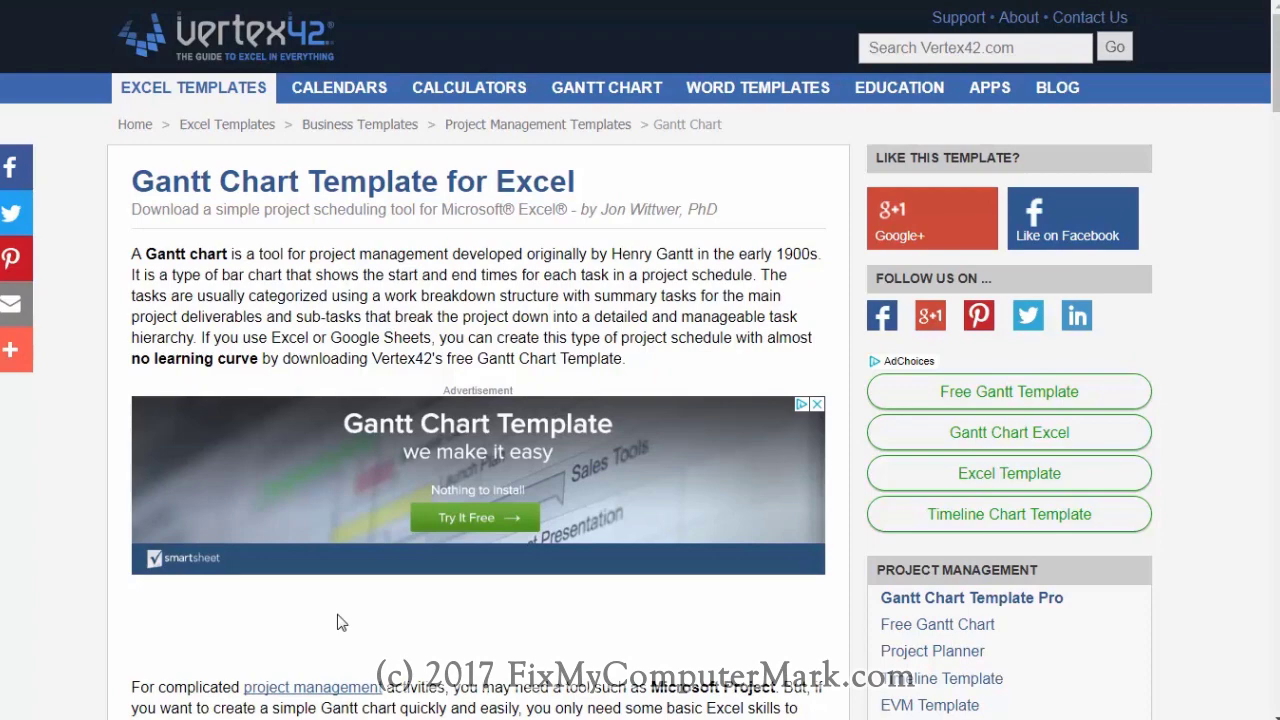
Download the free Excel Gantt Chart Template in the version for Excel 2010 or later (.xlsx)
scroll(310, 607, "down", 6)
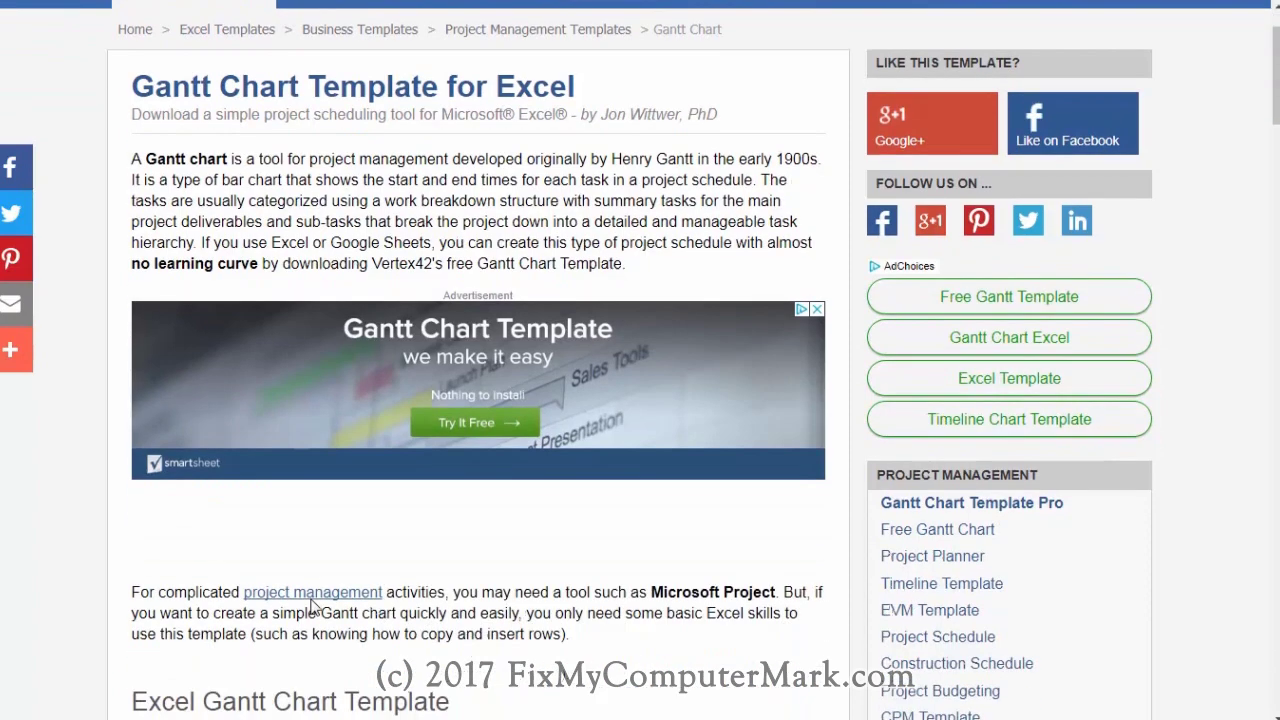
scroll(312, 602, "down", 1)
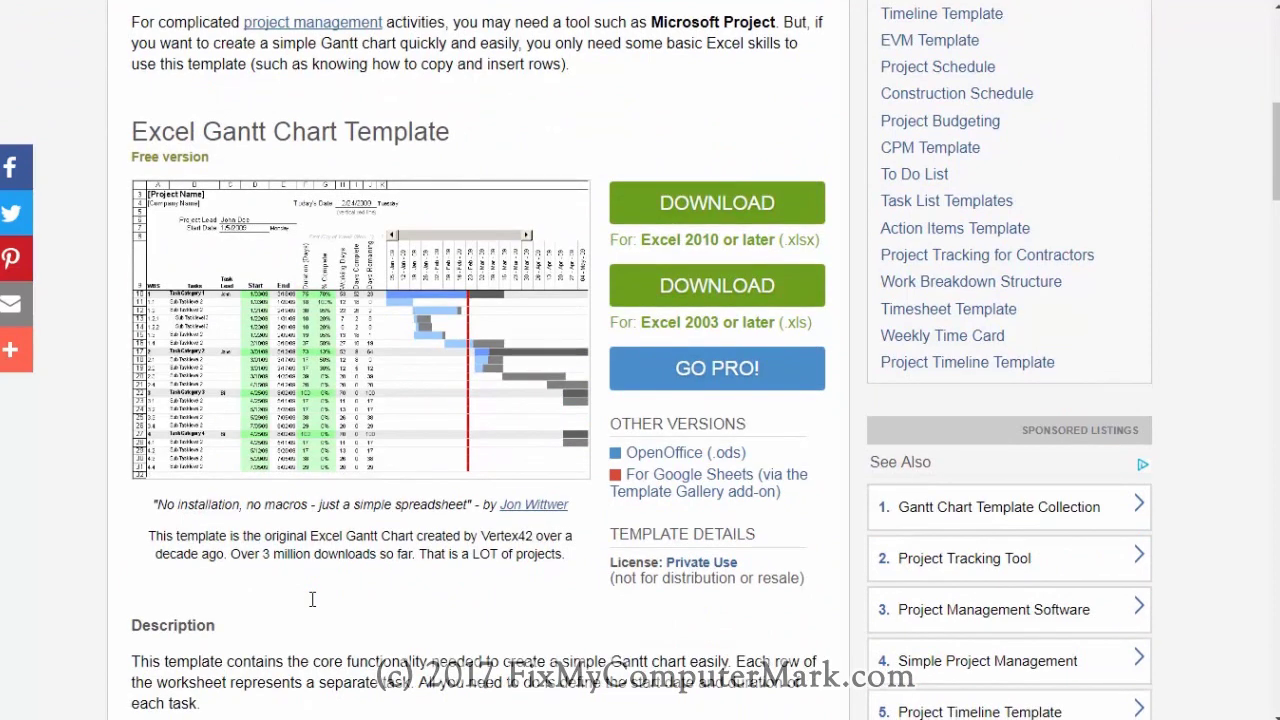
left_click(680, 205)
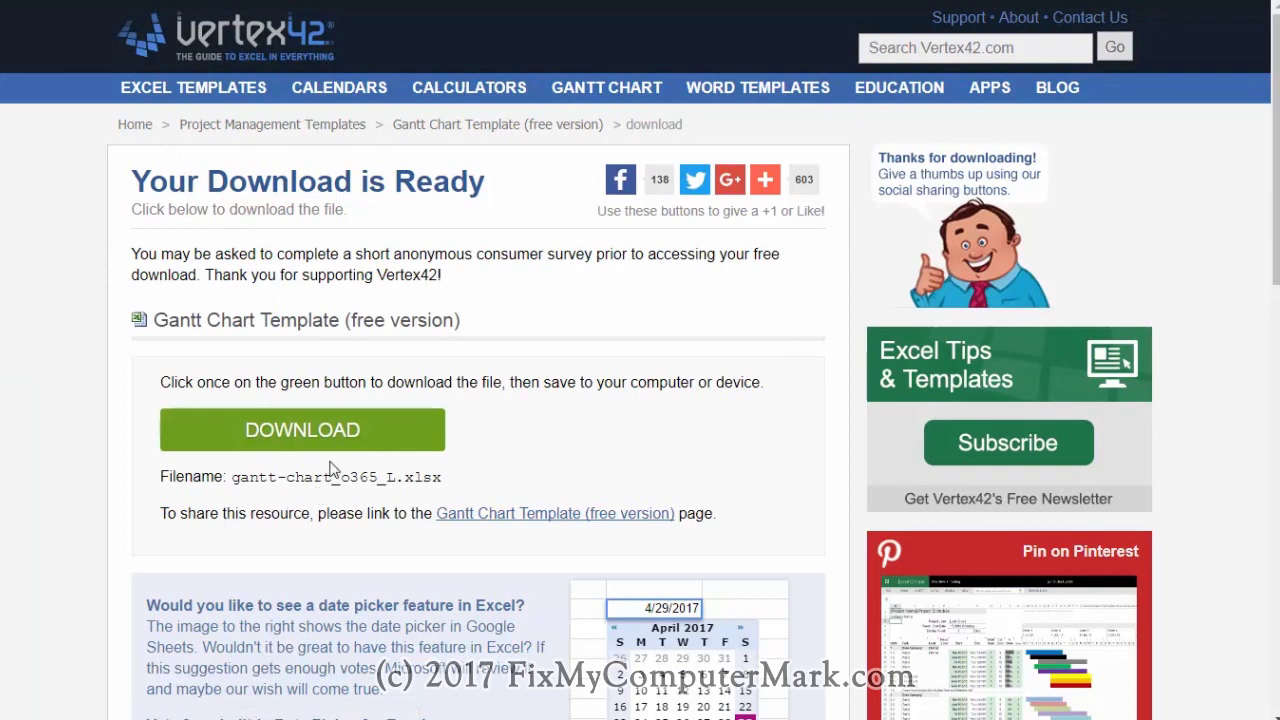
left_click(293, 433)
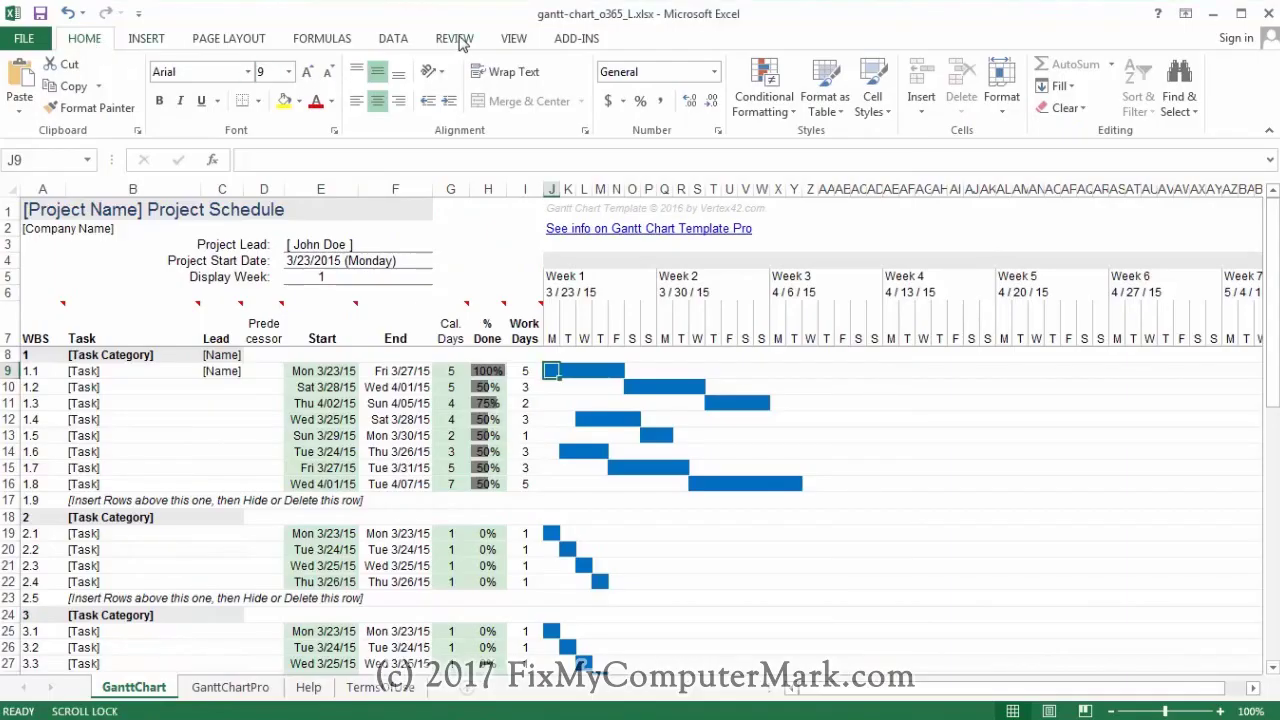
Check whether unprotecting the GanttChart sheet and the workbook requires a password, leaving both without entering one
key("Scroll_Lock")
key("Scroll_Lock")
left_click(457, 38)
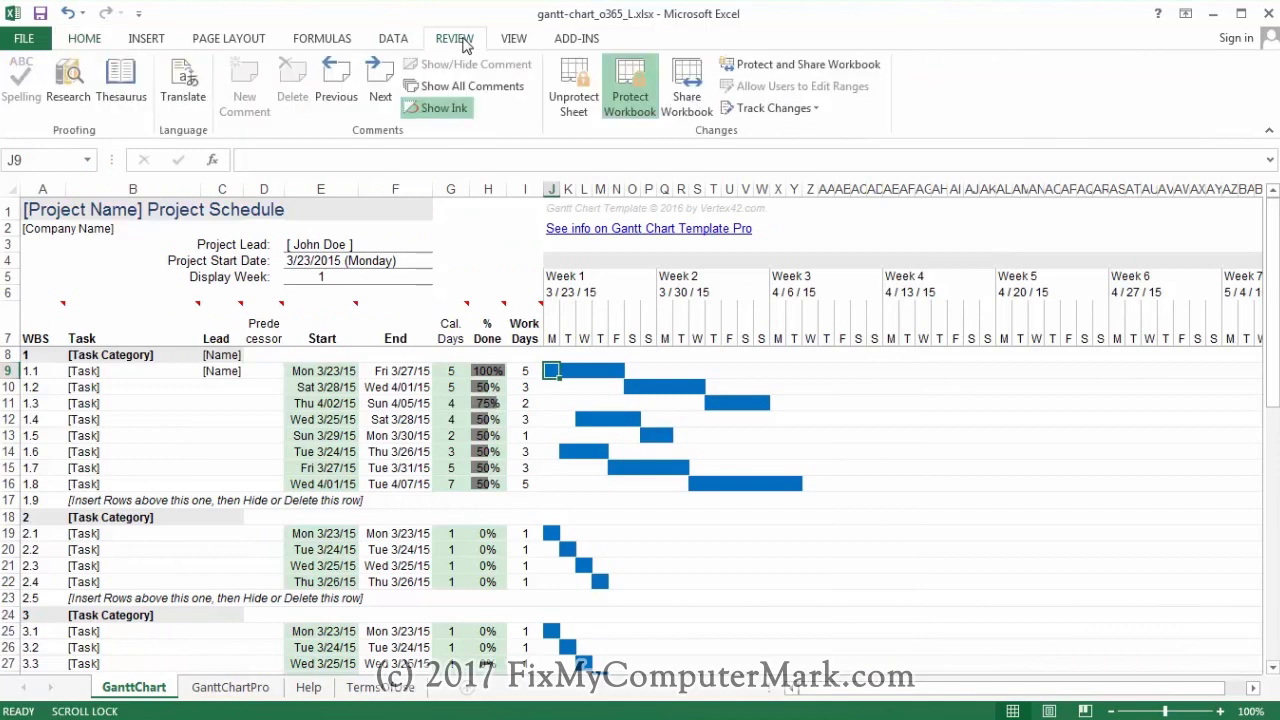
key("Scroll_Lock")
key("Scroll_Lock")
left_click(565, 108)
key("Scroll_Lock")
key("Scroll_Lock")
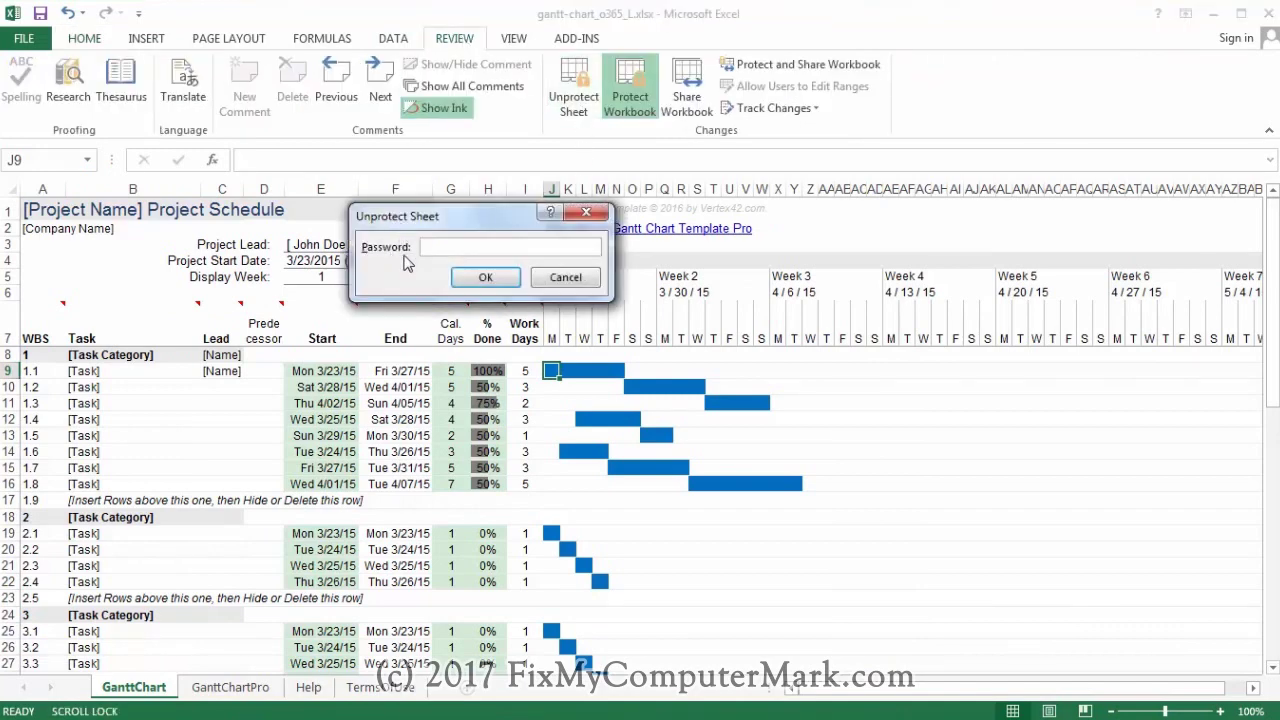
left_click(563, 278)
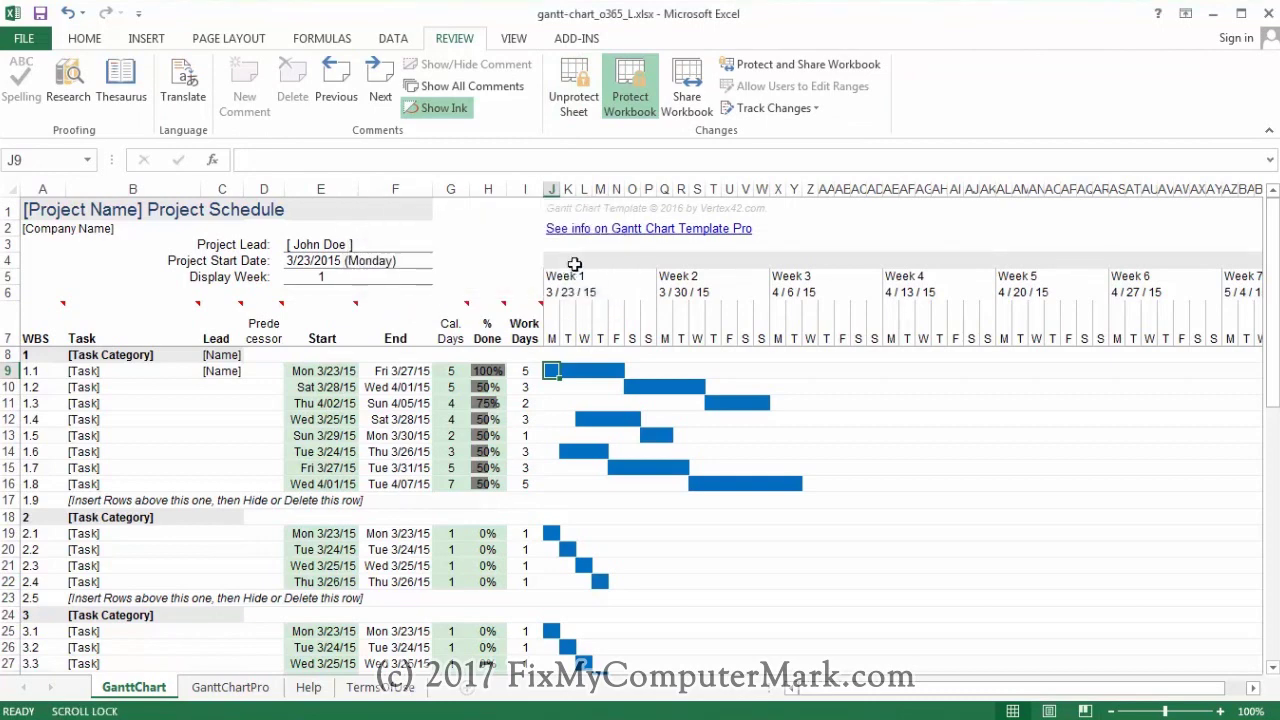
left_click(630, 96)
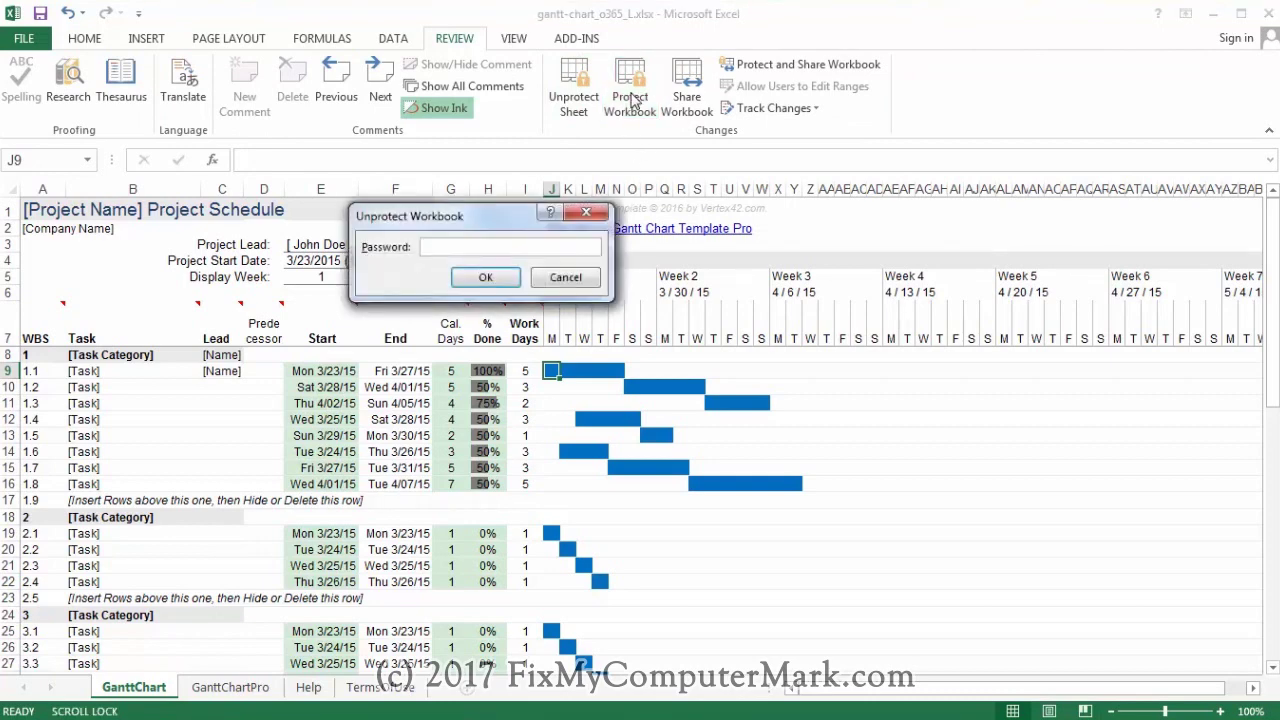
left_click(566, 280)
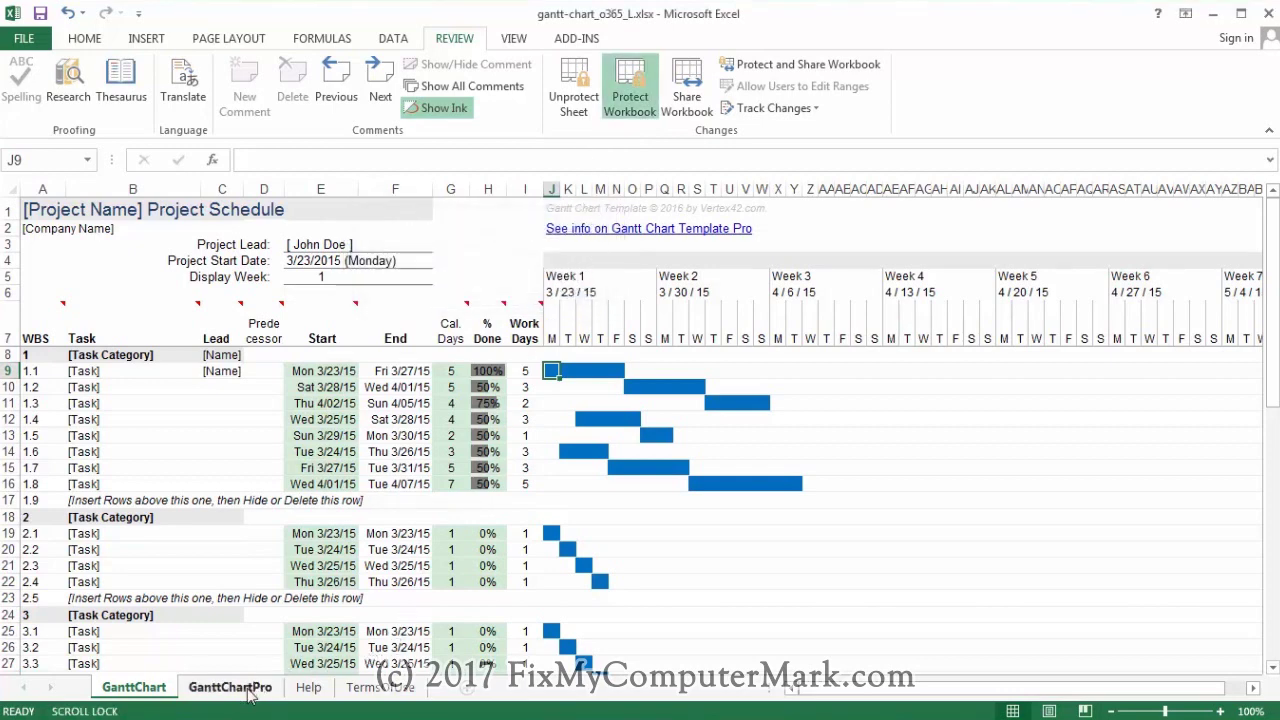
Try to cut the text in cell C4 of the GanttChartPro sheet
key("Scroll_Lock")
key("Scroll_Lock")
left_click(231, 687)
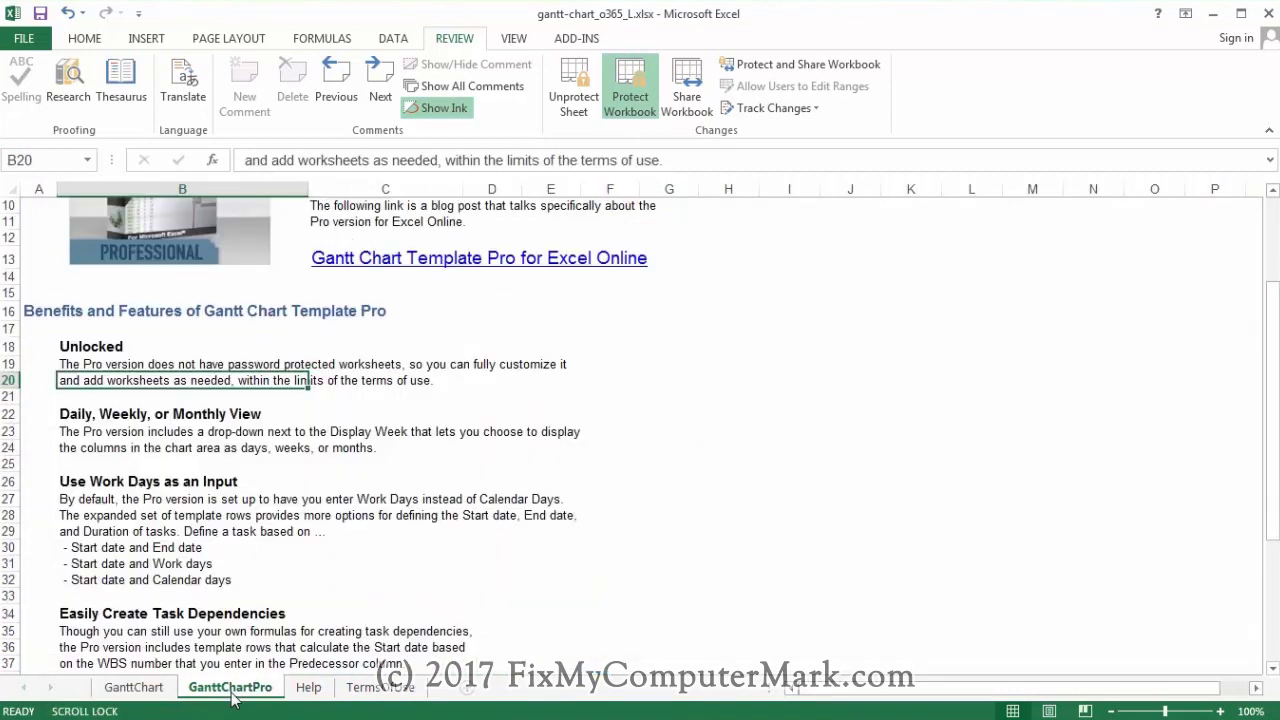
key("Scroll_Lock")
left_click(337, 541)
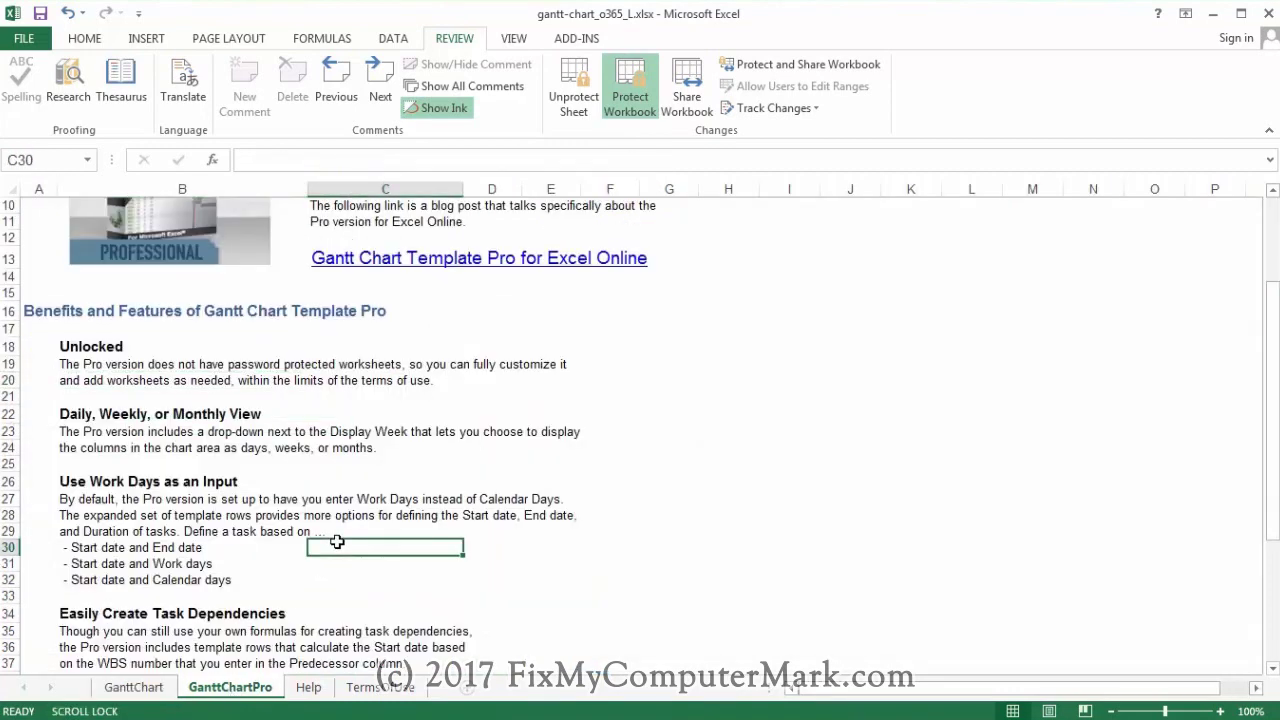
scroll(337, 541, "up", 3)
key("Scroll_Lock")
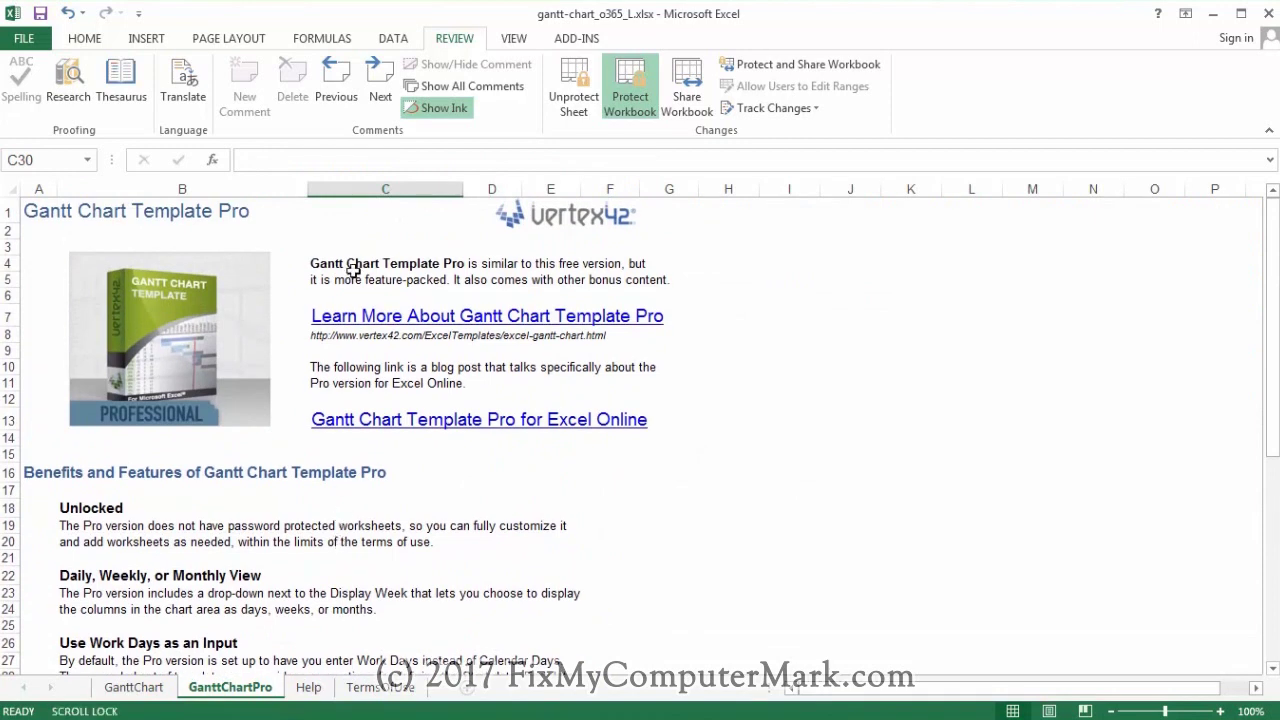
key("Scroll_Lock")
right_click(354, 269)
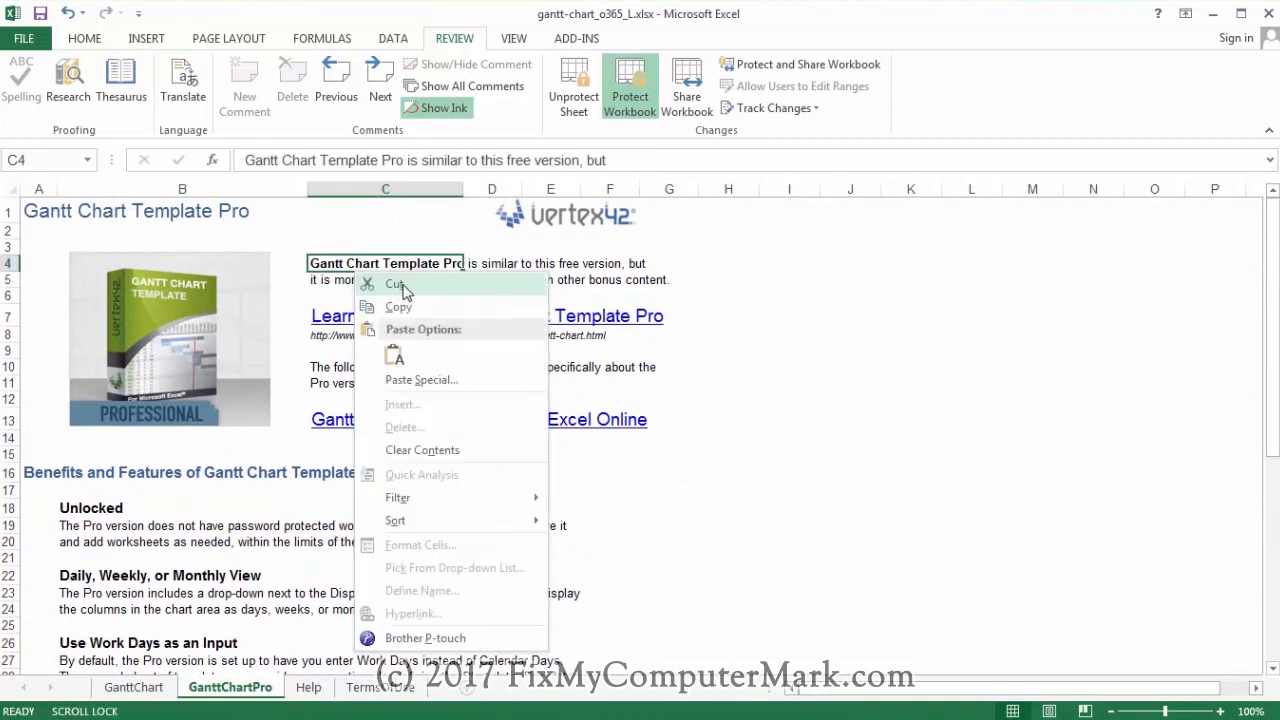
left_click(400, 286)
key("Scroll_Lock")
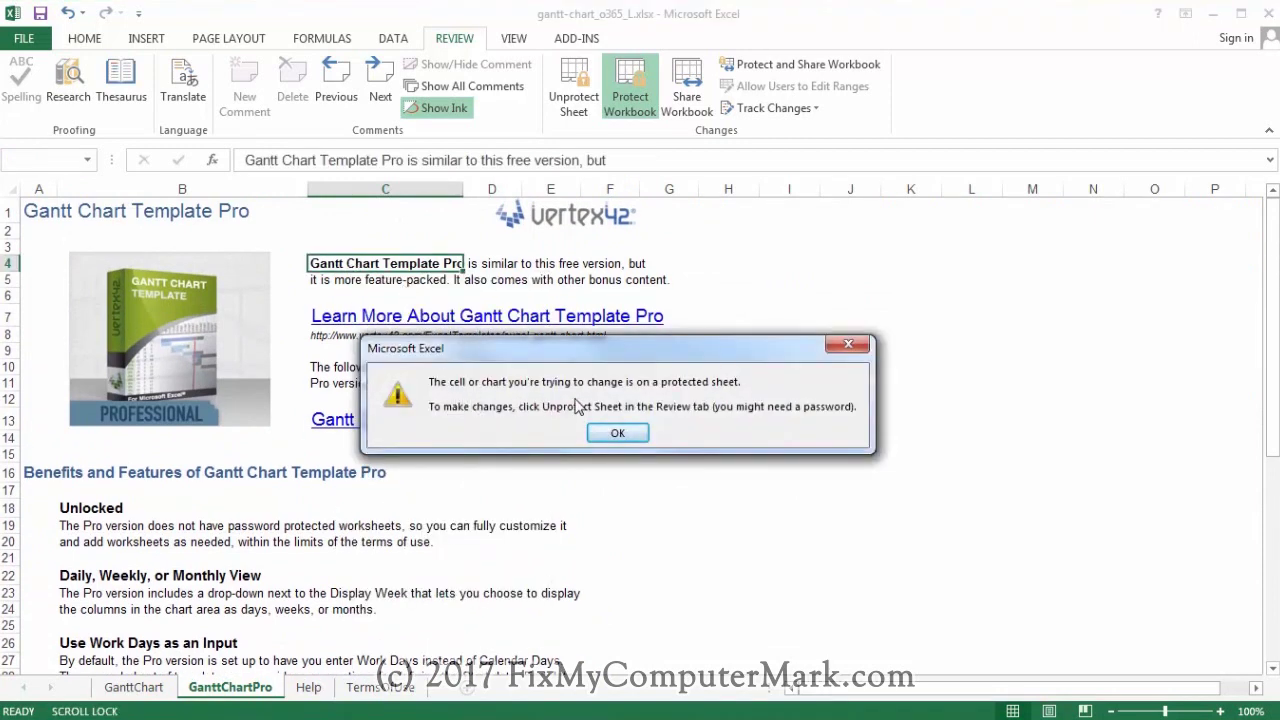
key("Scroll_Lock")
left_click(626, 437)
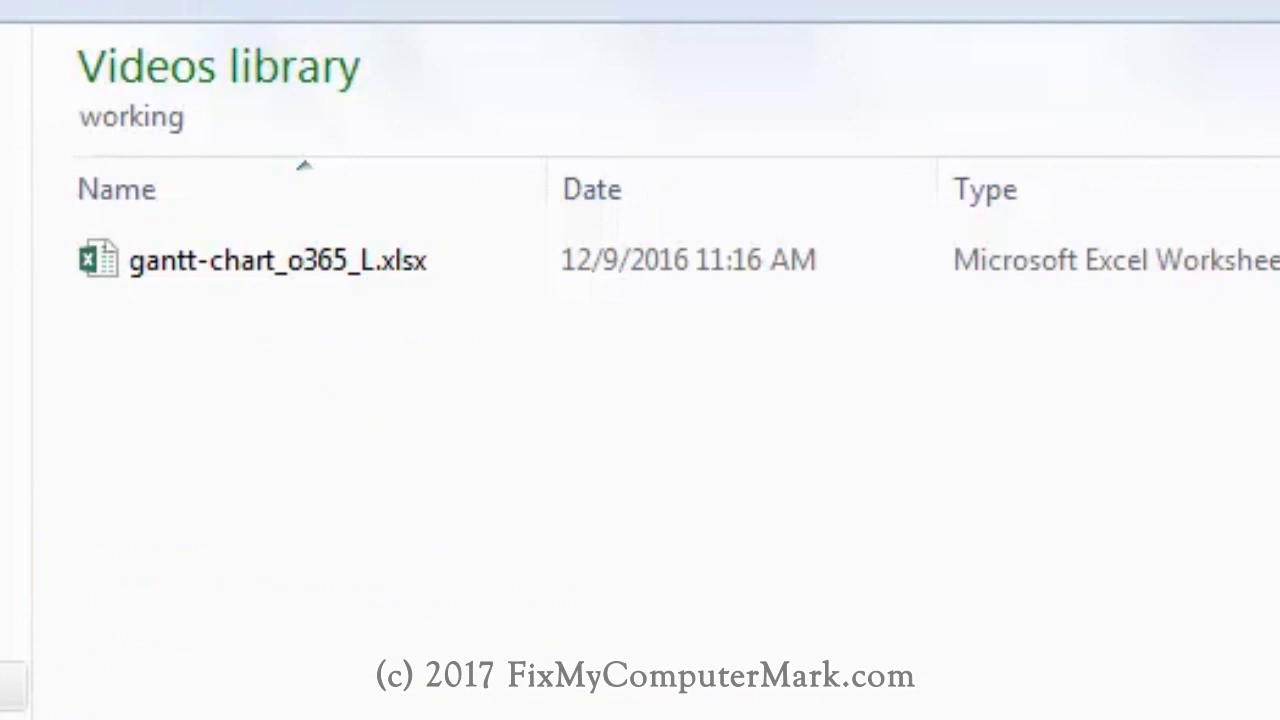
Make a backup copy of gantt-chart_o365_L.xlsx in the working folder
left_click(256, 268)
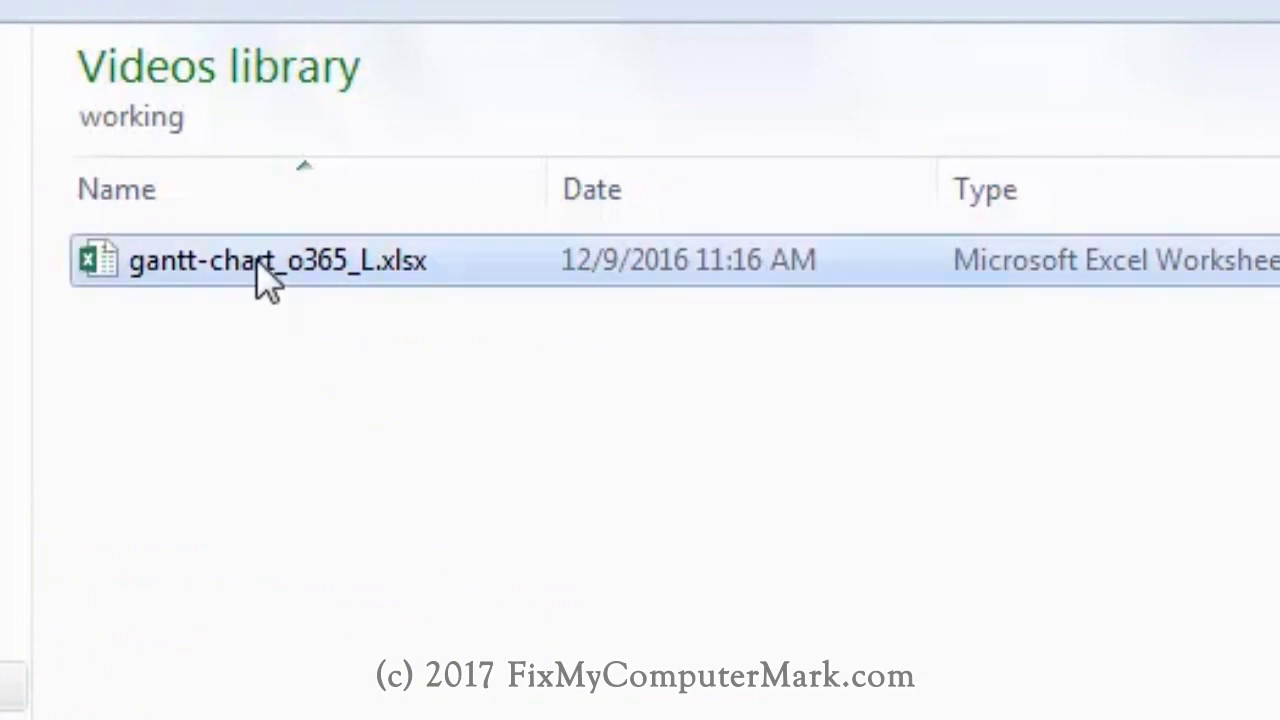
left_click_drag(256, 268, 286, 402)
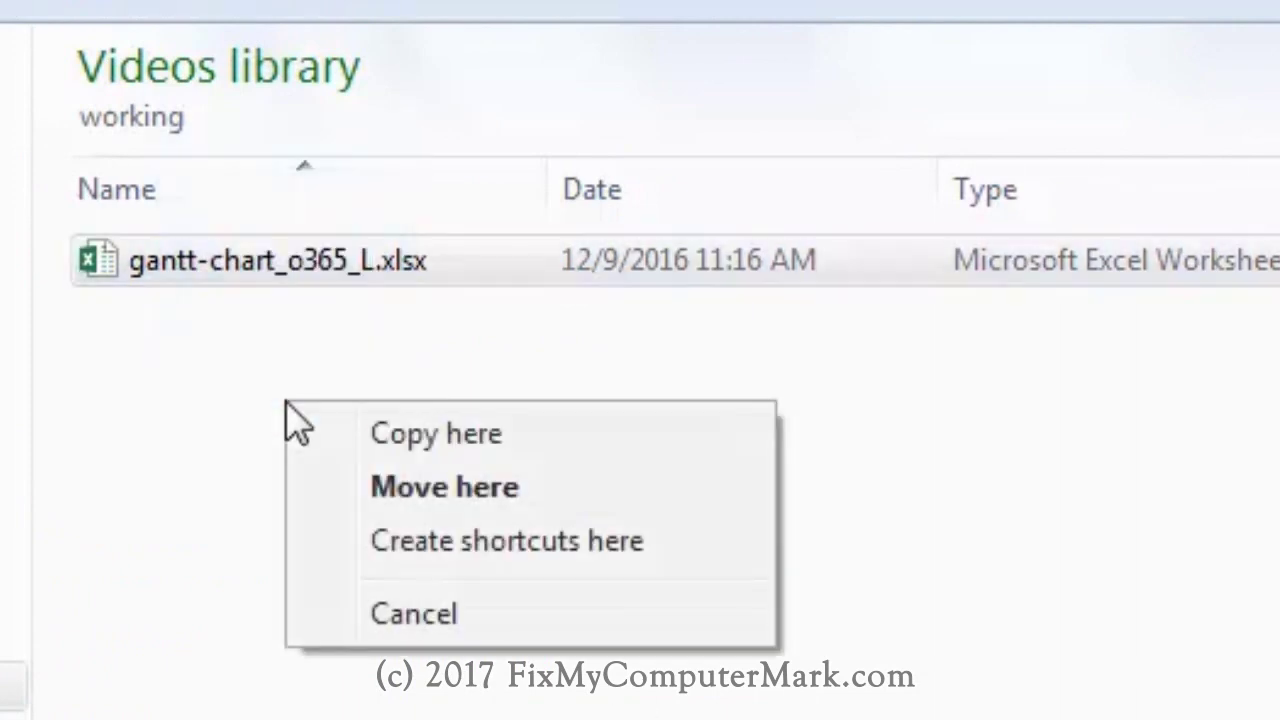
left_click(401, 450)
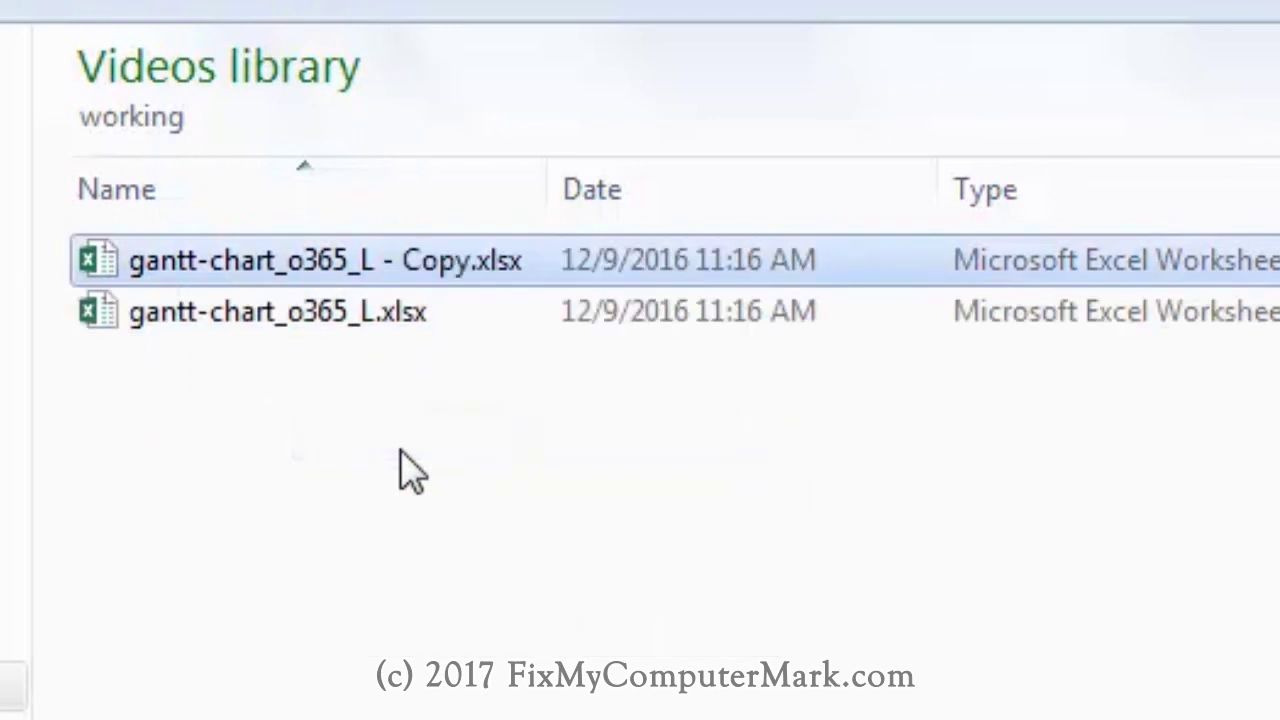
Change the extension of the original gantt-chart_o365_L.xlsx file to zip and accept the extension change
left_click(384, 318)
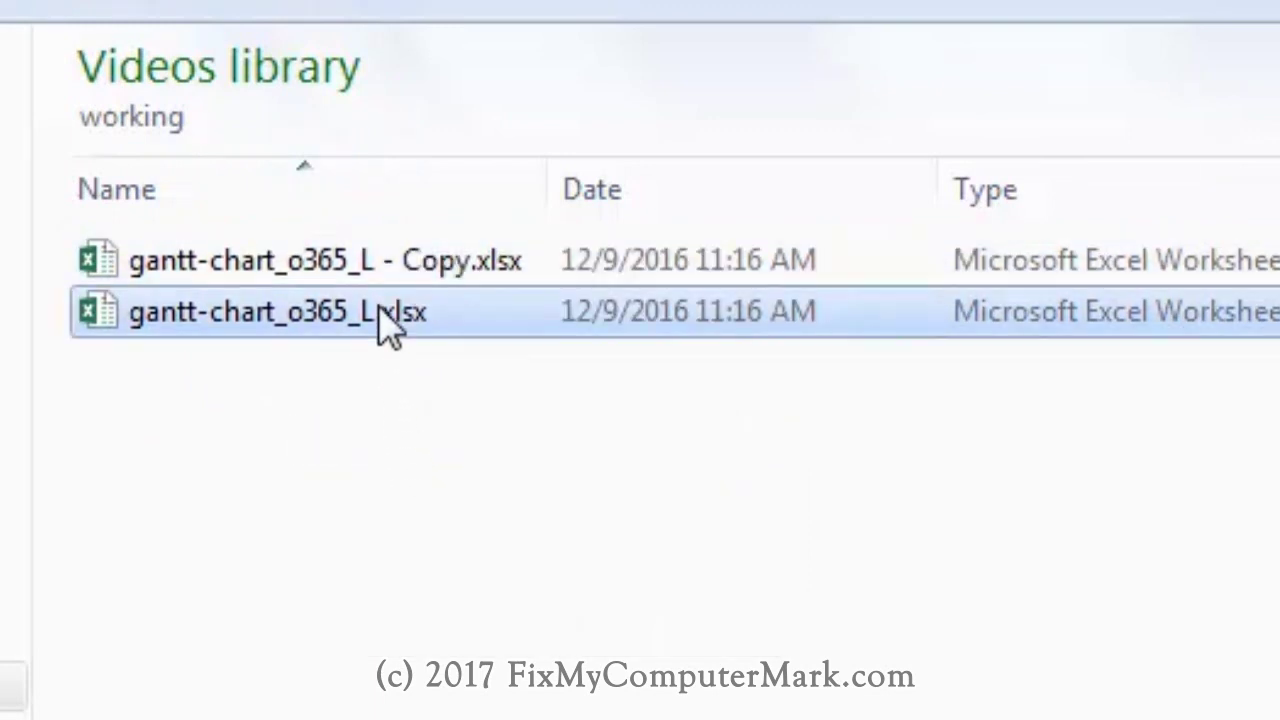
left_click(384, 318)
left_click_drag(390, 311, 463, 309)
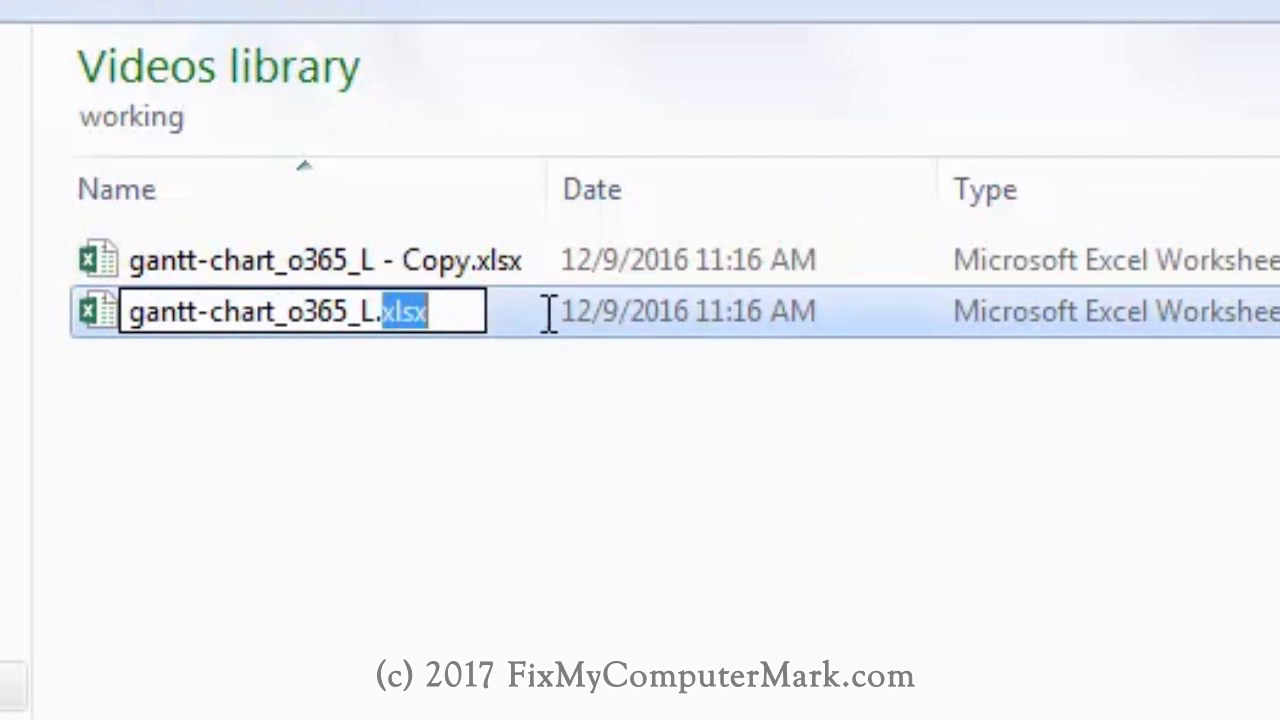
type("zip")
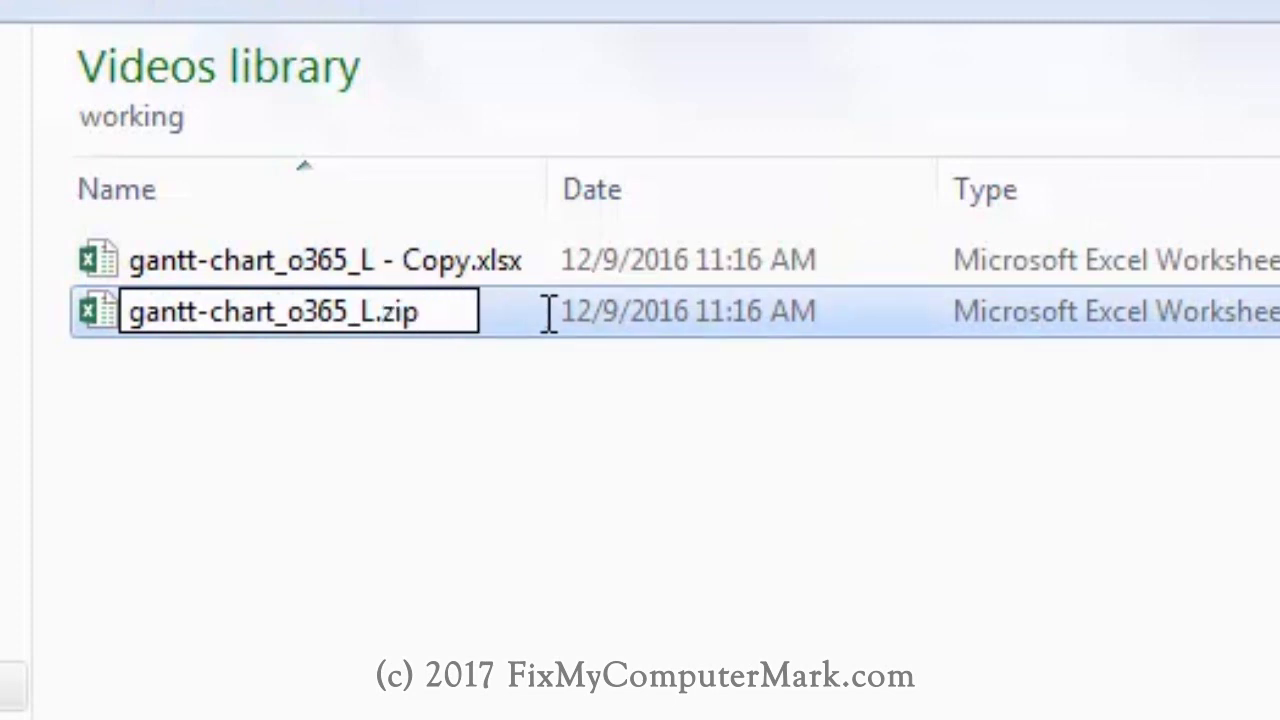
key("Return")
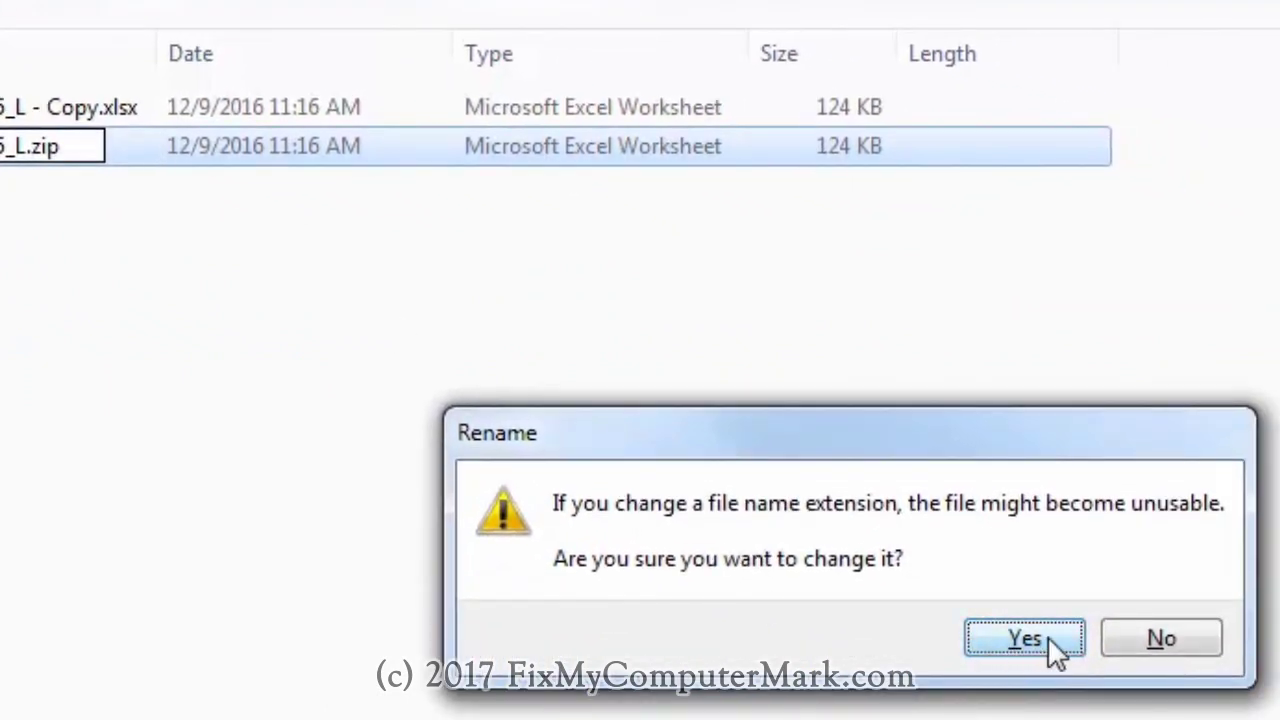
left_click(1025, 638)
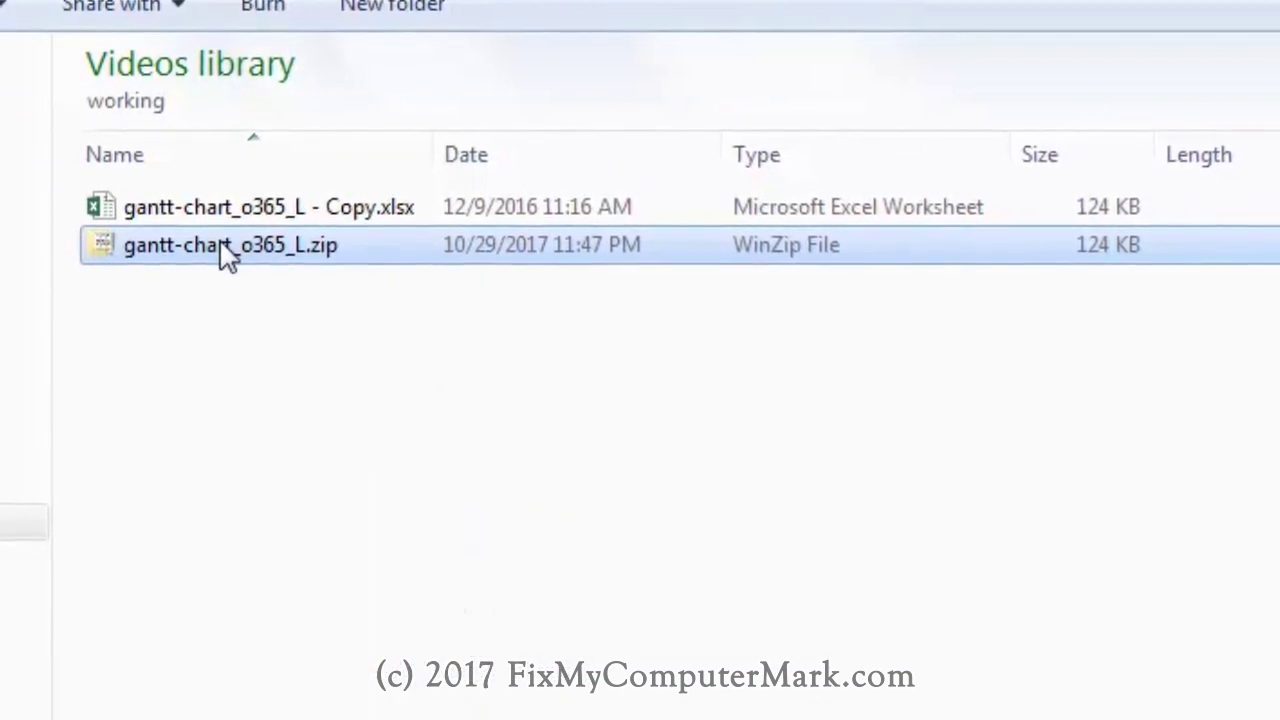
Extract gantt-chart_o365_L.zip into its own gantt-chart_o365_L folder and open workbook.xml from the xl subfolder
left_click_drag(223, 245, 278, 347)
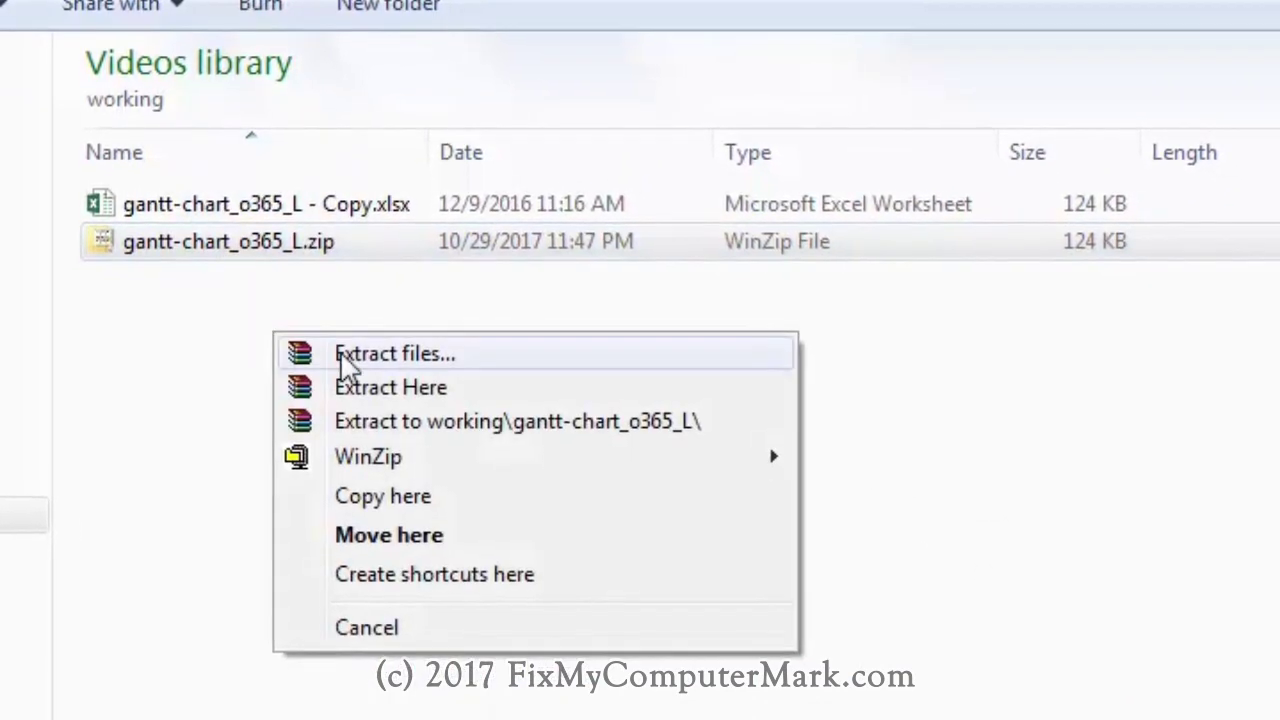
left_click(396, 418)
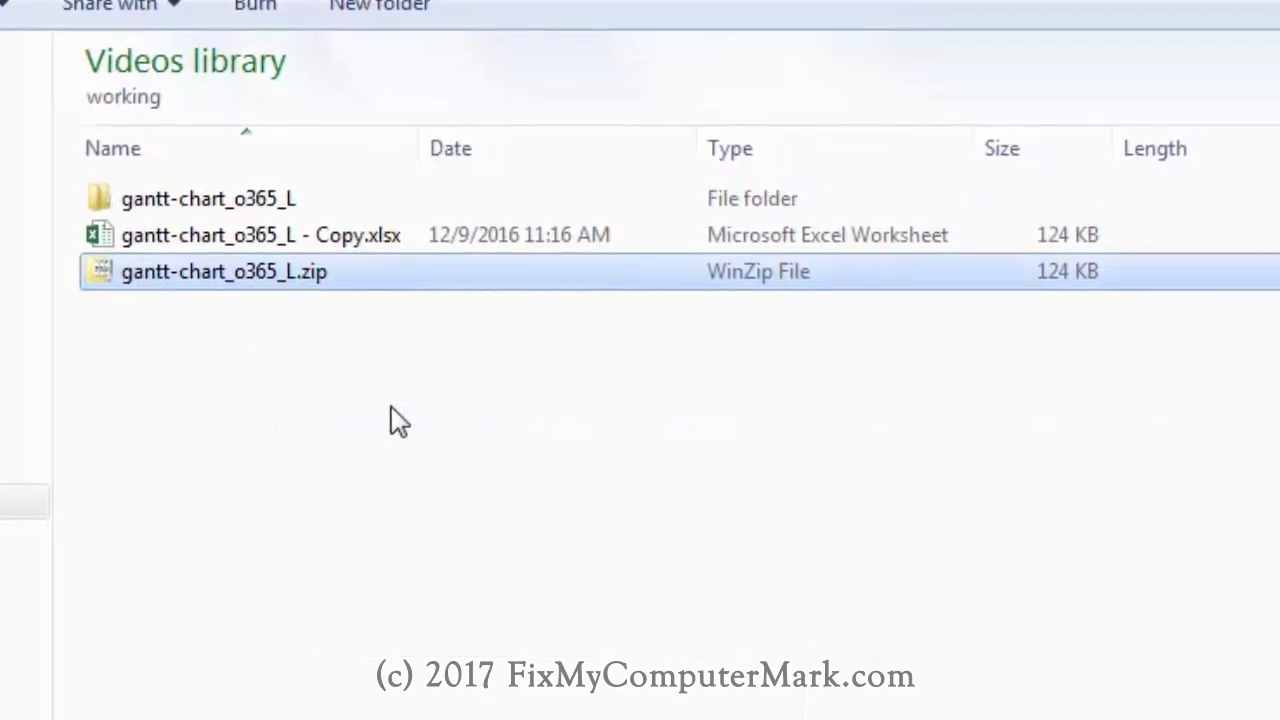
left_click(258, 205)
double_click(250, 200)
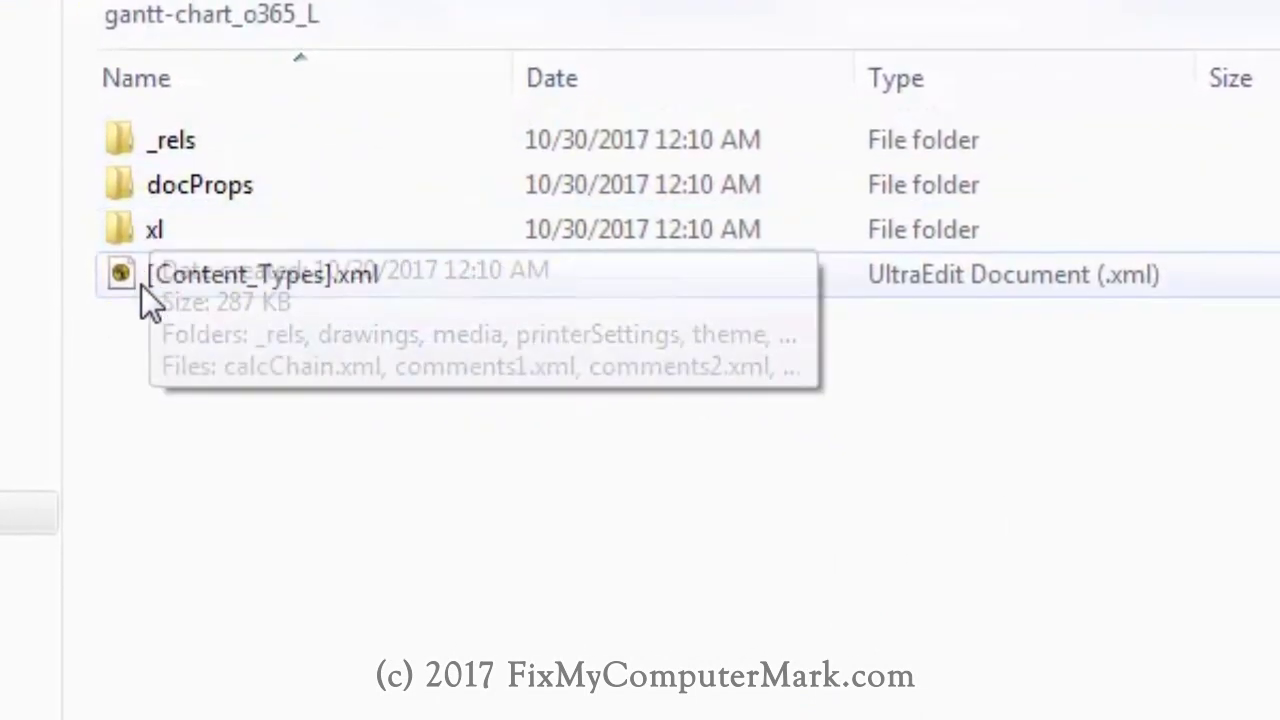
double_click(127, 225)
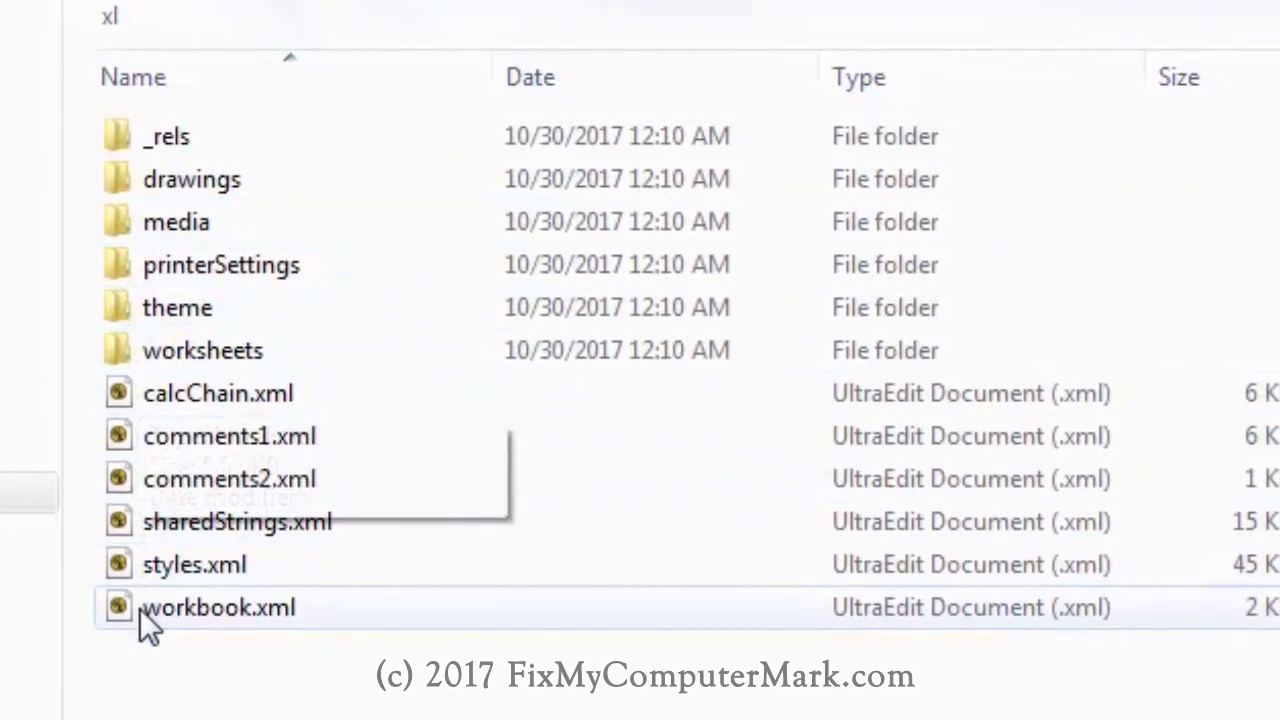
left_click(212, 603)
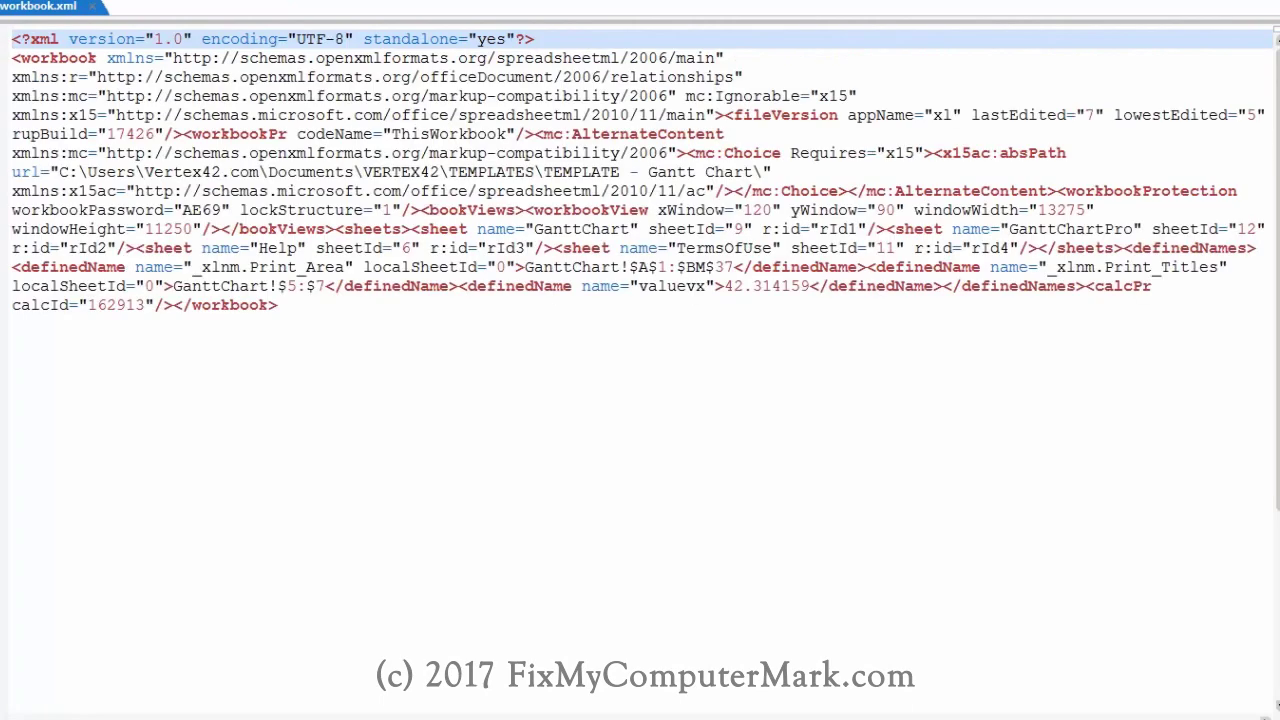
Find the text "Protect" in the current workbook.xml file
key("alt+s")
key("Return")
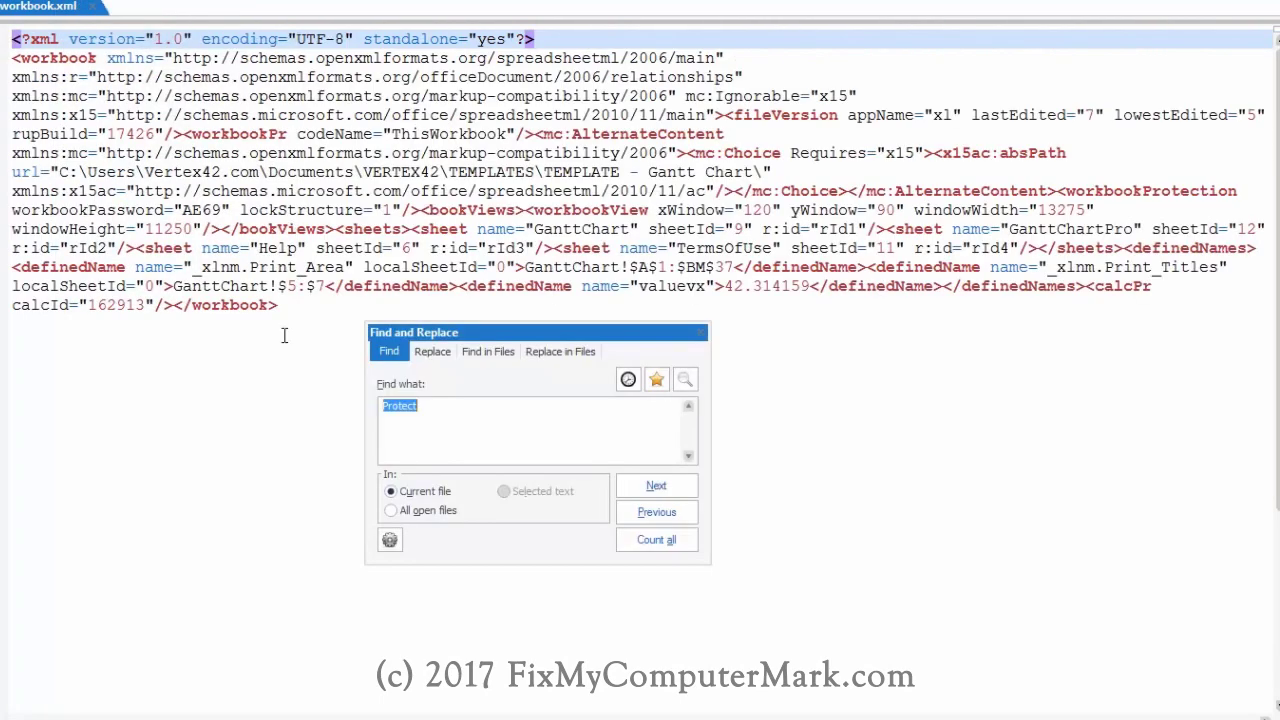
left_click(449, 421)
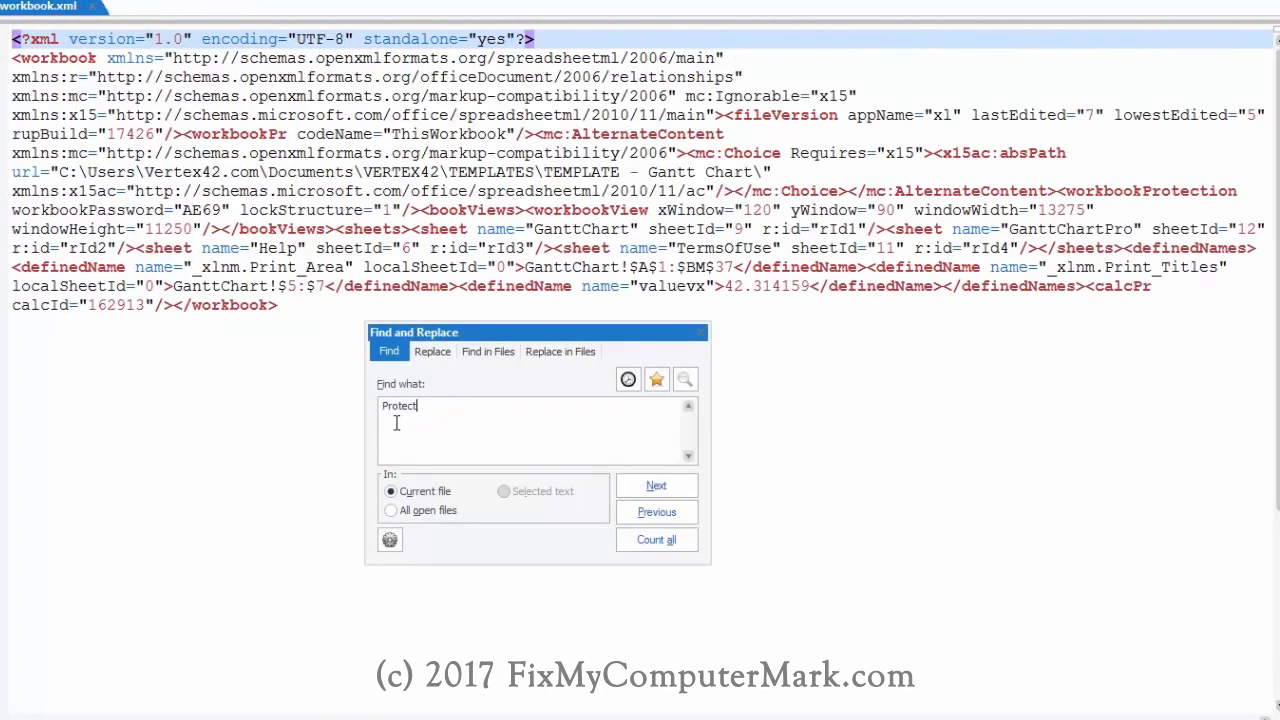
left_click(656, 487)
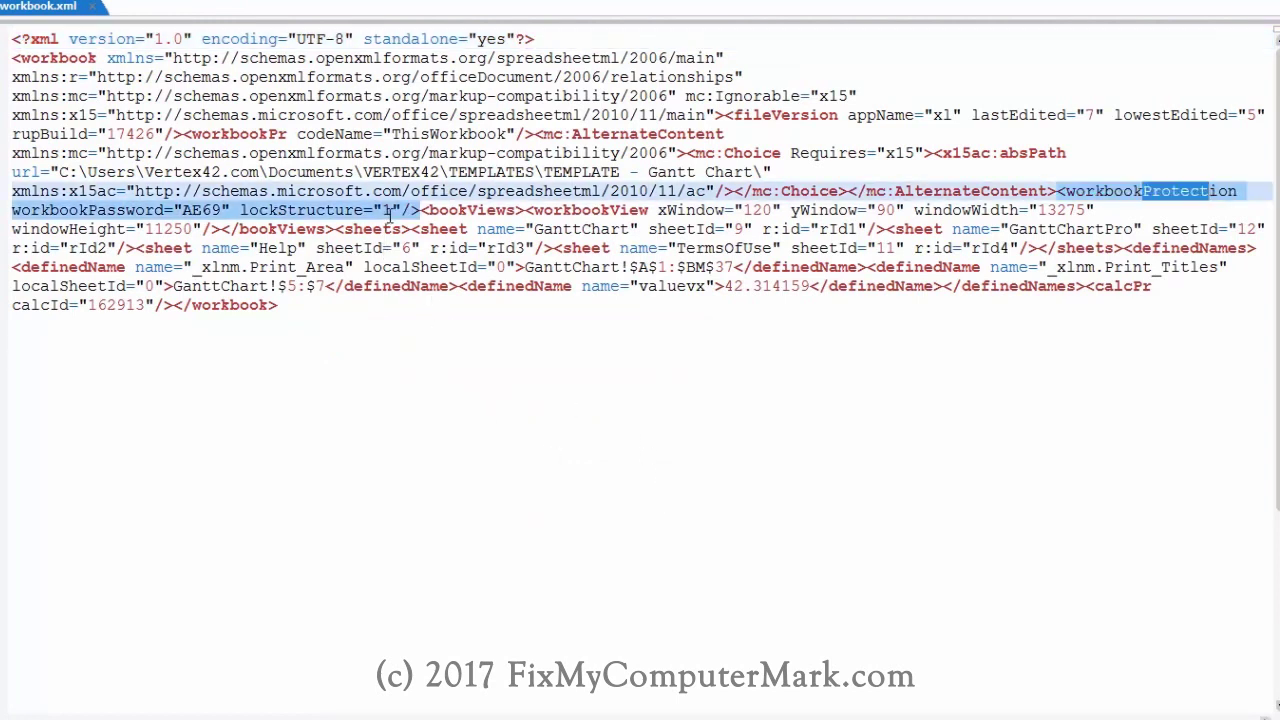
Select the complete workbookProtection tag in workbook.xml, from its opening bracket through its closing bracket
left_click(196, 210)
double_click(196, 210)
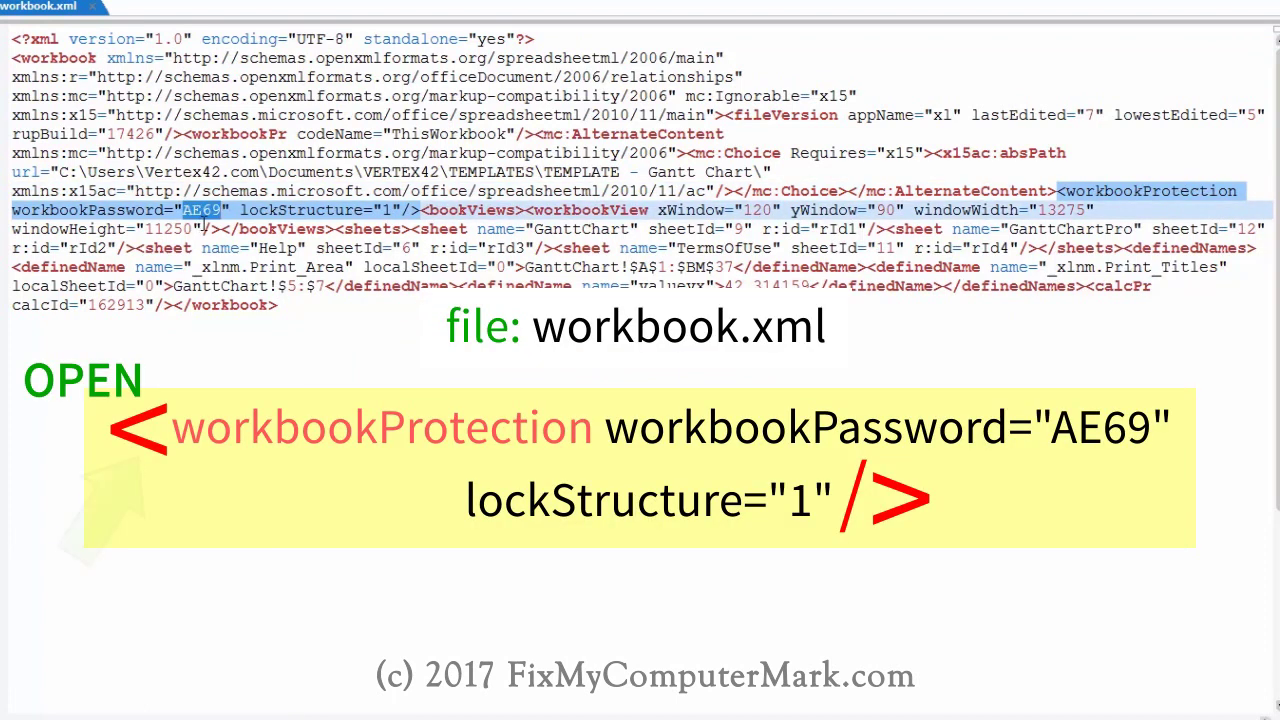
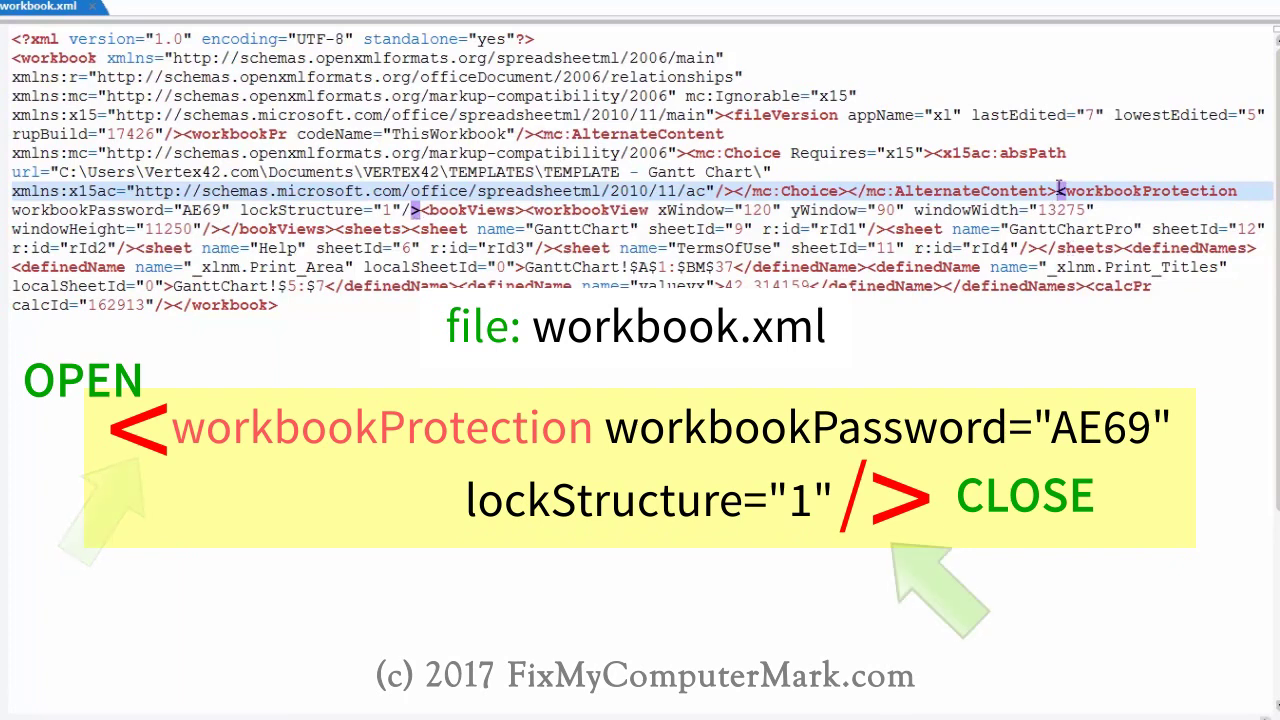
left_click_drag(1057, 190, 420, 210)
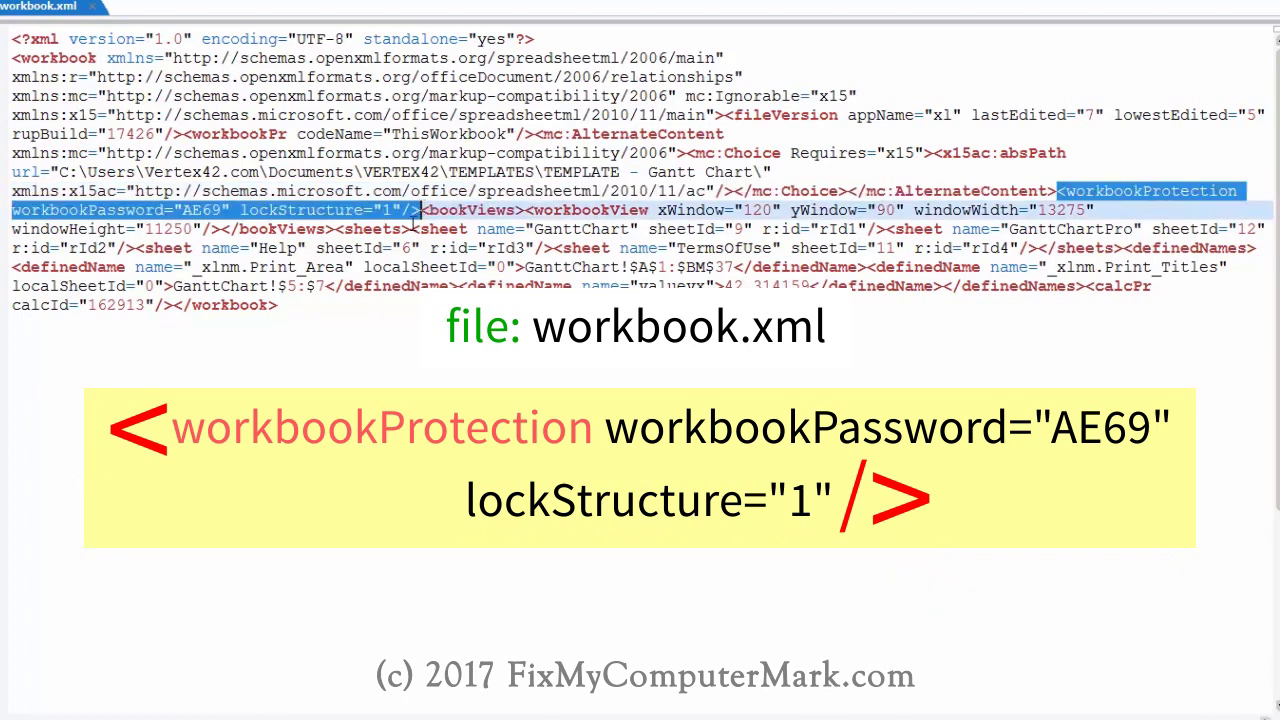
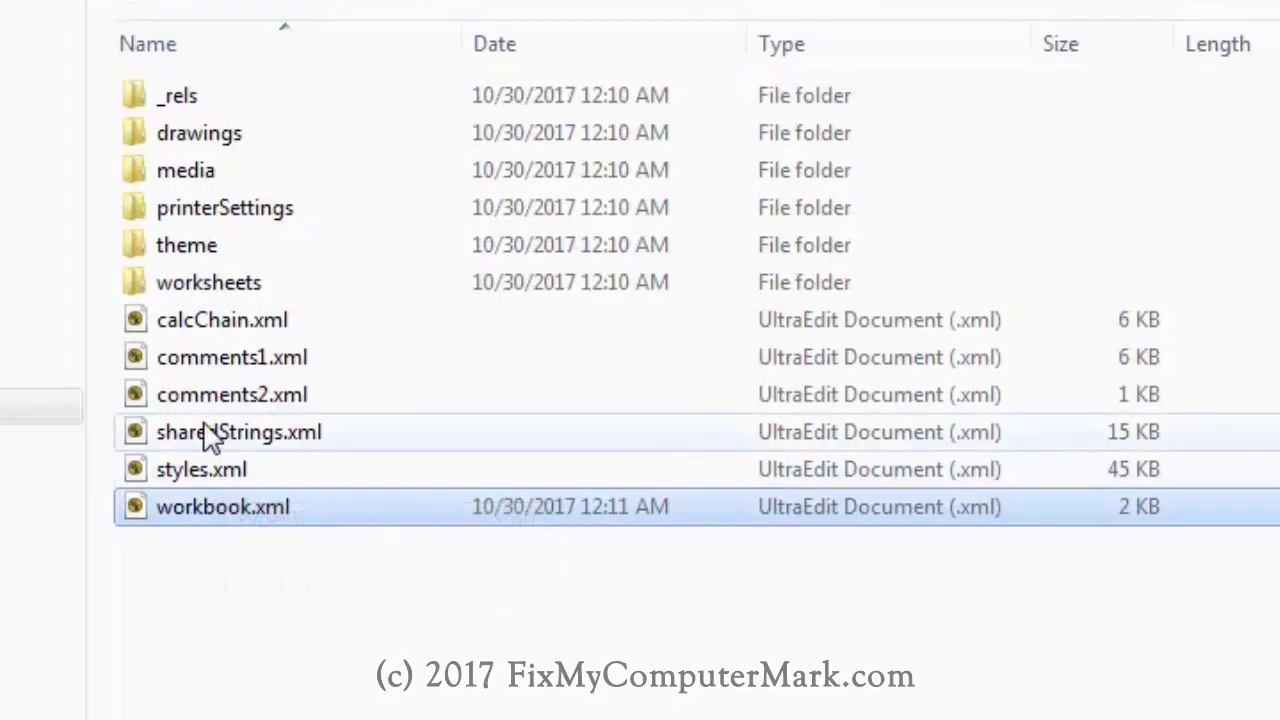
Open the worksheets folder inside xl and open sheet1.xml in the text editor
left_click(210, 282)
double_click(210, 282)
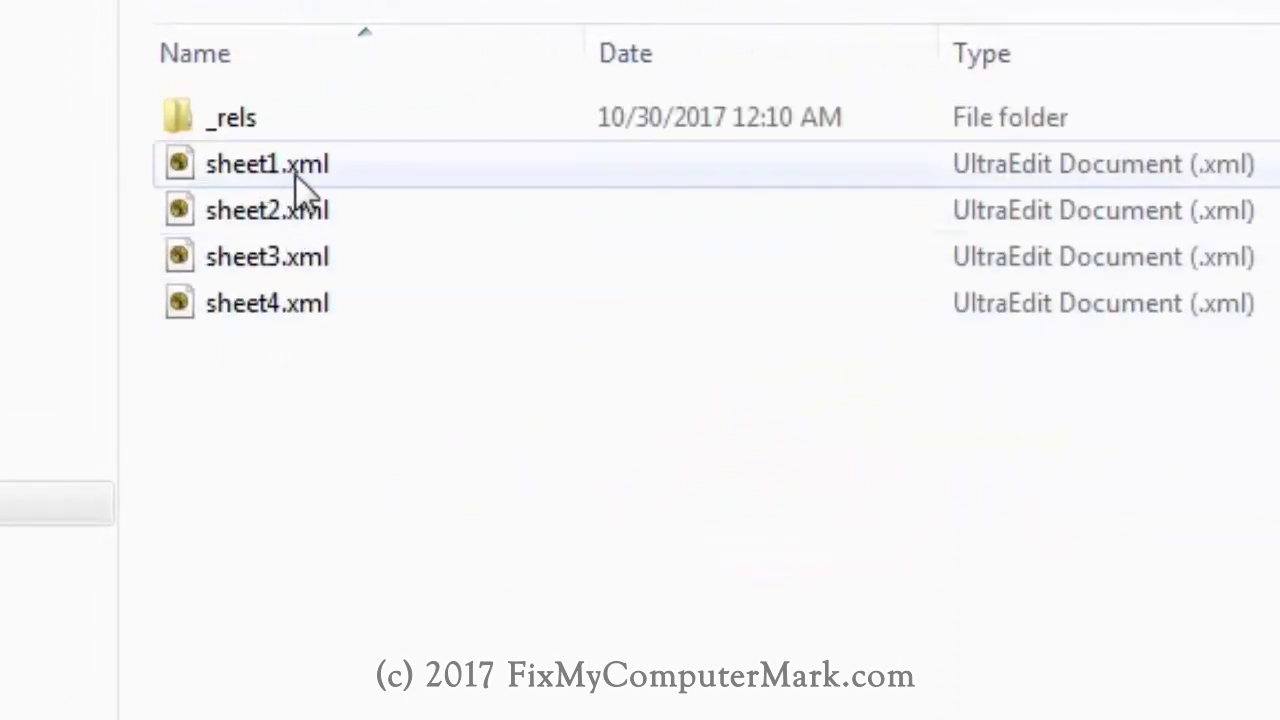
left_click(300, 168)
left_click(297, 210)
left_click(293, 256)
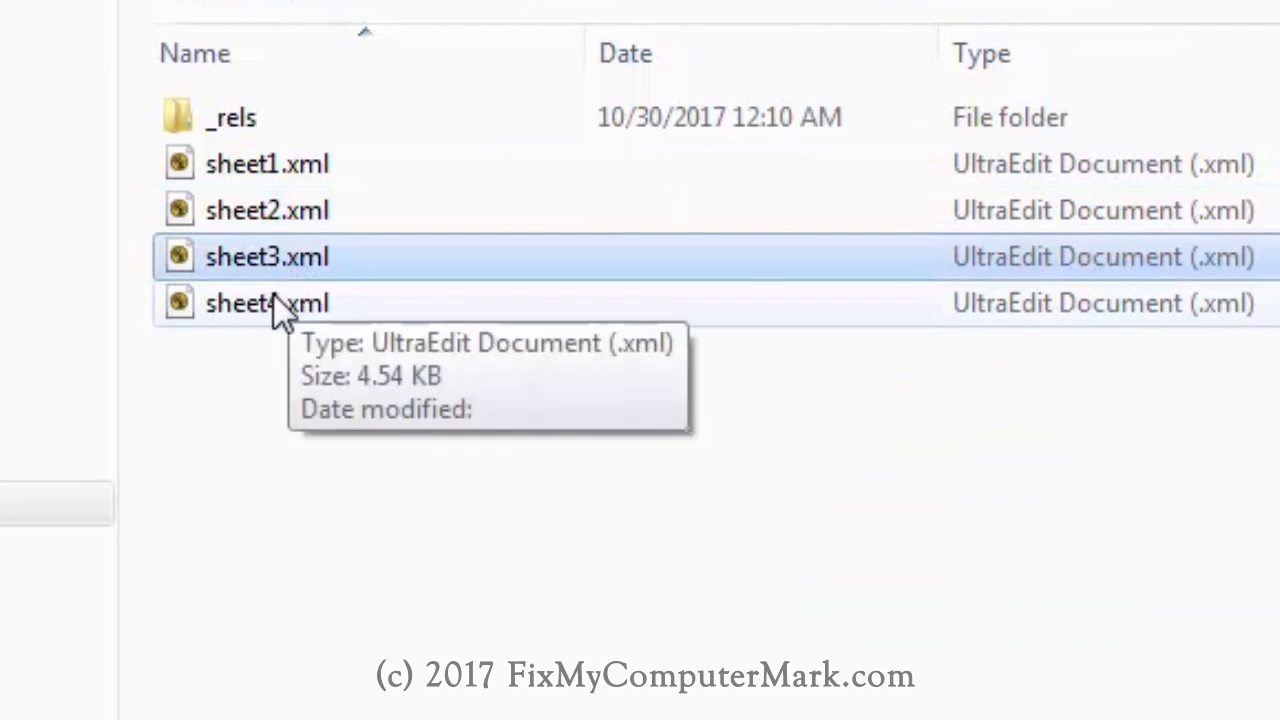
left_click(275, 303)
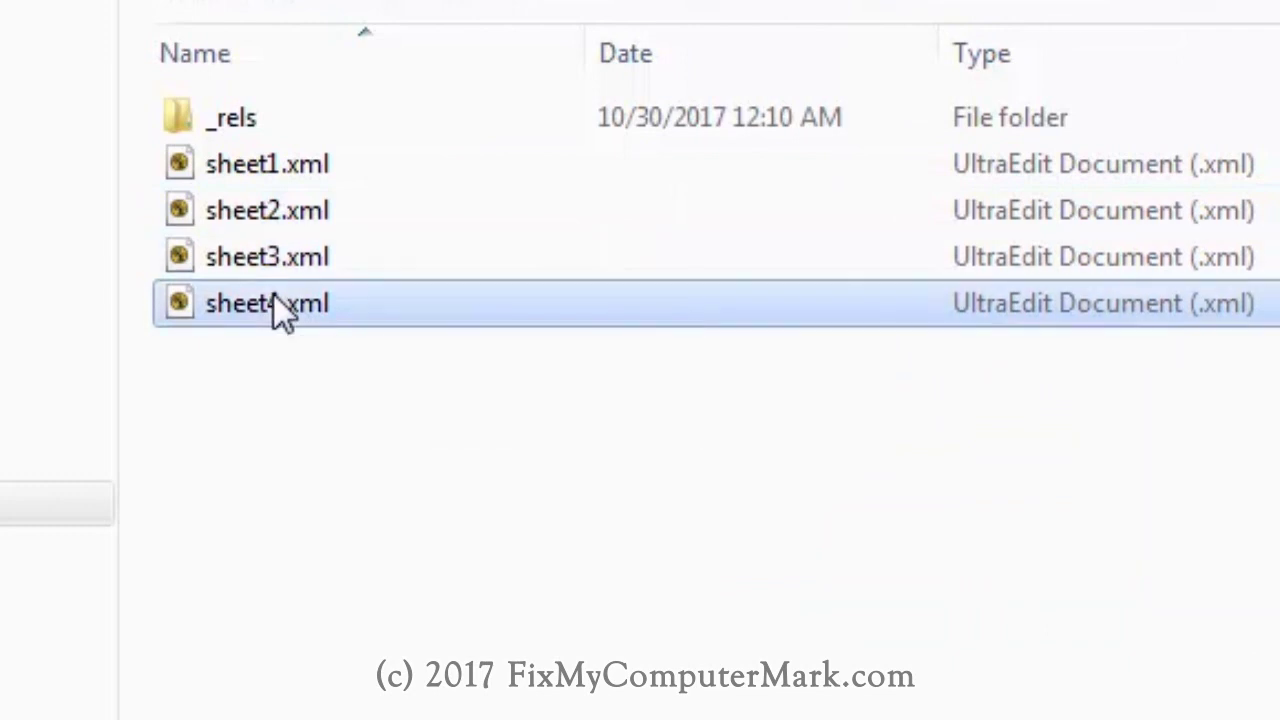
left_click(248, 165)
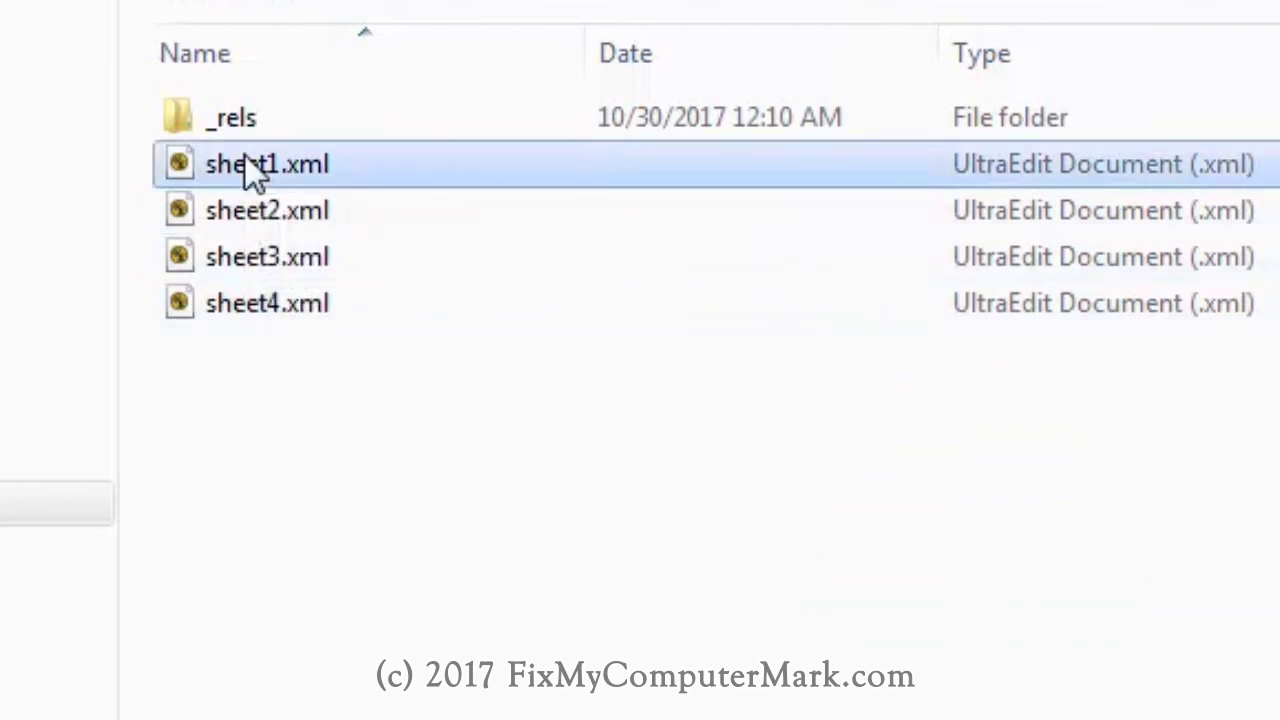
double_click(246, 166)
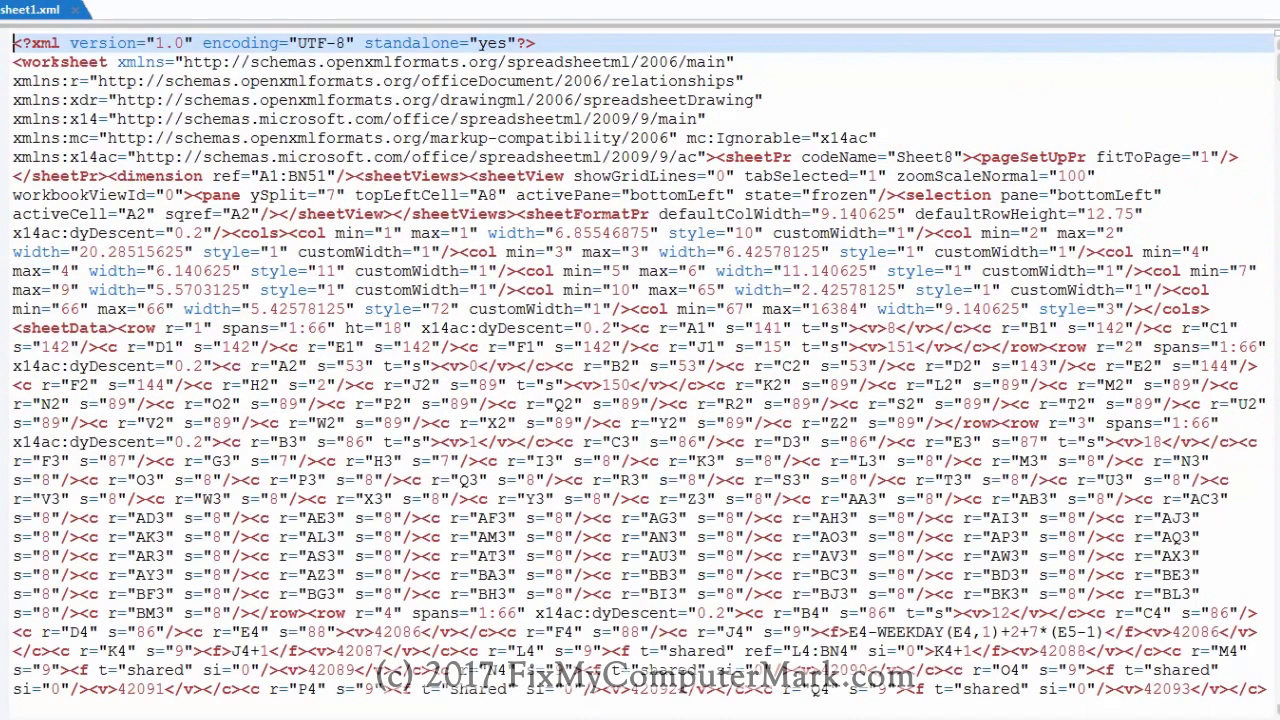
Open sheet2.xml, sheet3.xml and sheet4.xml together from the worksheets folder alongside sheet1.xml
key("alt+f")
key("o")
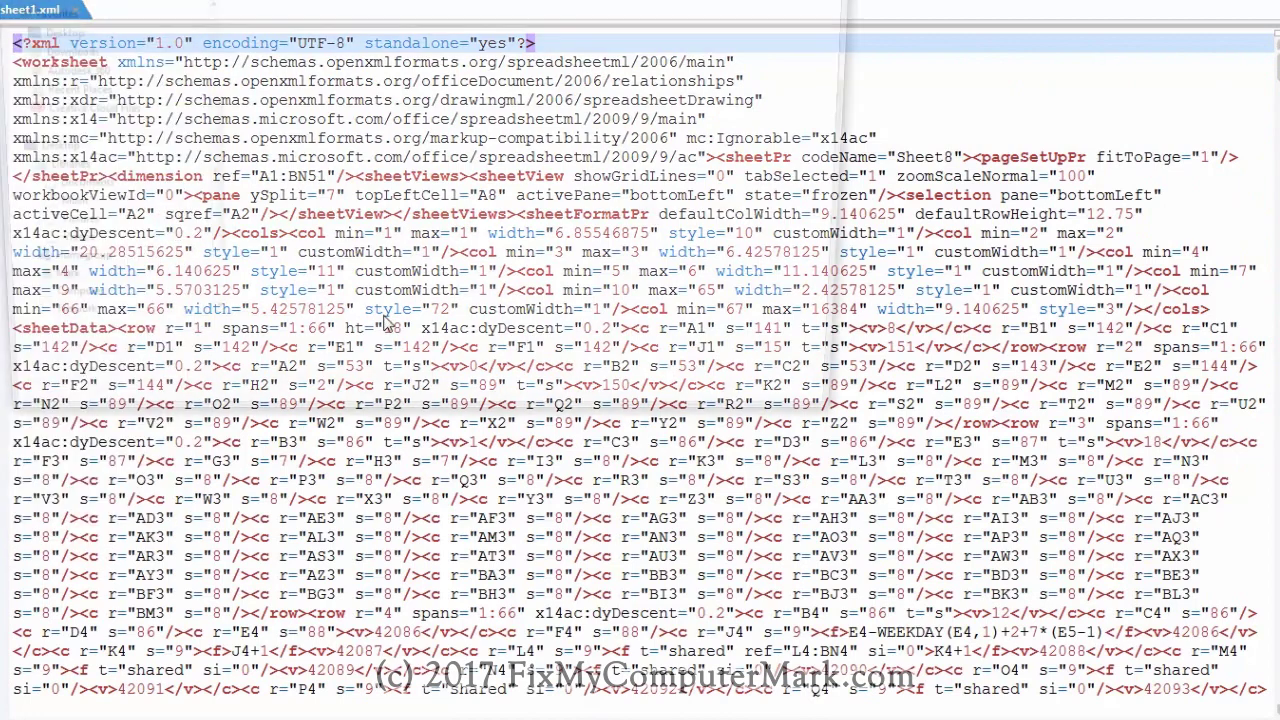
left_click_drag(425, 2, 586, 55)
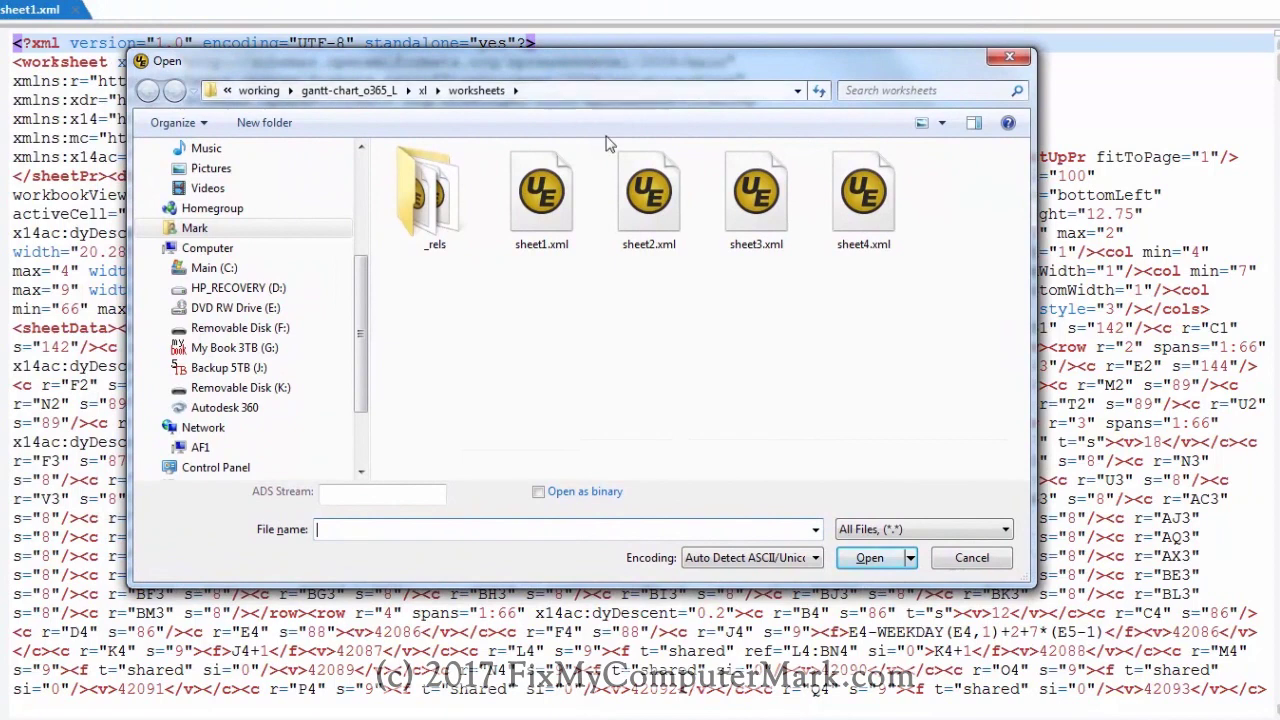
left_click(539, 210)
left_click(645, 212)
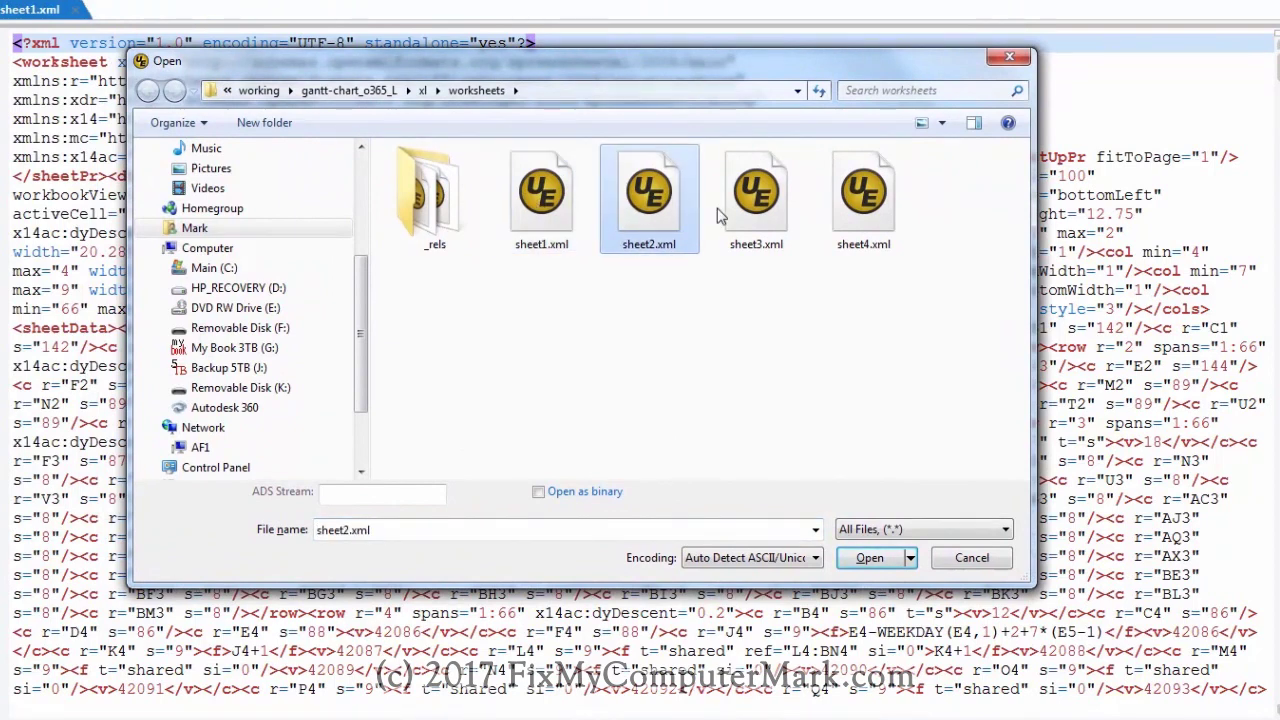
left_click(766, 212, "ctrl")
left_click(873, 213, "ctrl")
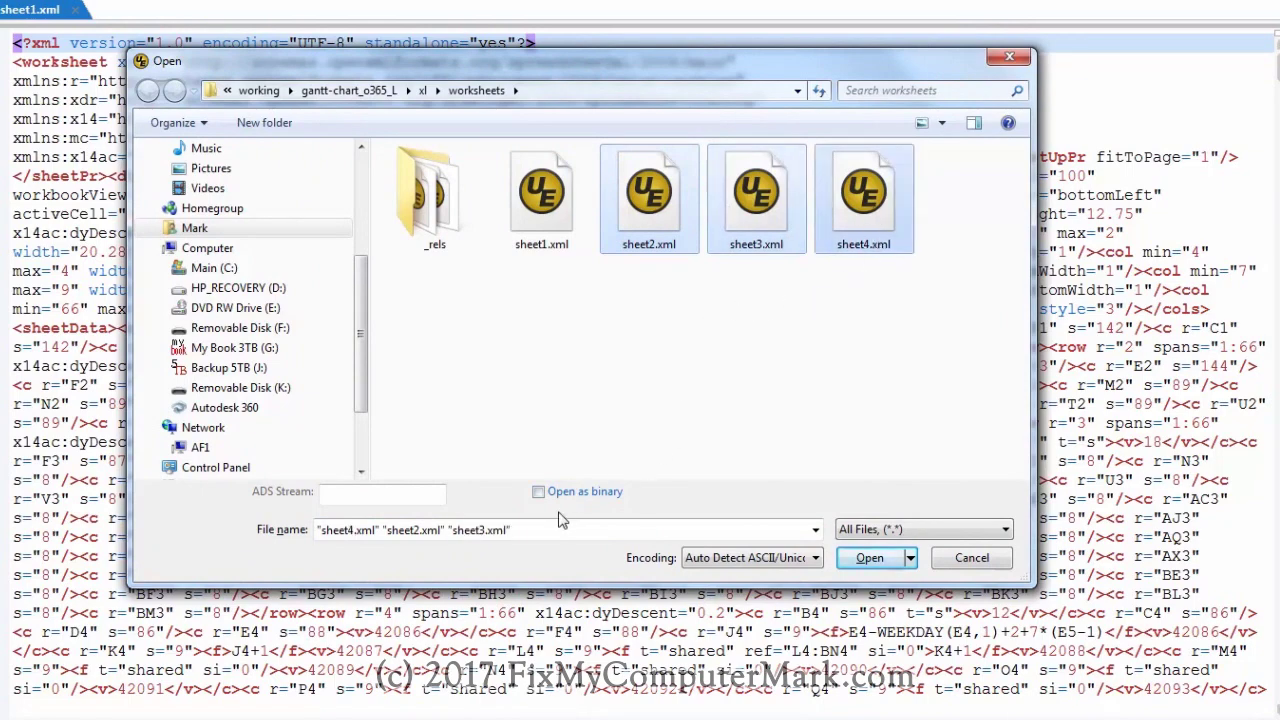
left_click(869, 558)
Find the text "Protect" in sheet1.xml, searching only the current file
key("alt+s")
key("Return")
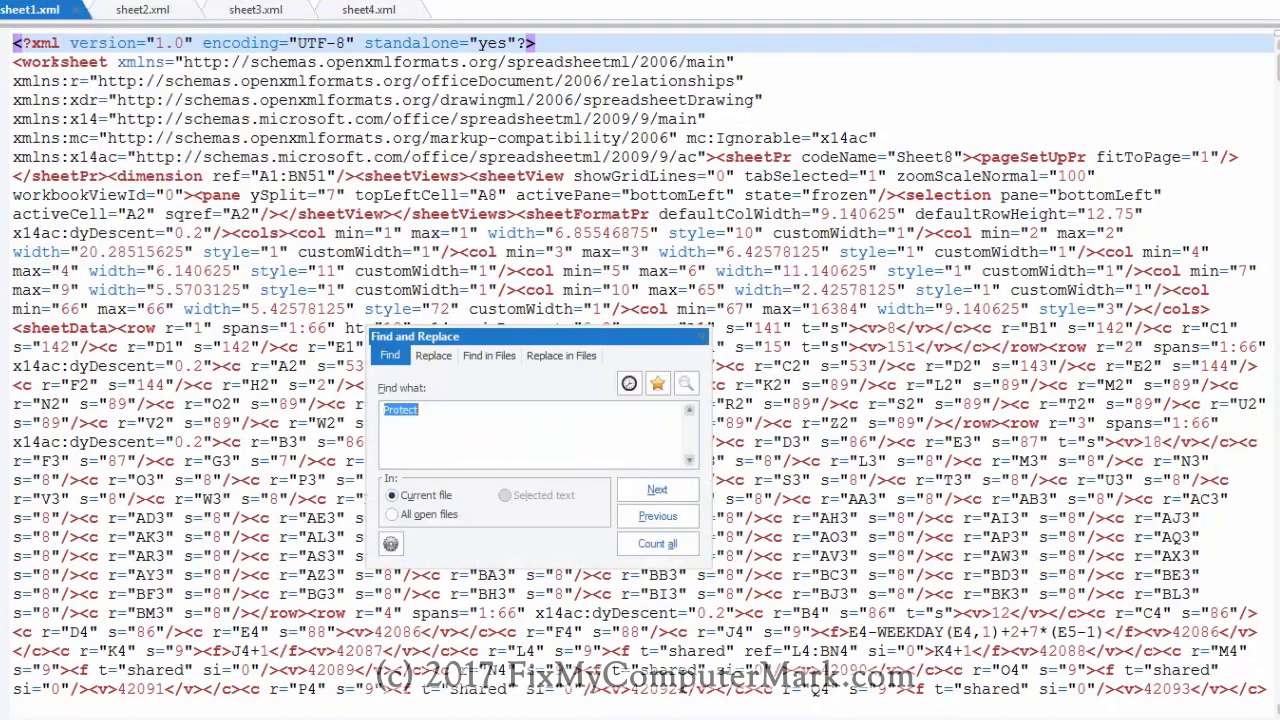
left_click(472, 420)
left_click(656, 492)
key("Escape")
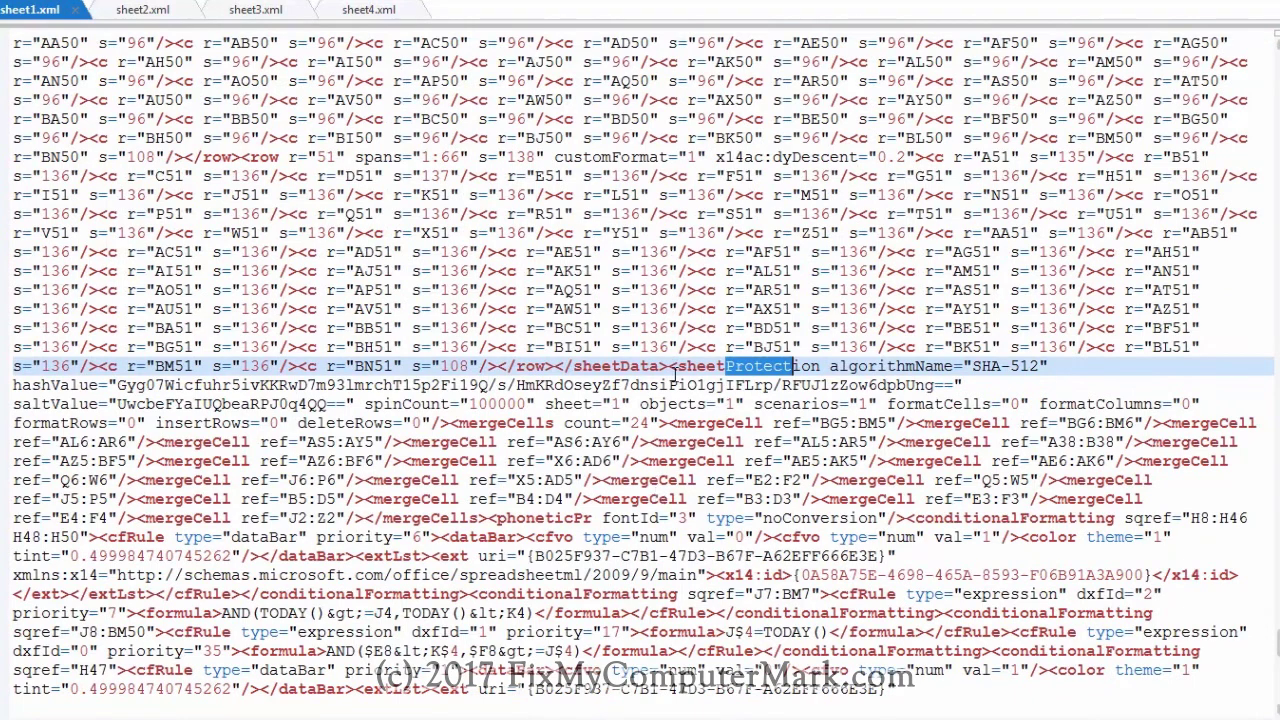
Delete the complete sheetProtection tag from sheet1.xml, from its opening bracket before sheetProtection through the closing "/>" before mergeCells
left_click(880, 370)
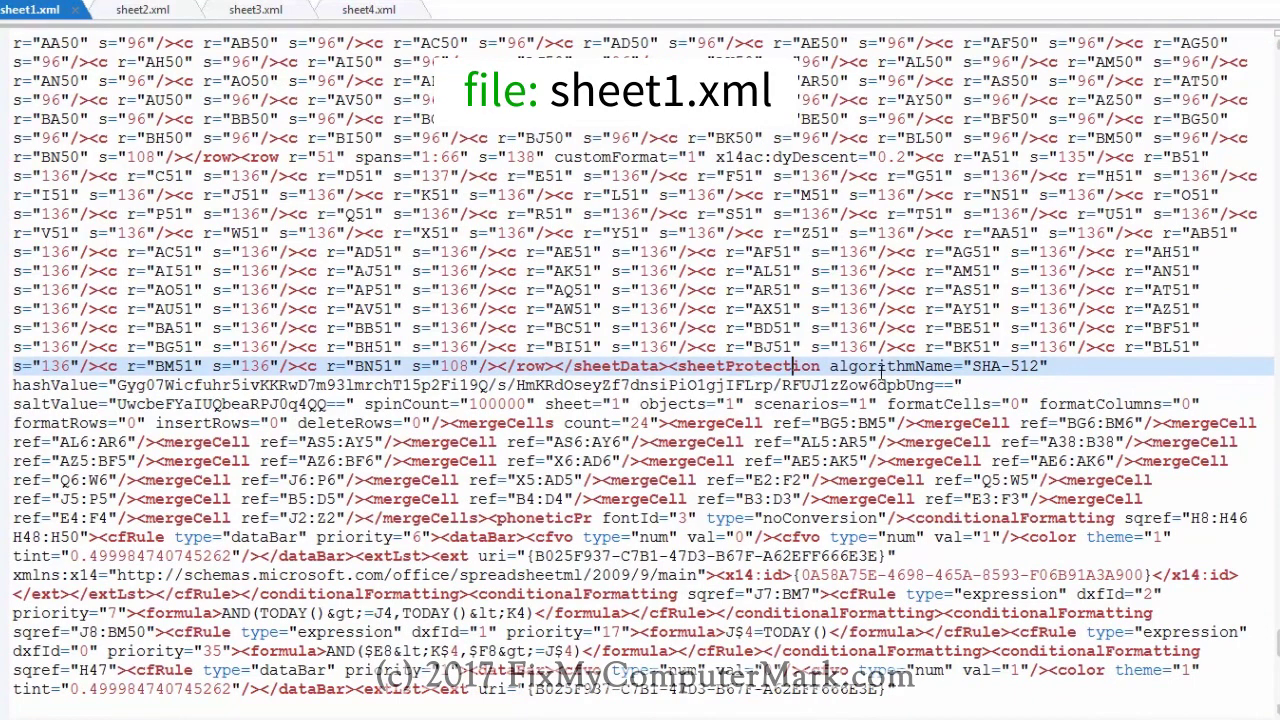
double_click(985, 367)
left_click_drag(1022, 372, 1045, 368)
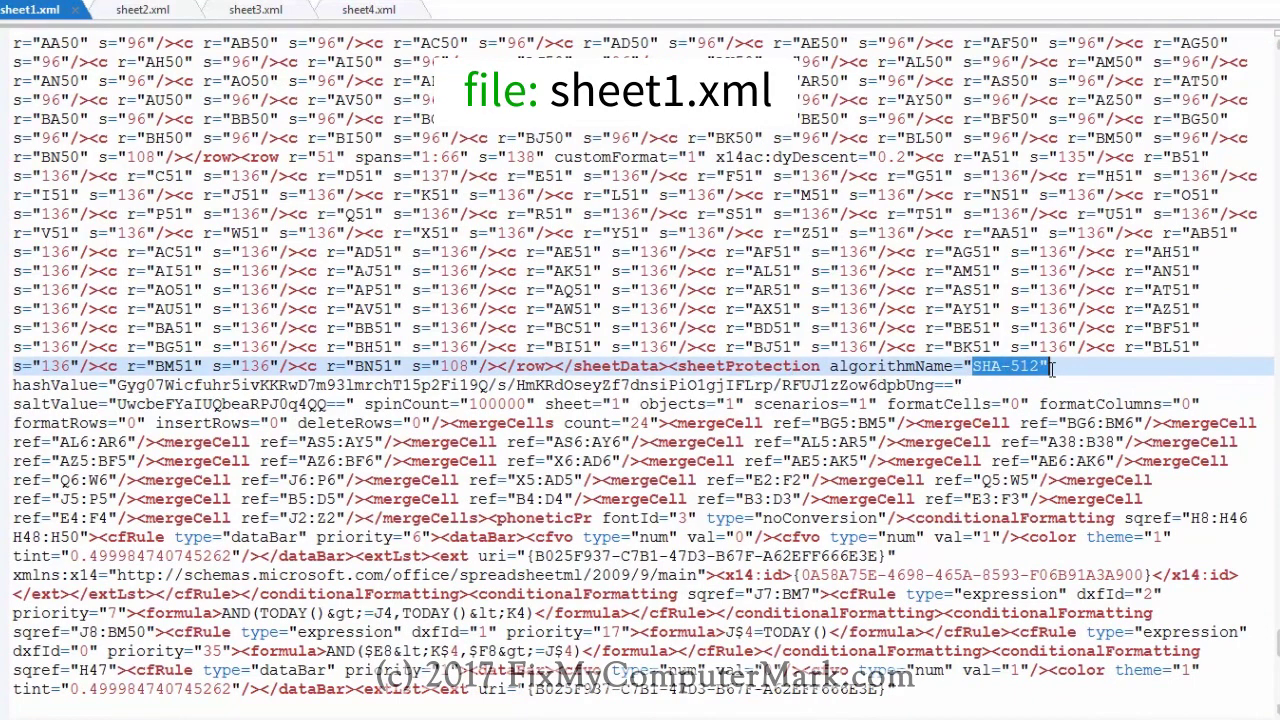
left_click(835, 368)
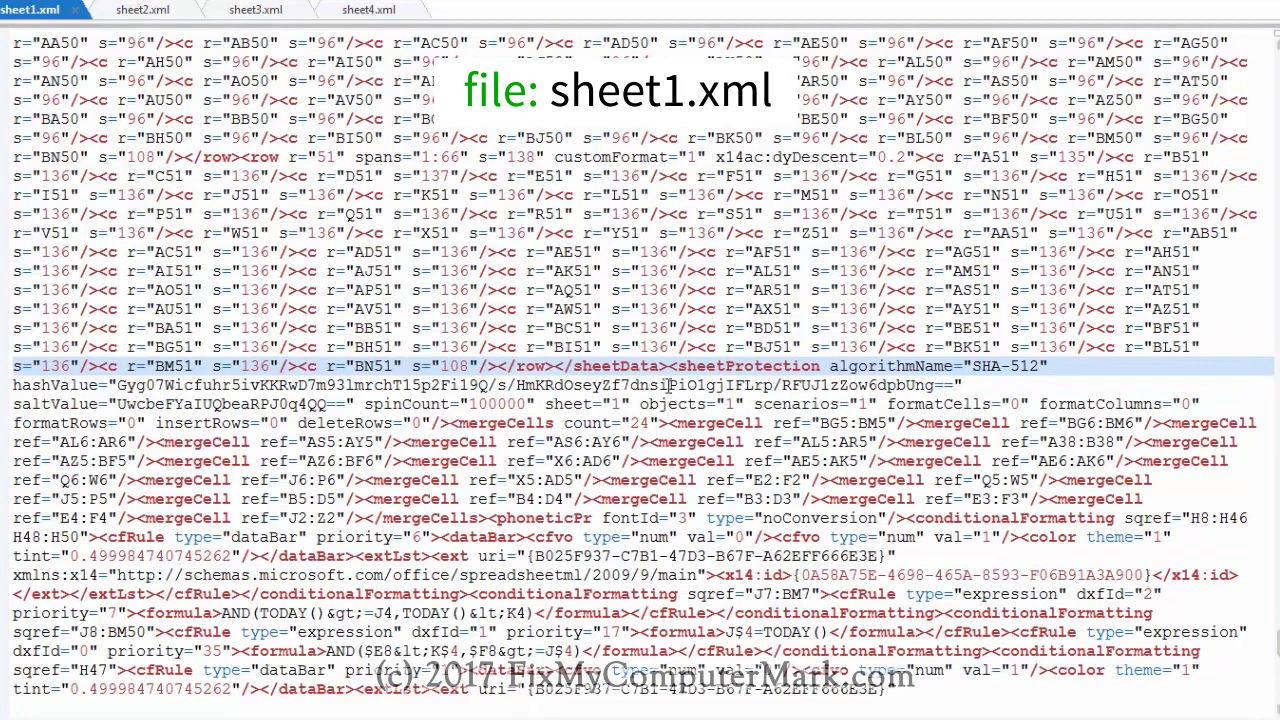
left_click_drag(668, 366, 822, 366)
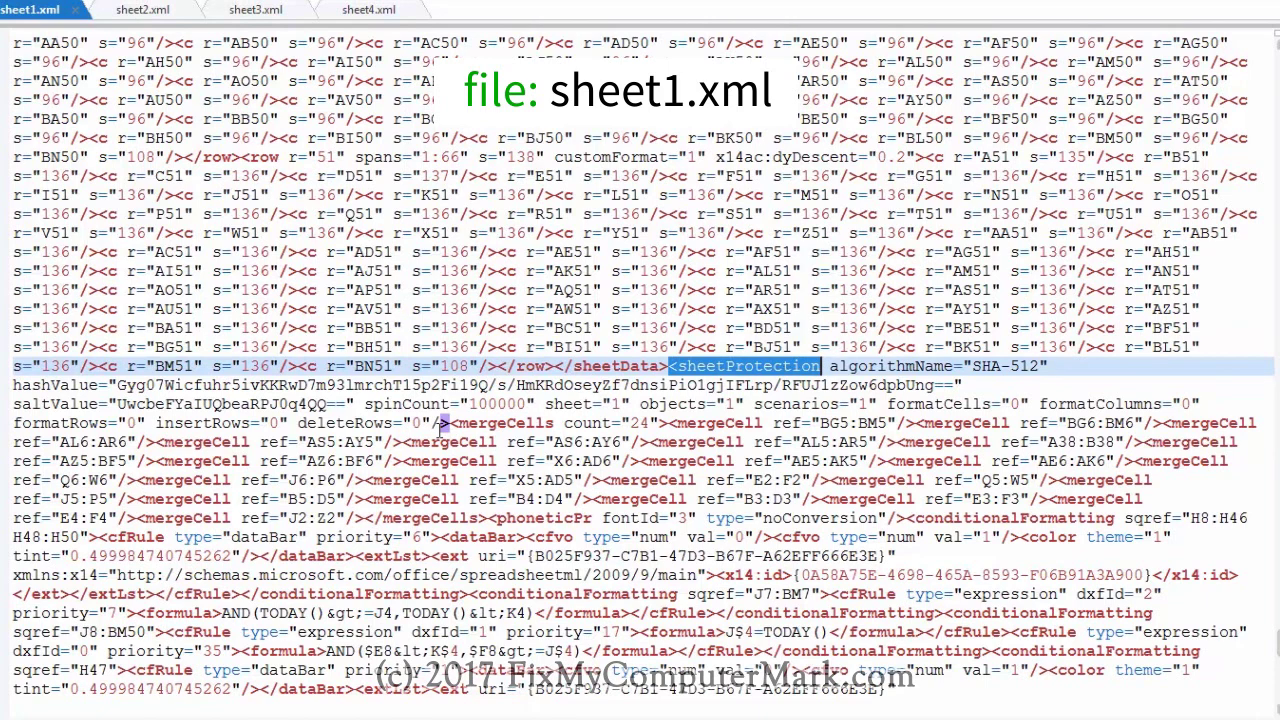
left_click_drag(448, 423, 296, 425)
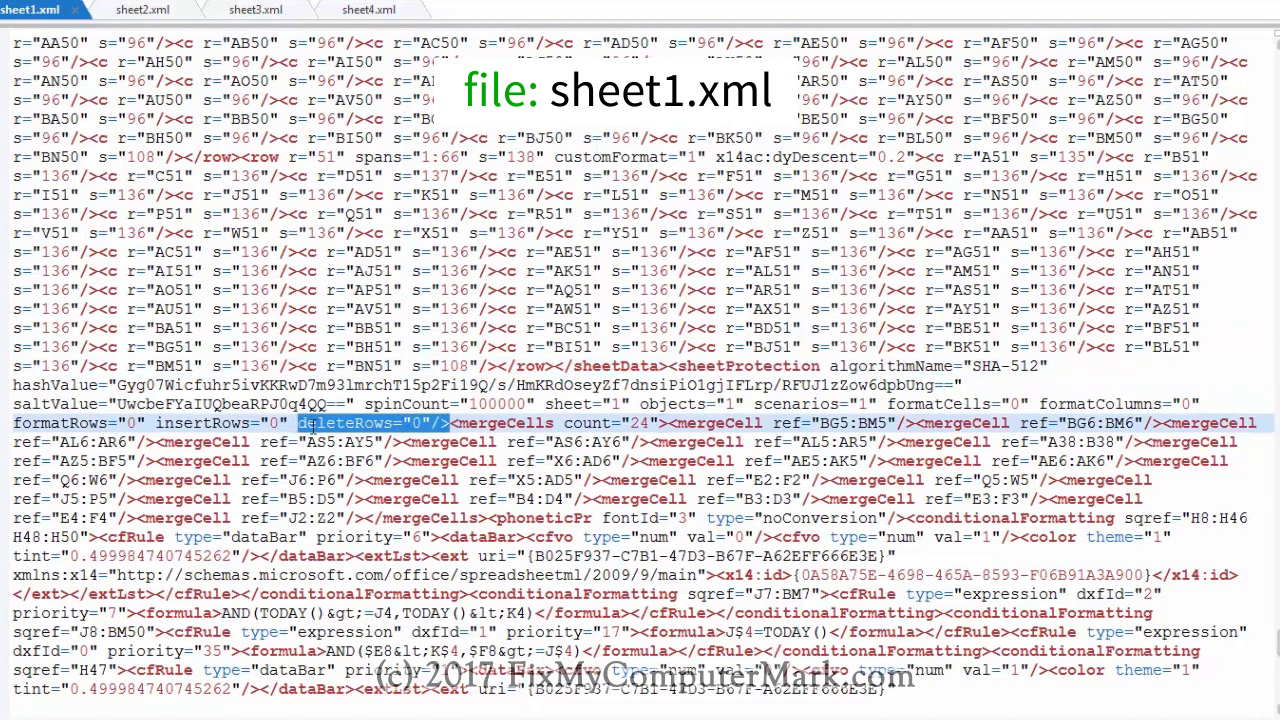
left_click(431, 423)
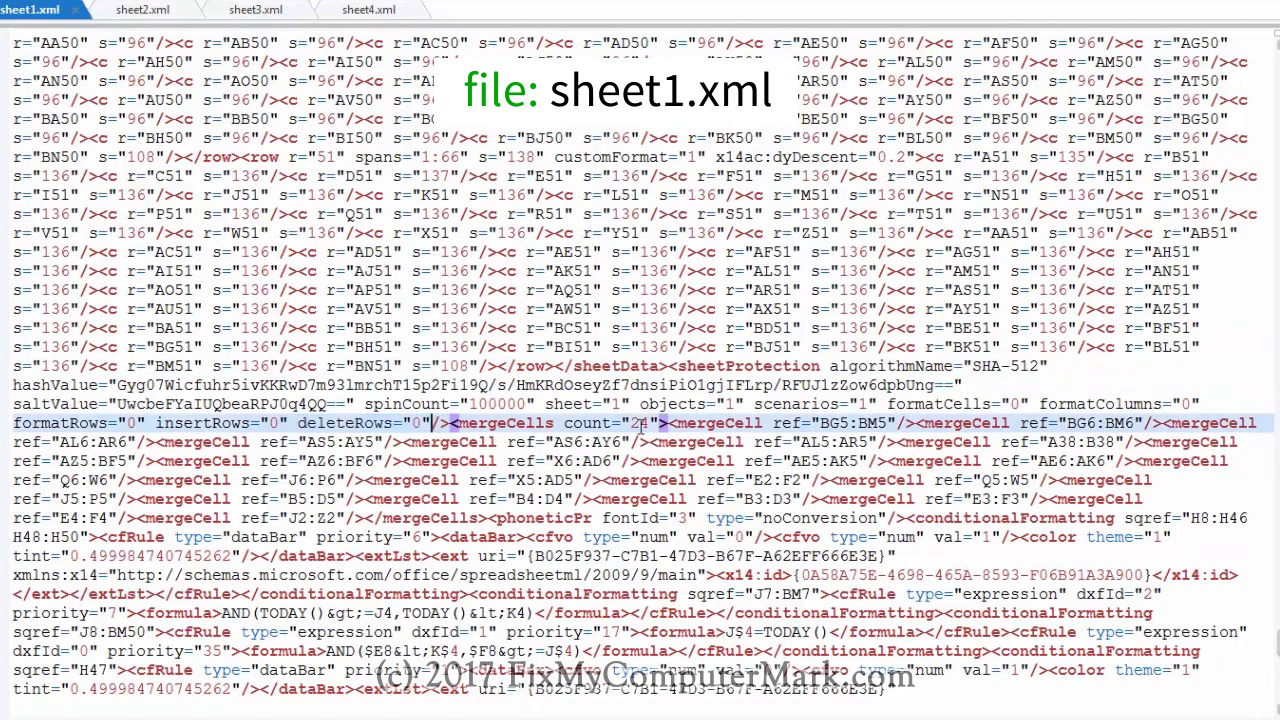
left_click(673, 367)
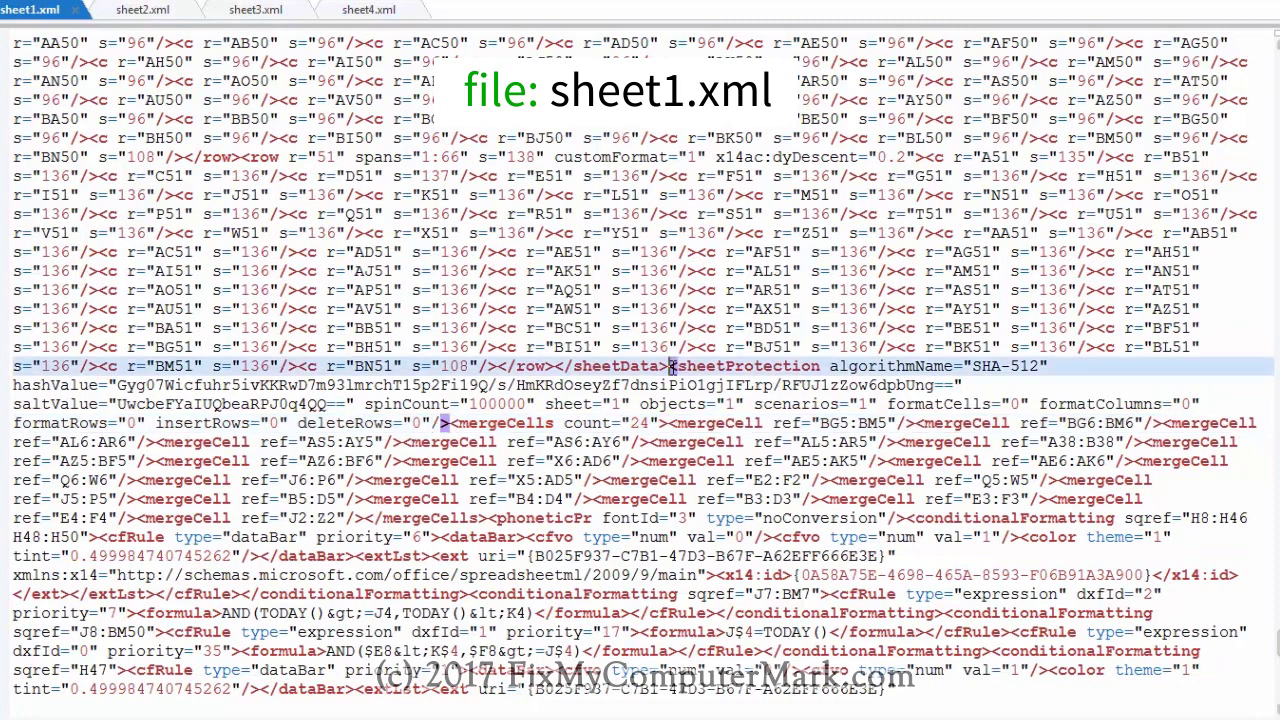
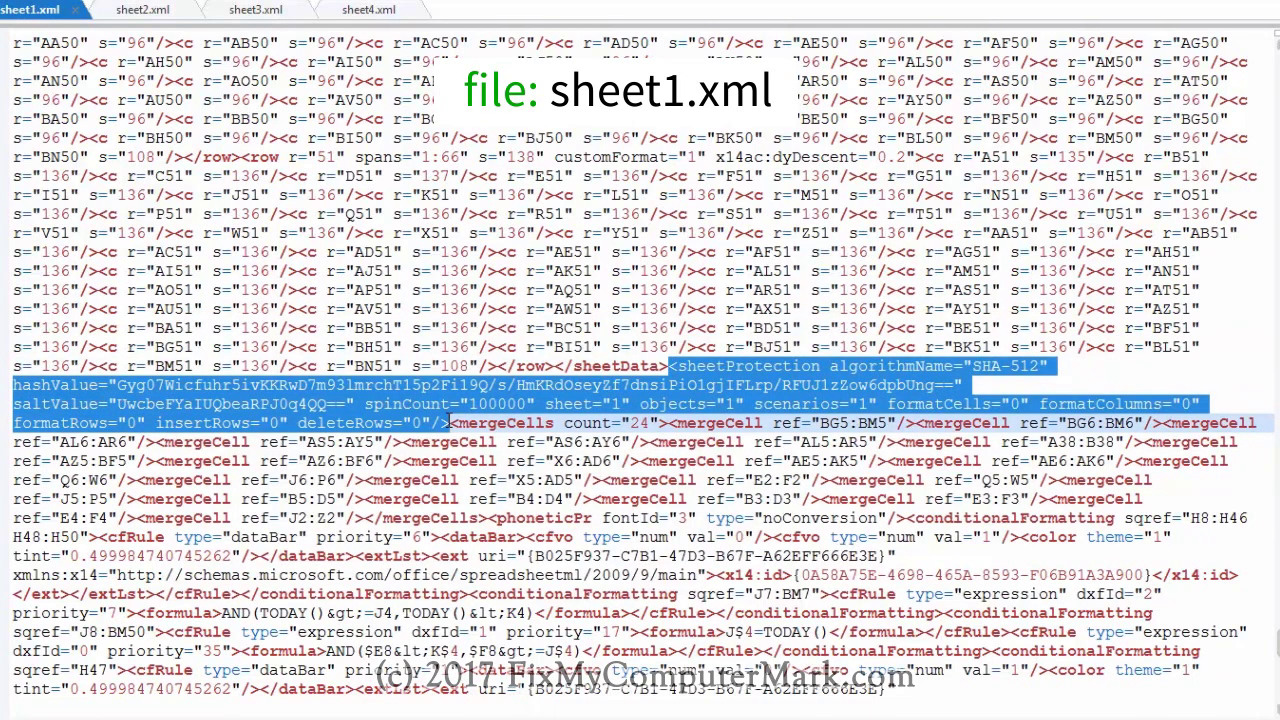
key("Delete")
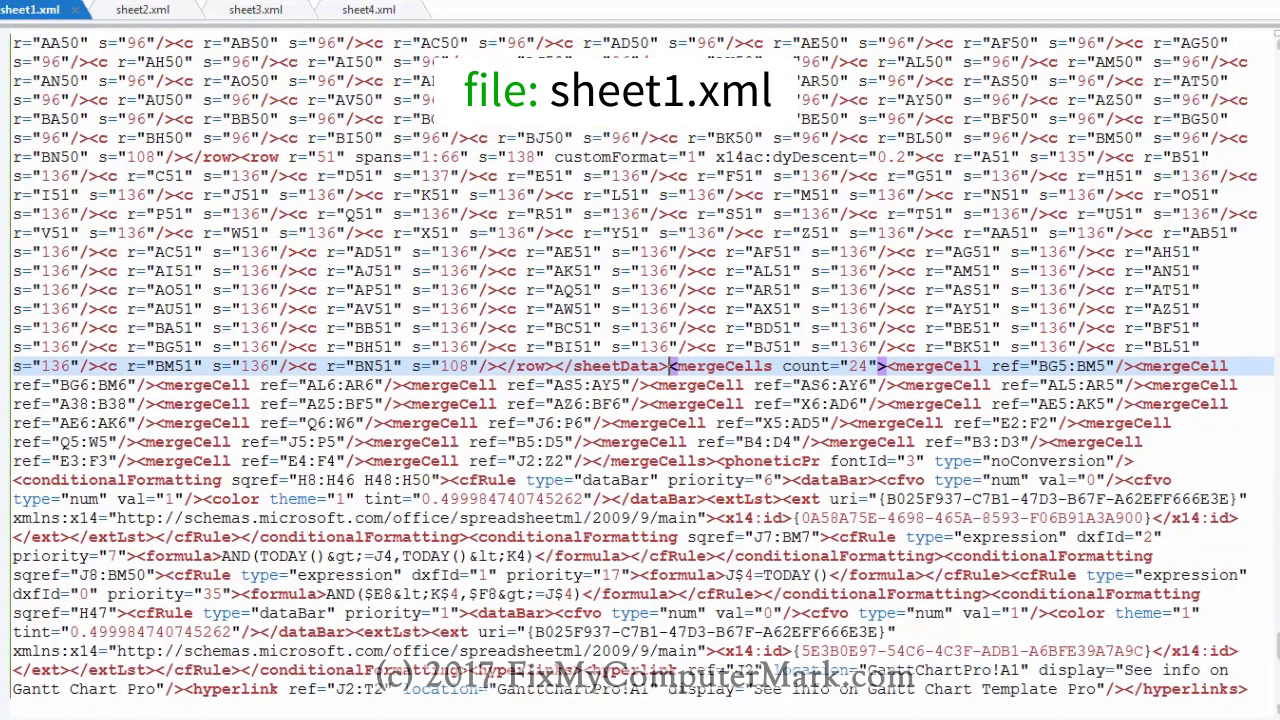
Search all open files for the next "Protect" after the edit in sheet1.xml
key("alt+s")
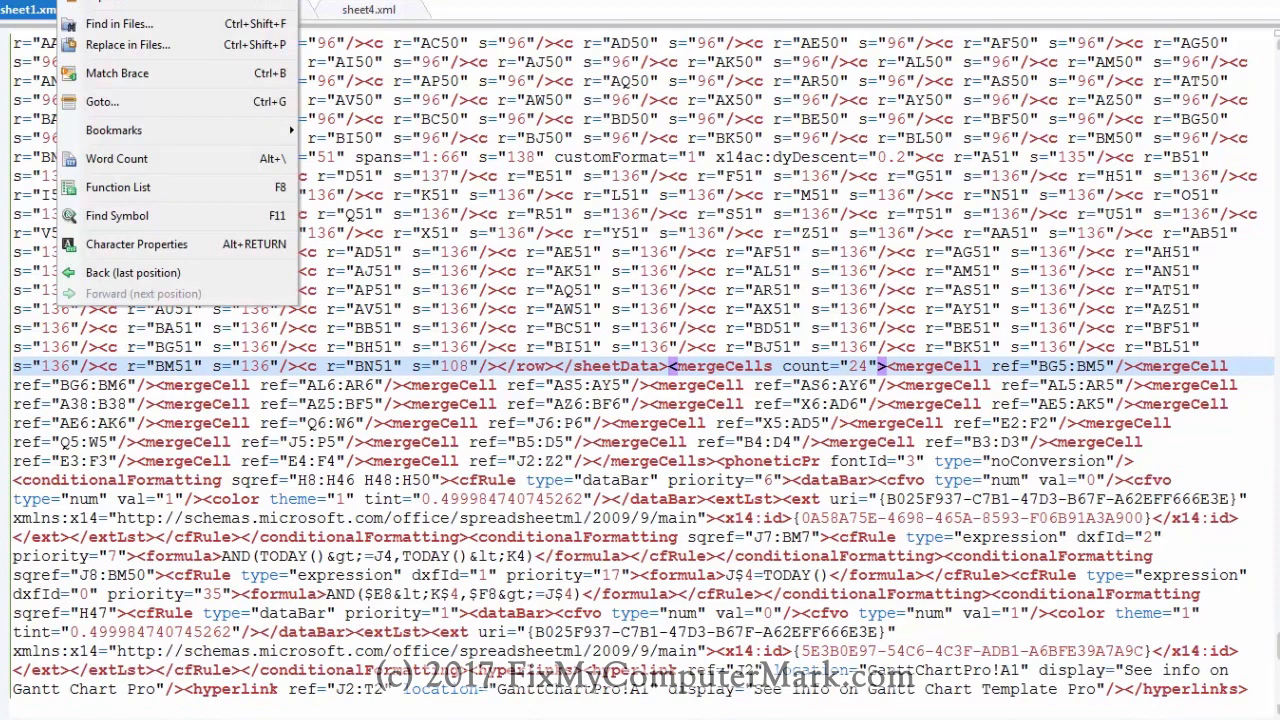
key("Return")
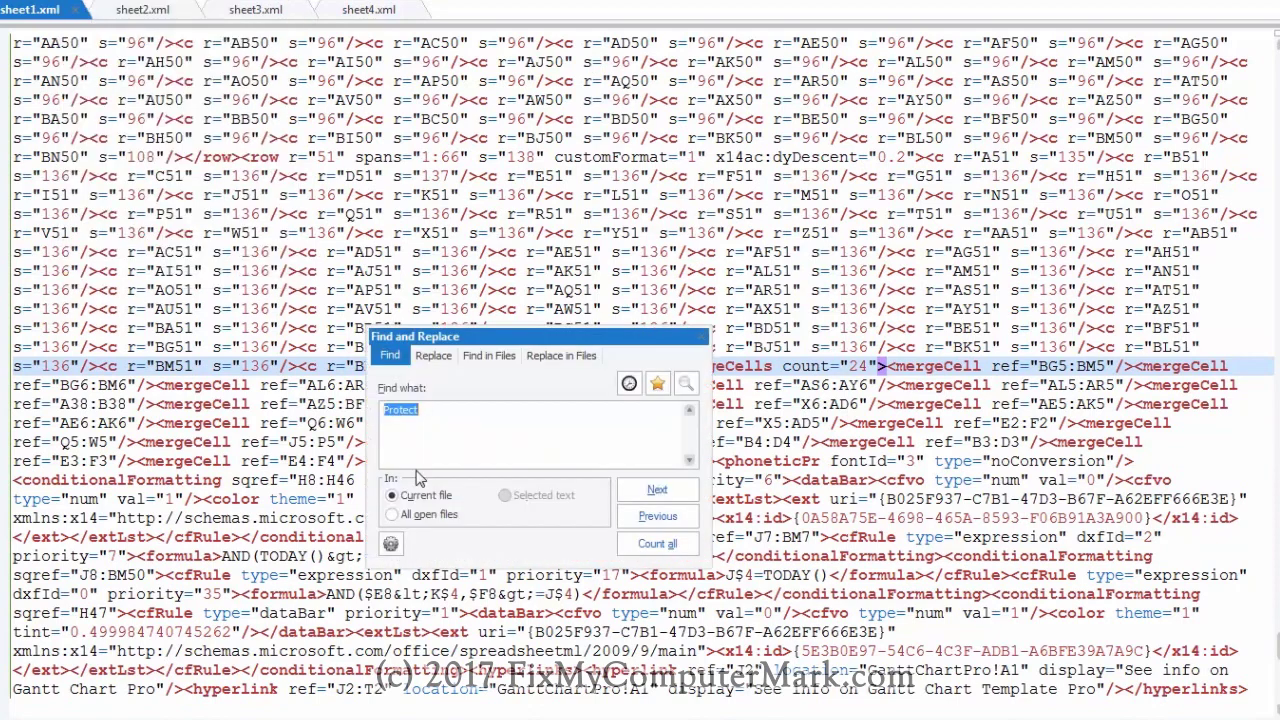
left_click(418, 514)
left_click(646, 495)
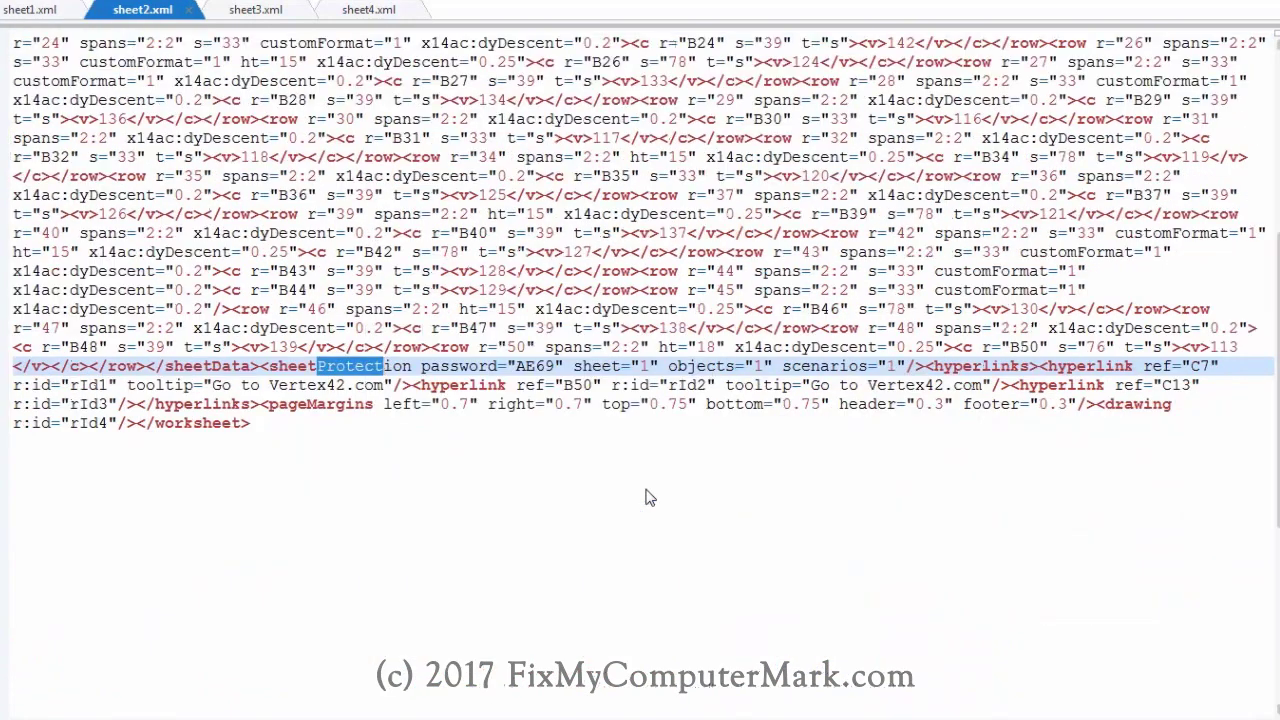
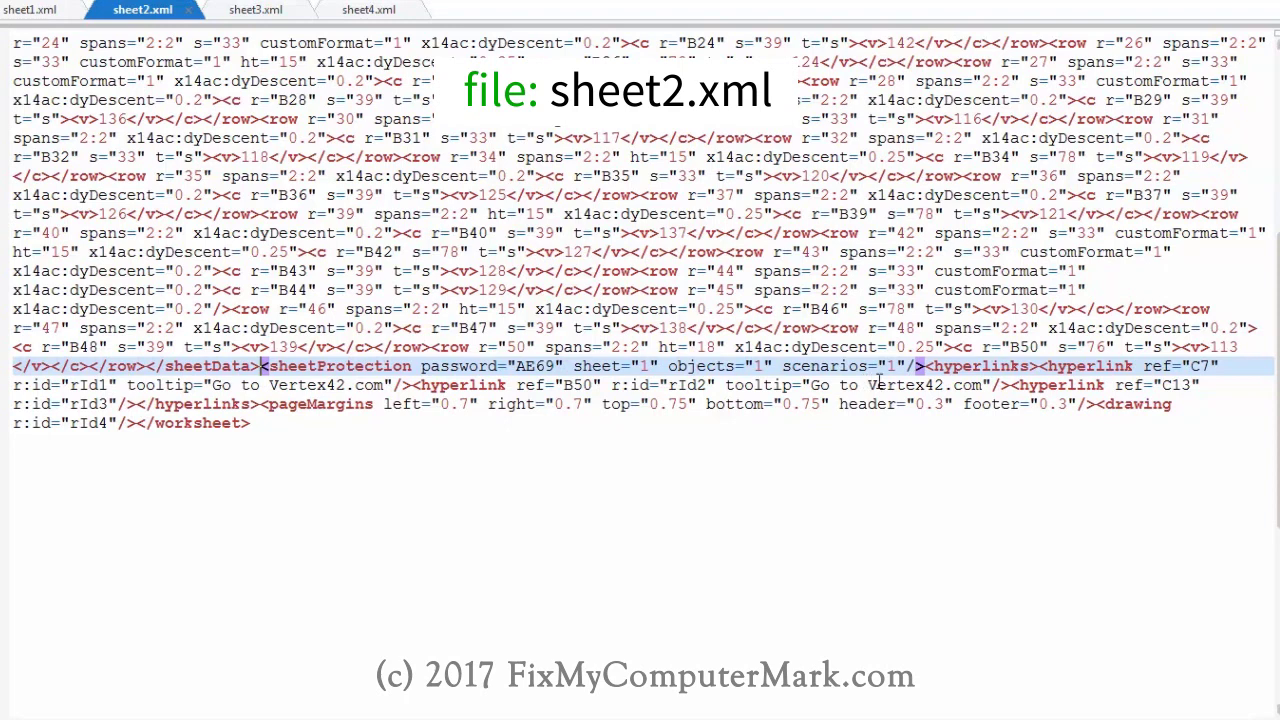
Delete the complete sheetProtection tag before the hyperlinks tag in sheet2.xml and save the file
left_click_drag(918, 367, 773, 367)
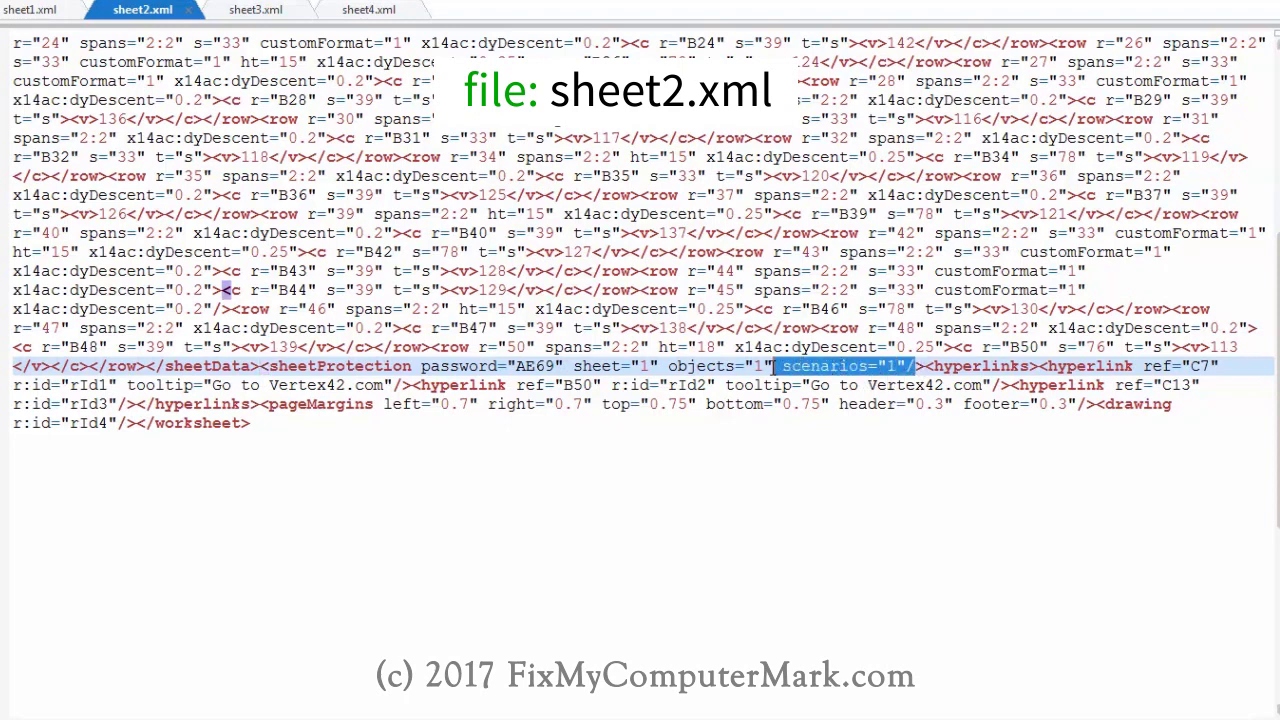
left_click(850, 368)
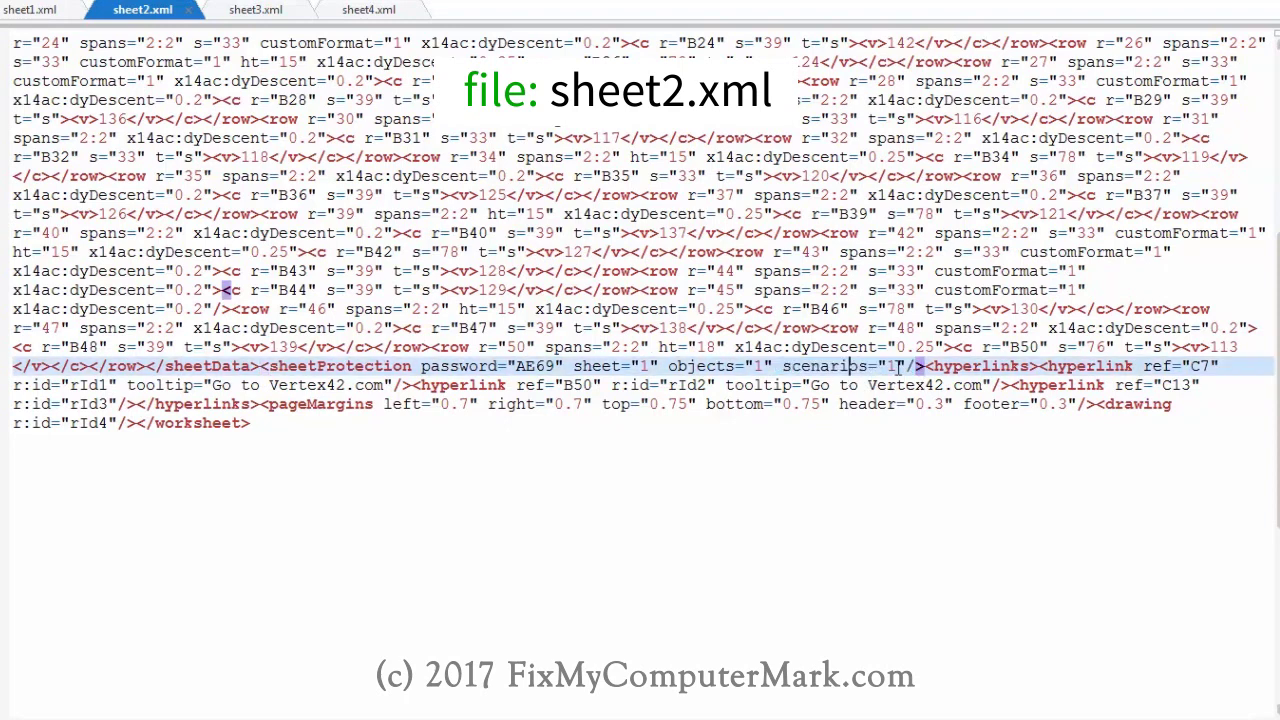
left_click(263, 366)
left_click_drag(263, 367, 926, 366)
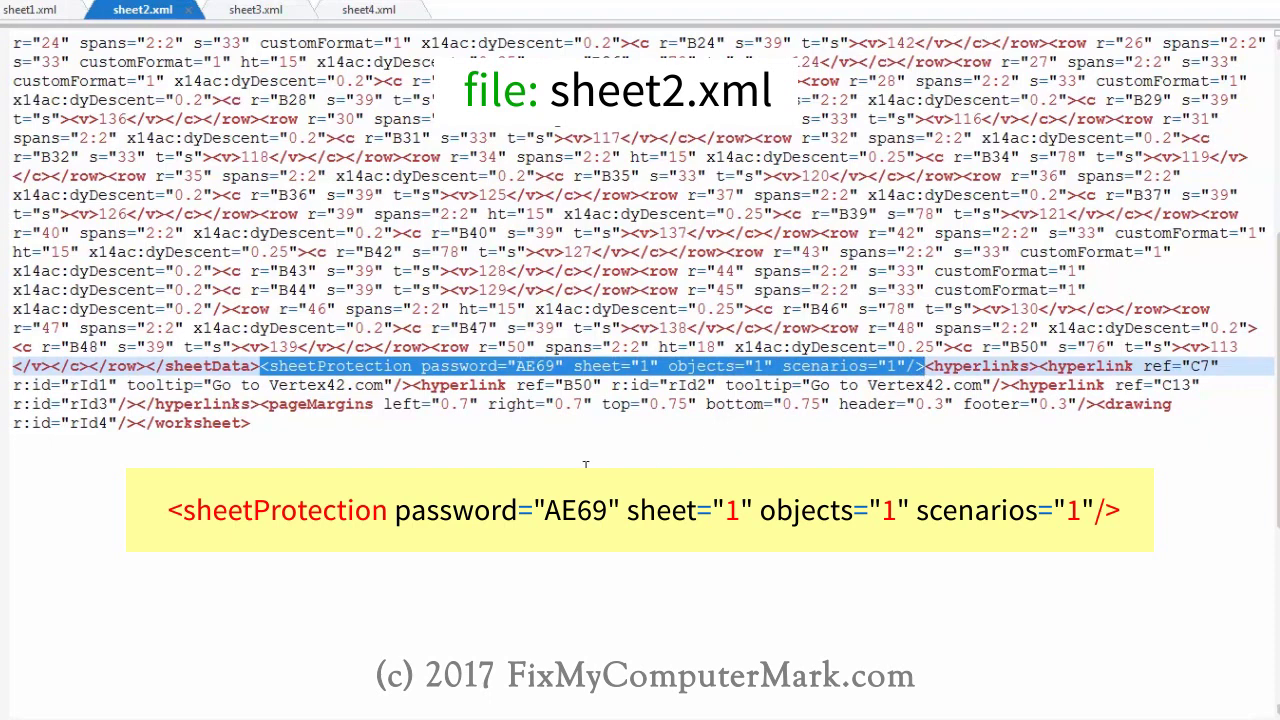
key("Delete")
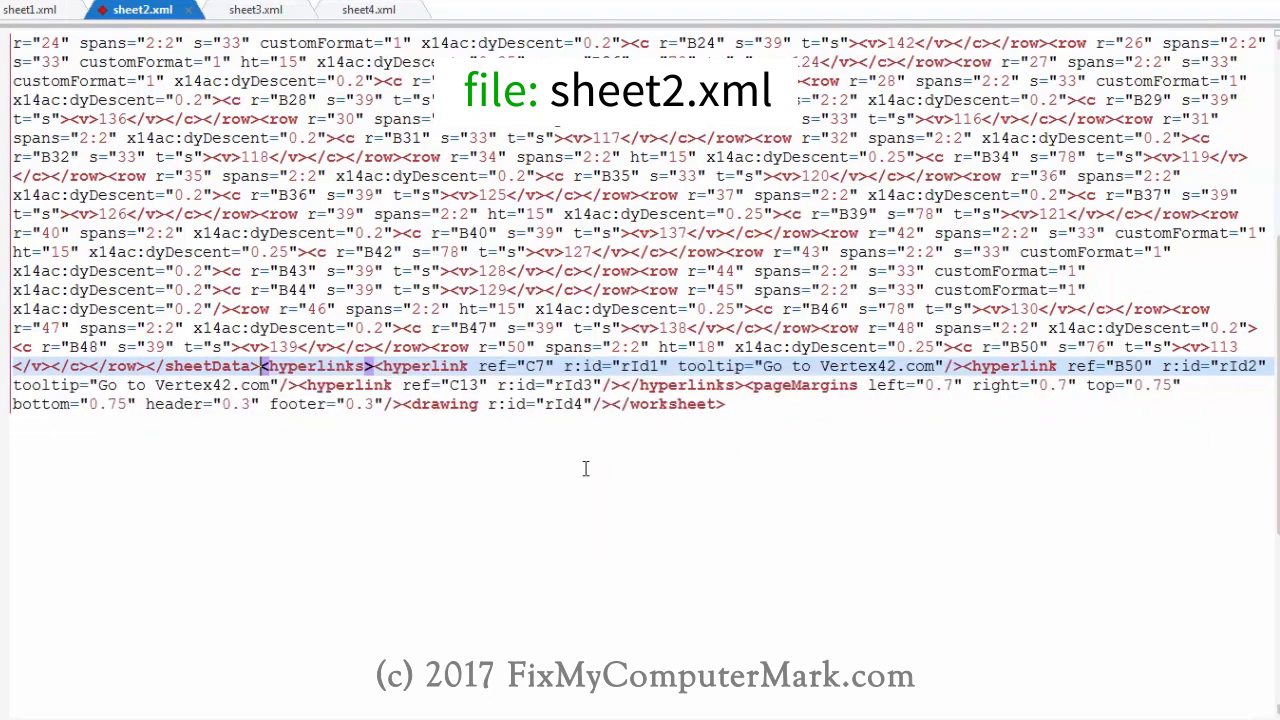
key("ctrl+s")
Find the next "Protect" across all open files and delete the complete sheetProtection tag before mergeCells in sheet3.xml
key("alt+s")
key("ctrl+f")
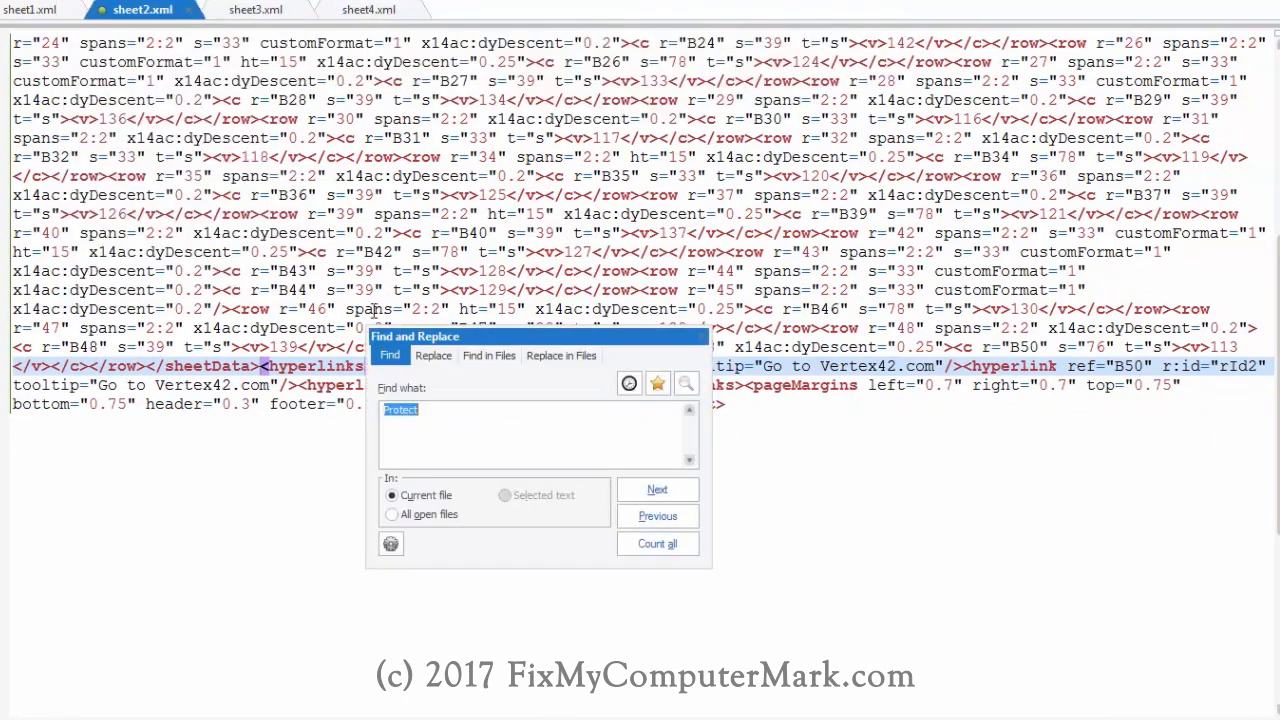
left_click(462, 514)
left_click(656, 491)
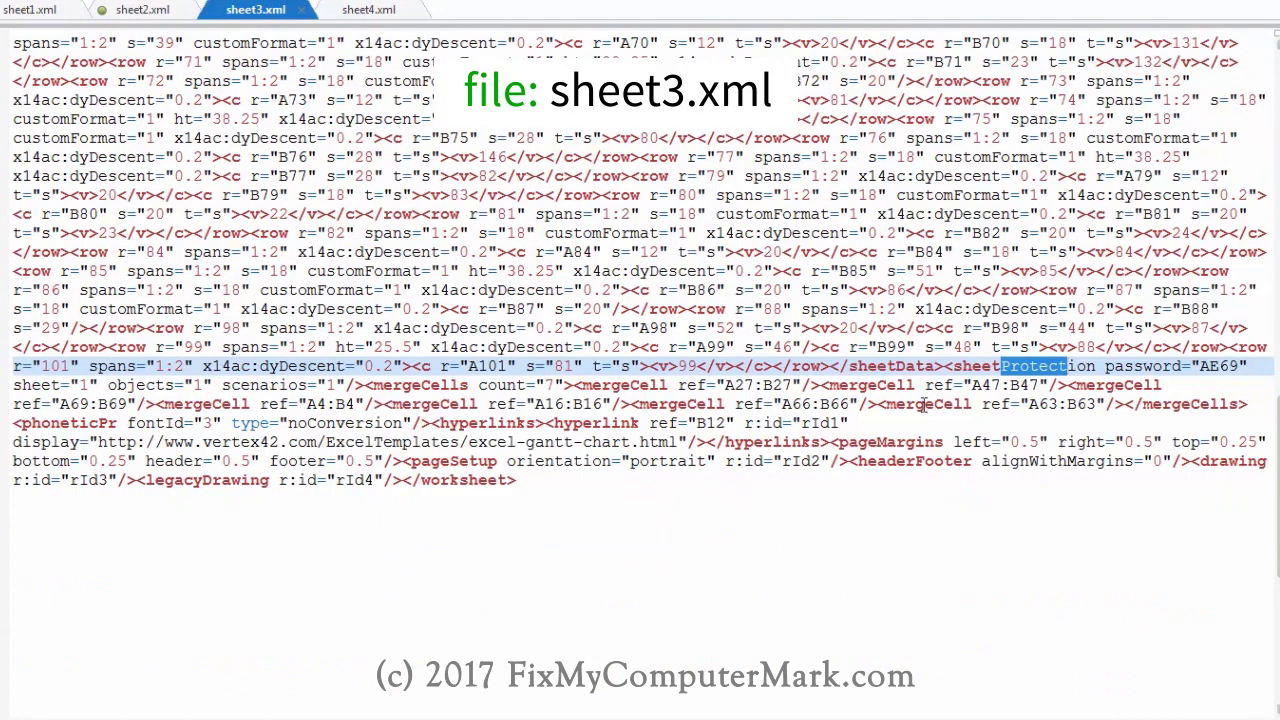
left_click(945, 366)
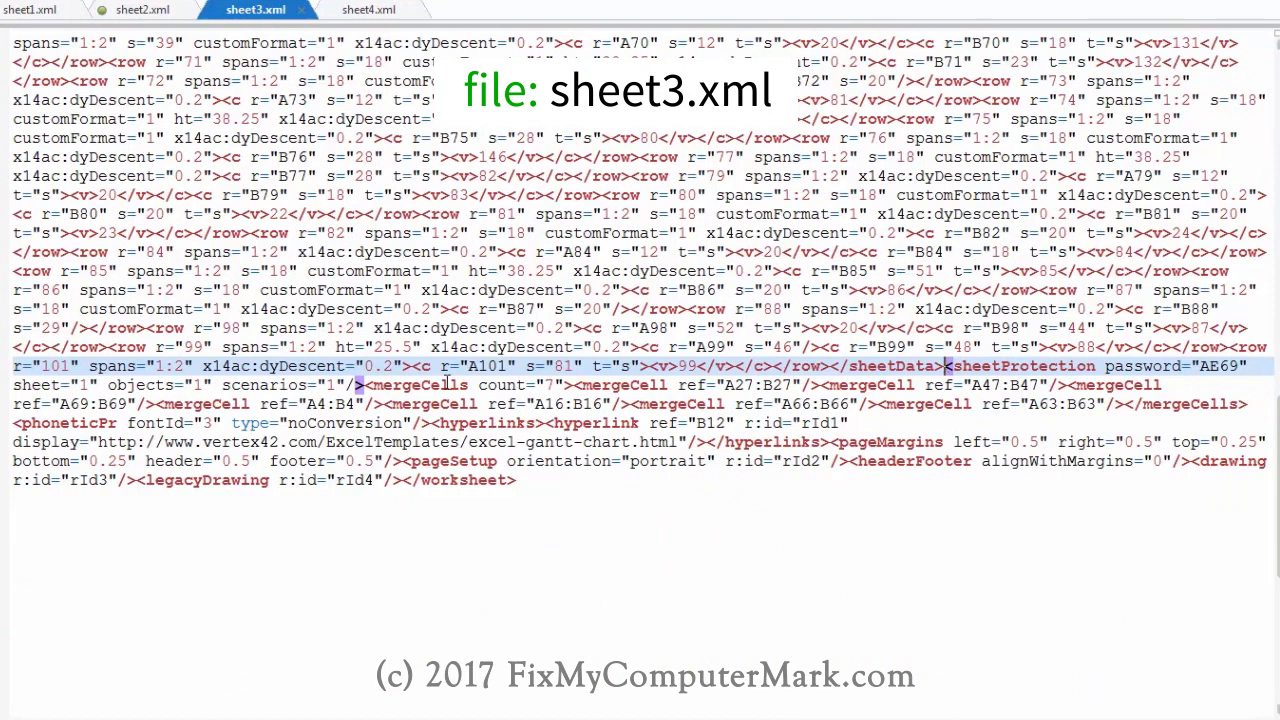
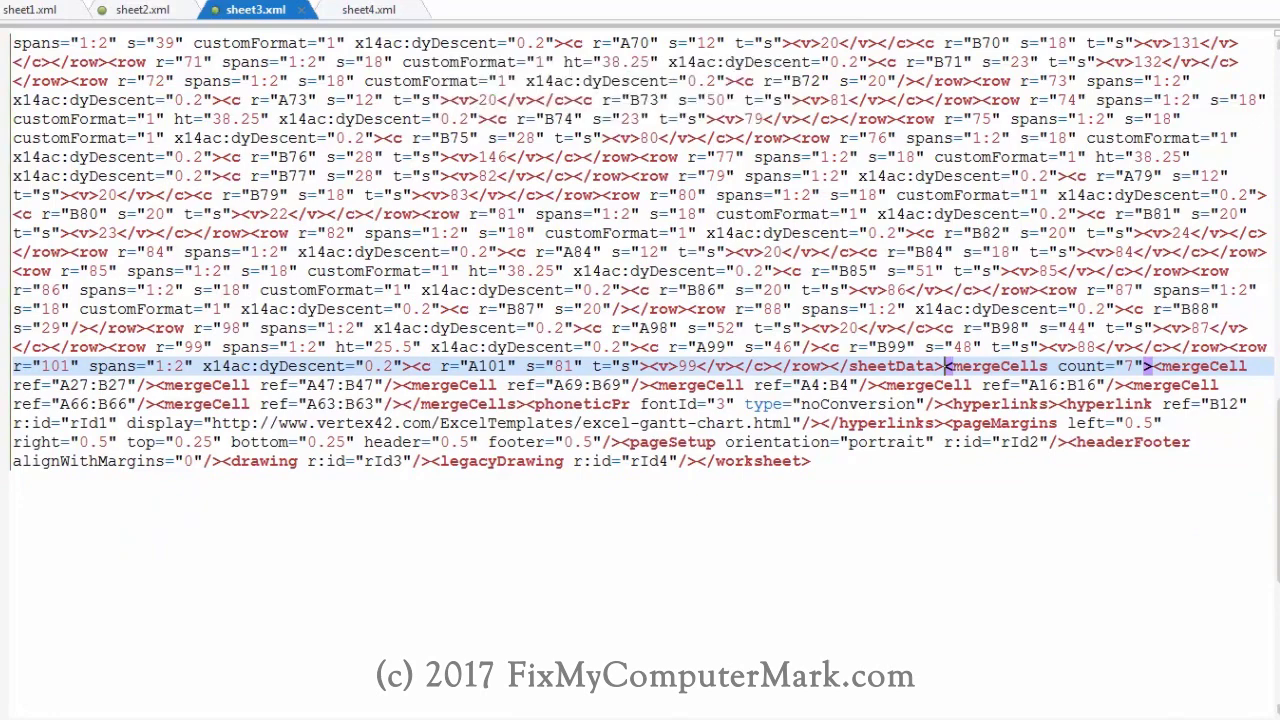
Search all open files for the next "Protect" beyond sheet3.xml to reach the sheetProtection tag in sheet4.xml
key("alt+s")
key("Return")
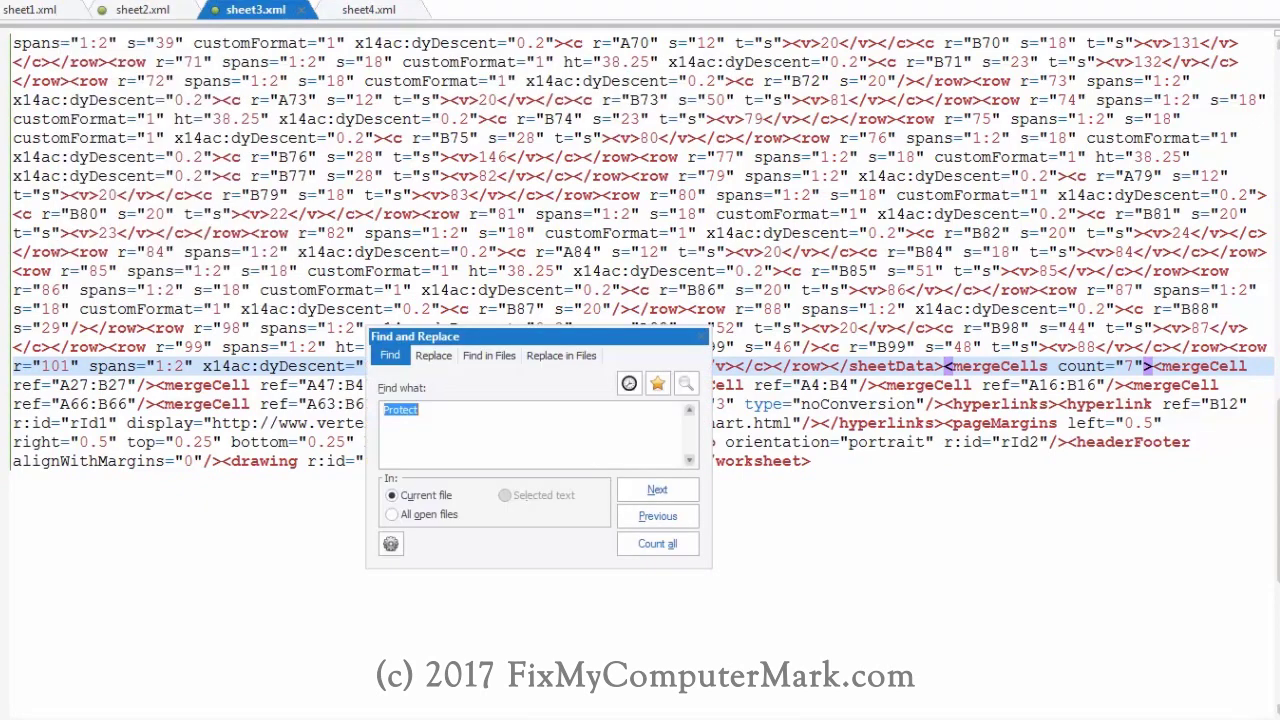
left_click(517, 425)
left_click(450, 514)
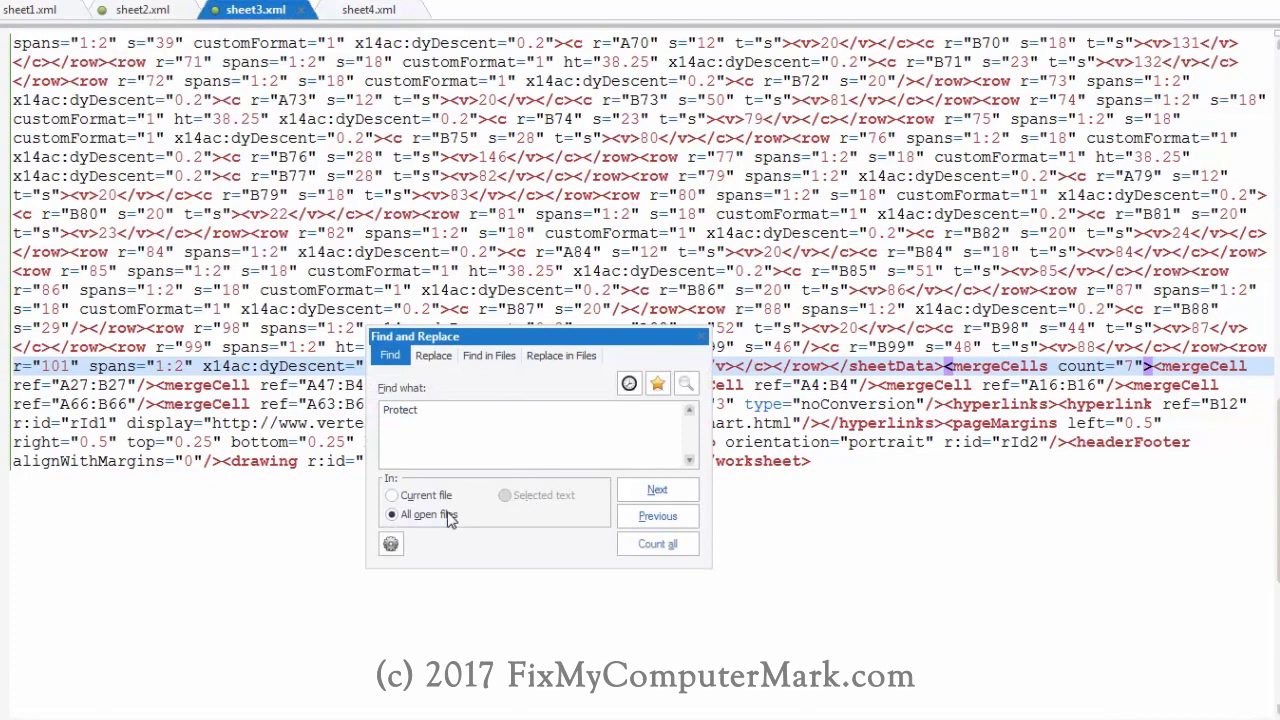
left_click(656, 491)
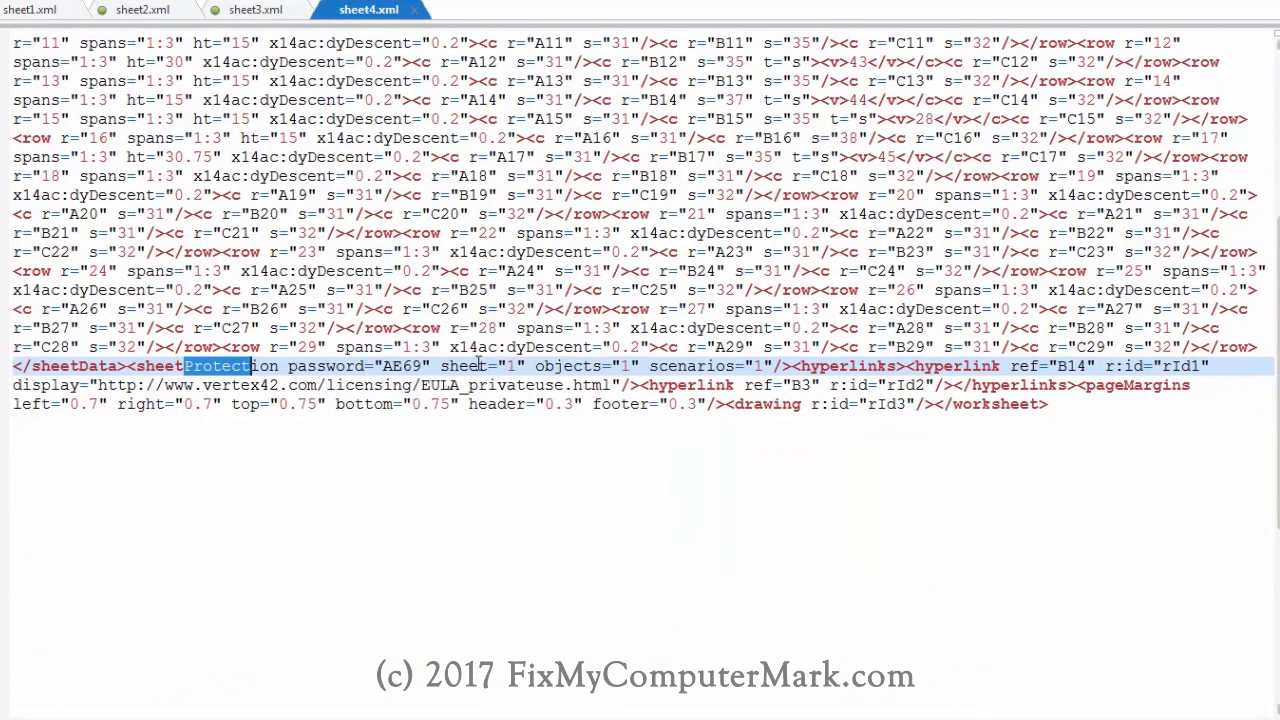
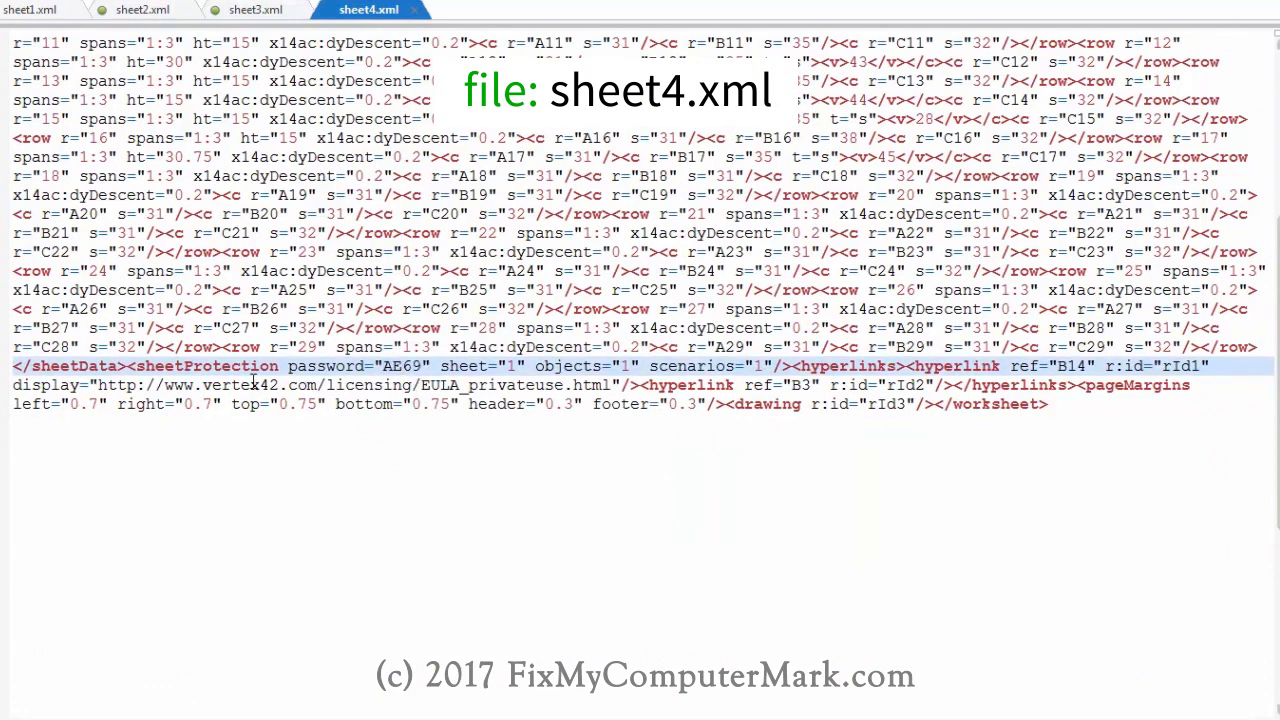
Delete the complete sheetProtection tag between the closing sheetData tag and the hyperlinks tag in sheet4.xml
double_click(270, 387)
left_click(316, 404)
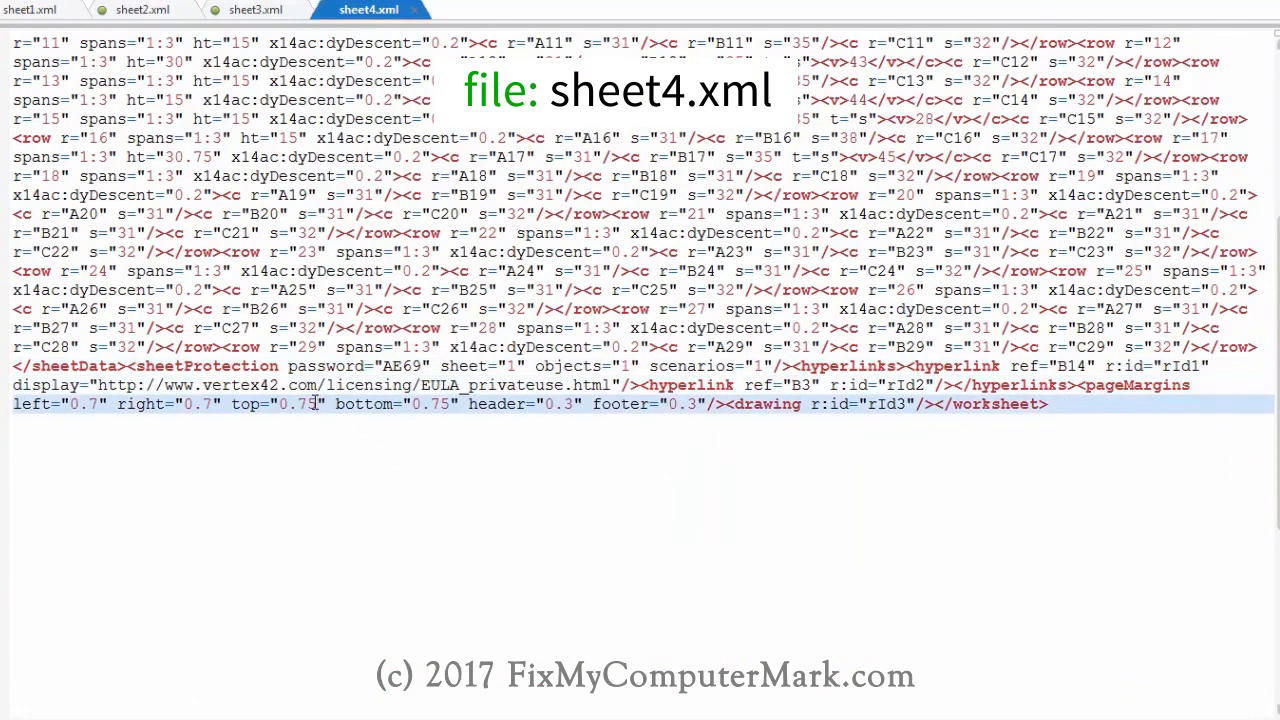
left_click(129, 368)
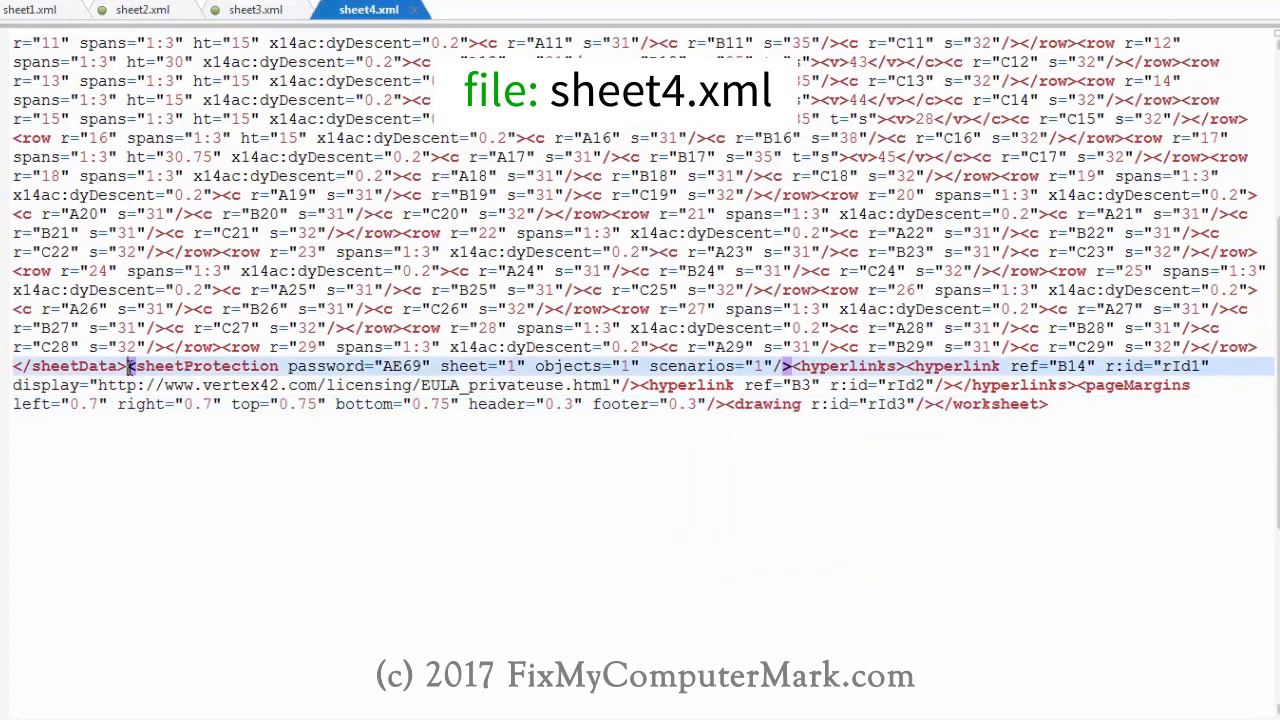
left_click_drag(129, 368, 793, 368)
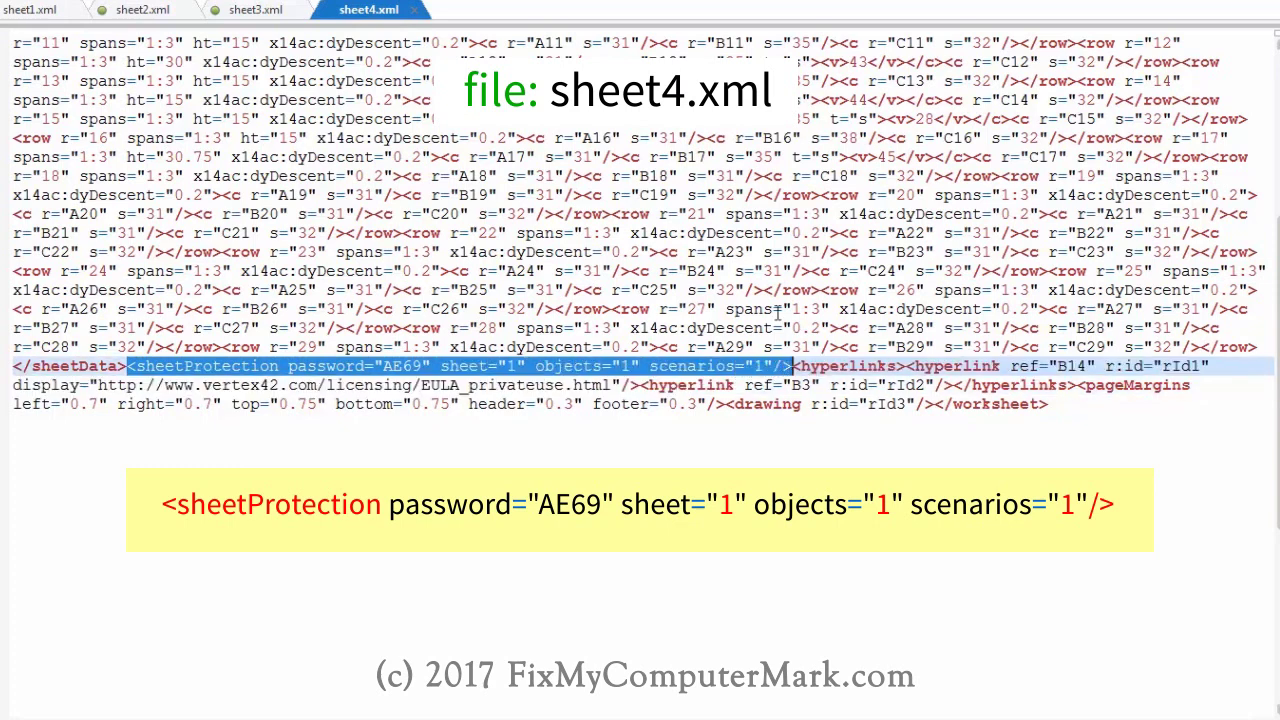
key("Delete")
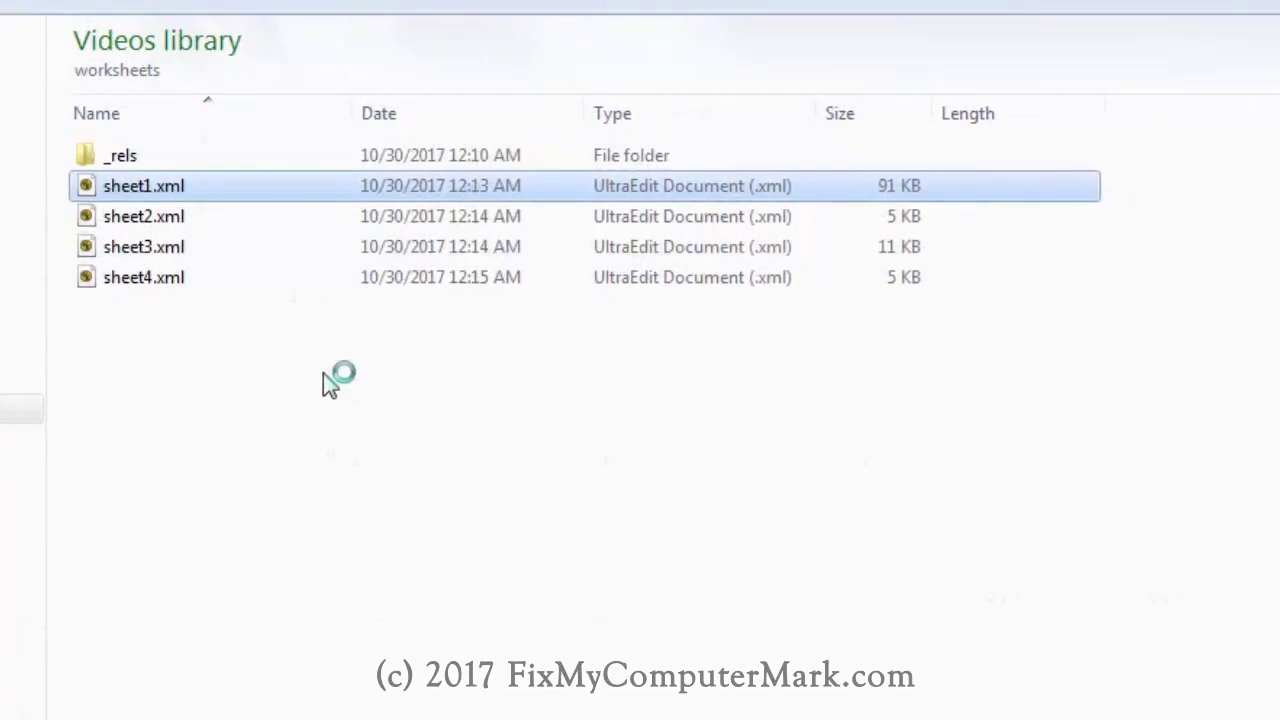
Return to the gantt-chart_o365_L folder in the file explorer and compress _rels, docProps, xl and [Content_Types].xml together into a zip file
left_click(214, 340)
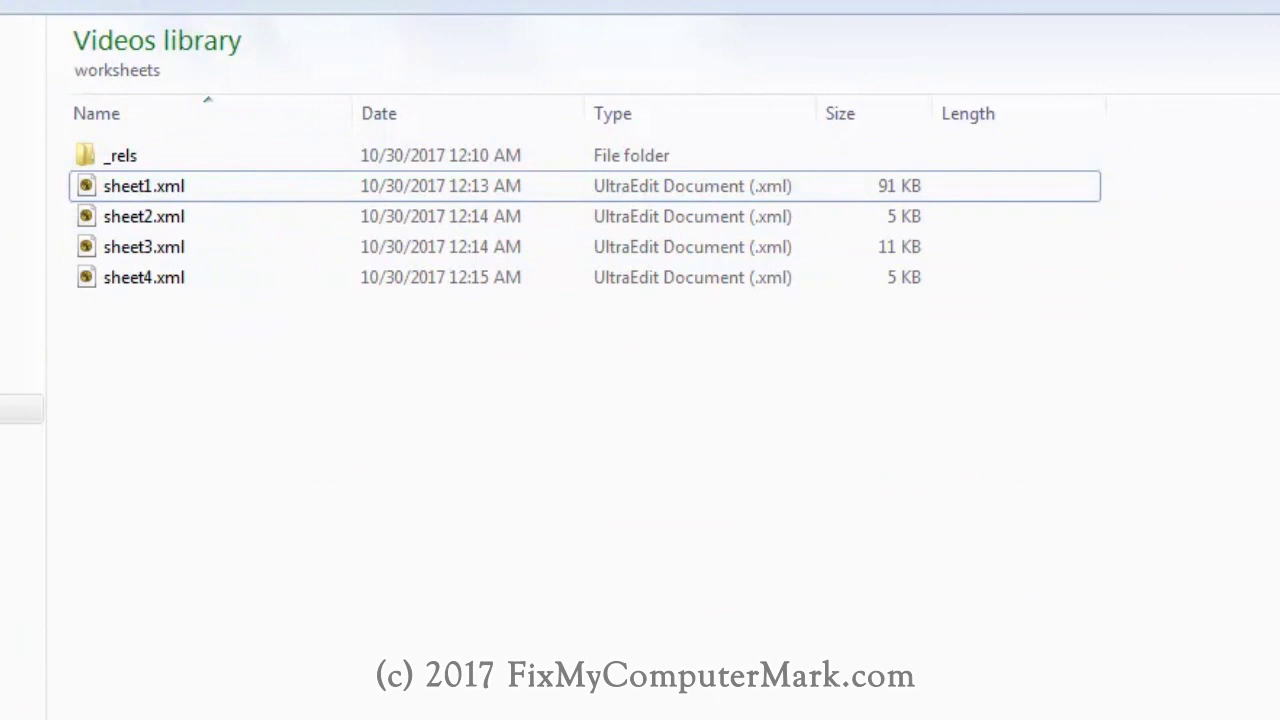
key("BackSpace")
key("BackSpace")
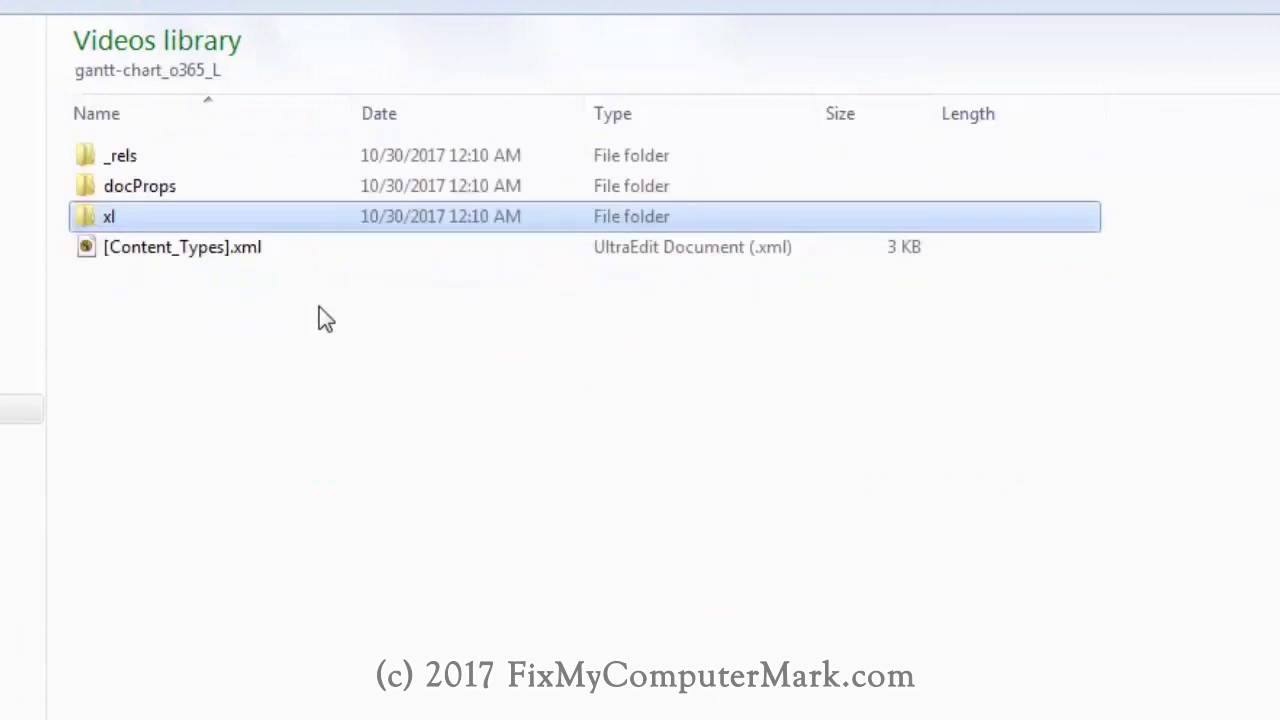
left_click(143, 363)
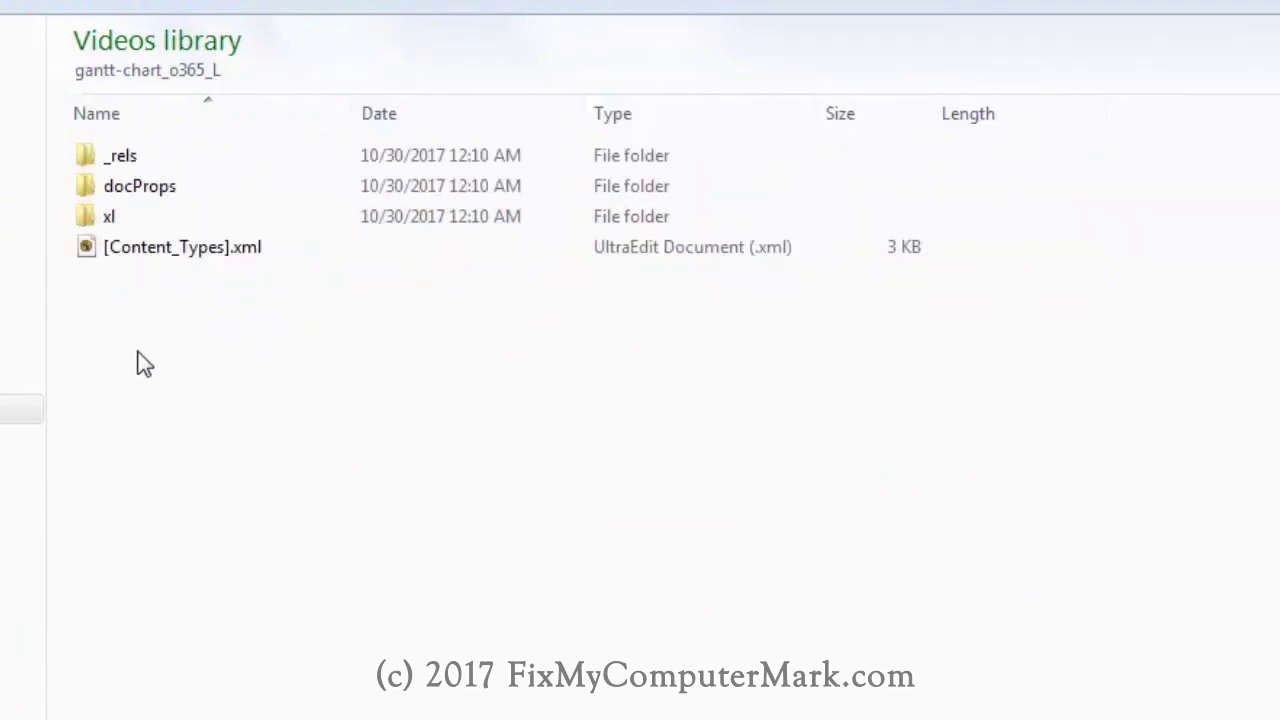
left_click(133, 248)
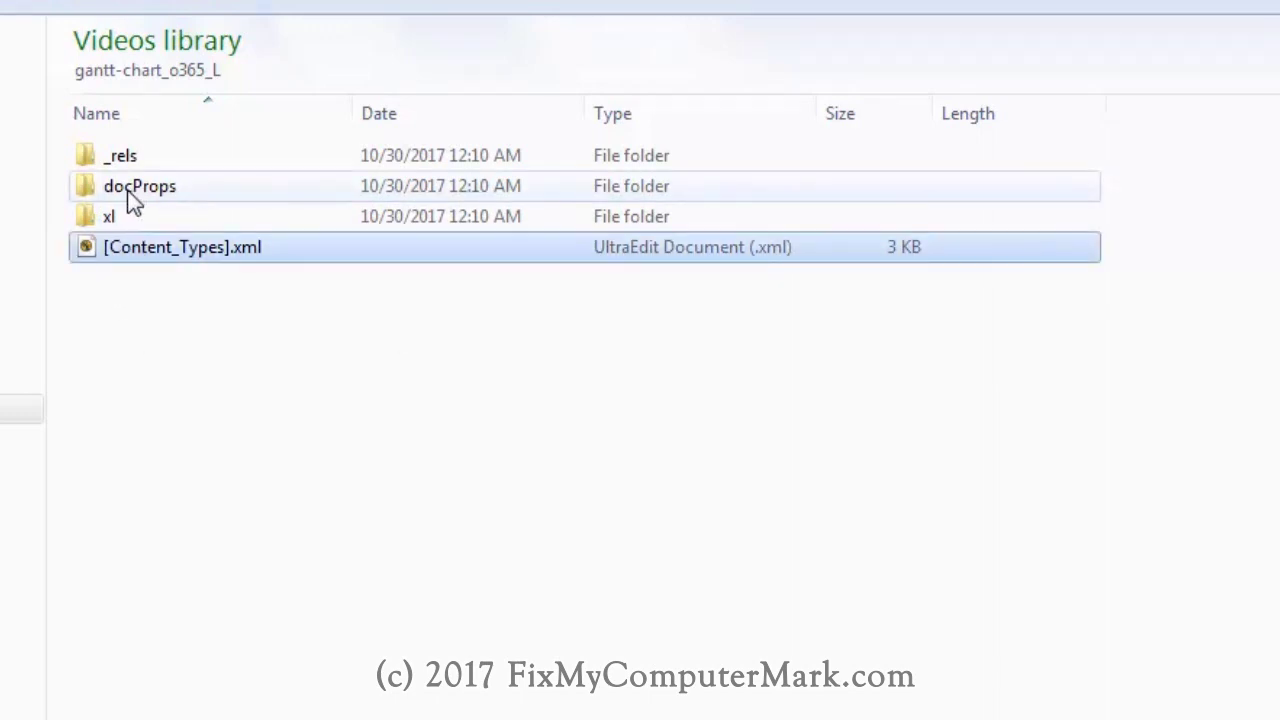
key("ctrl+a")
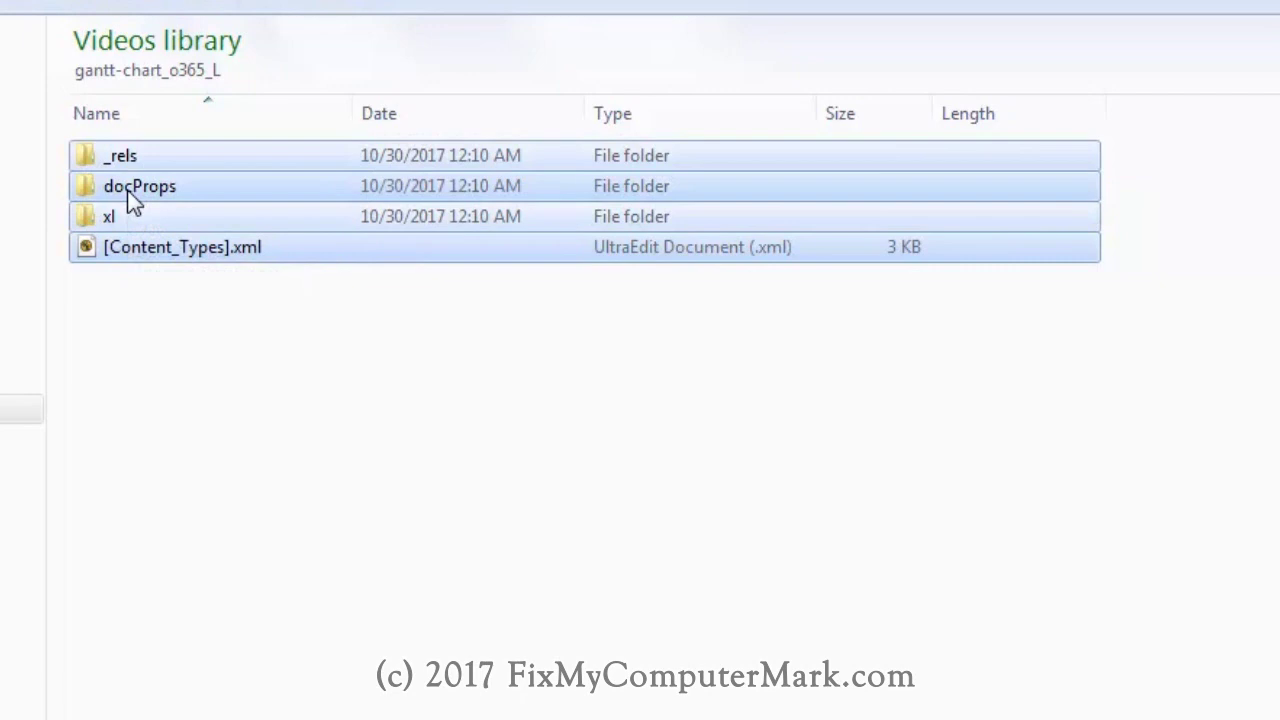
right_click(141, 250)
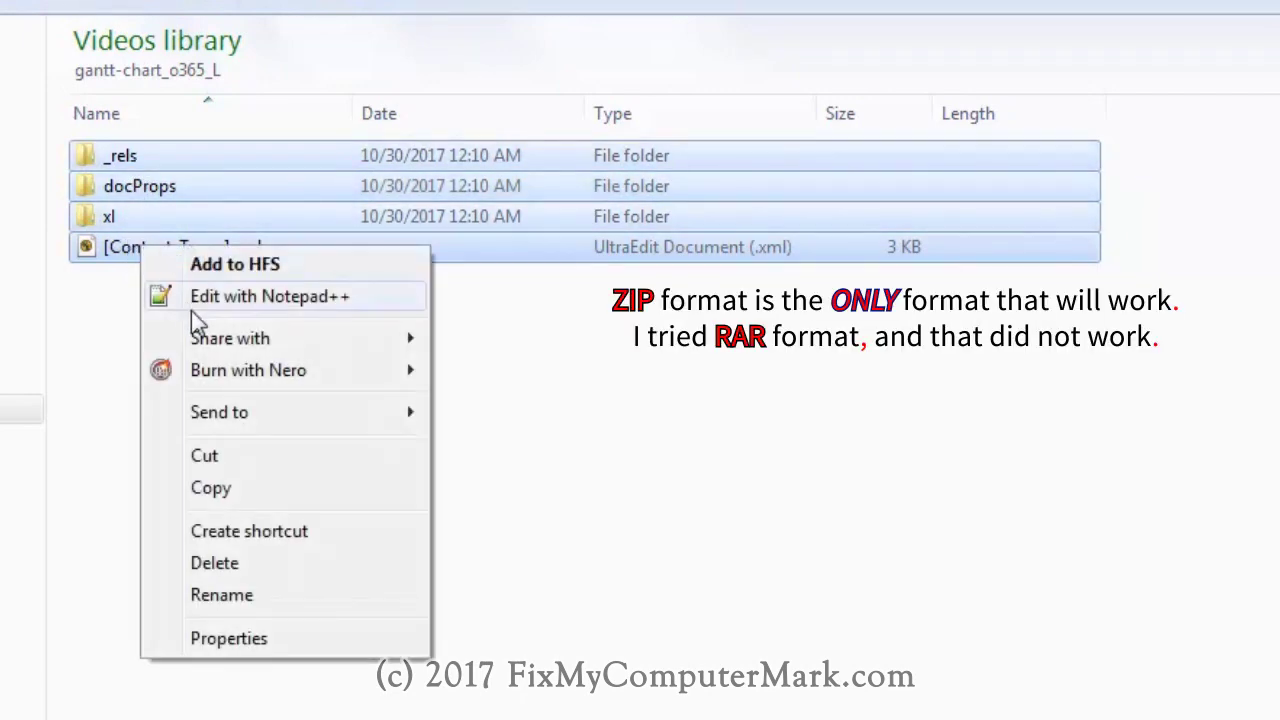
mouse_move(259, 403)
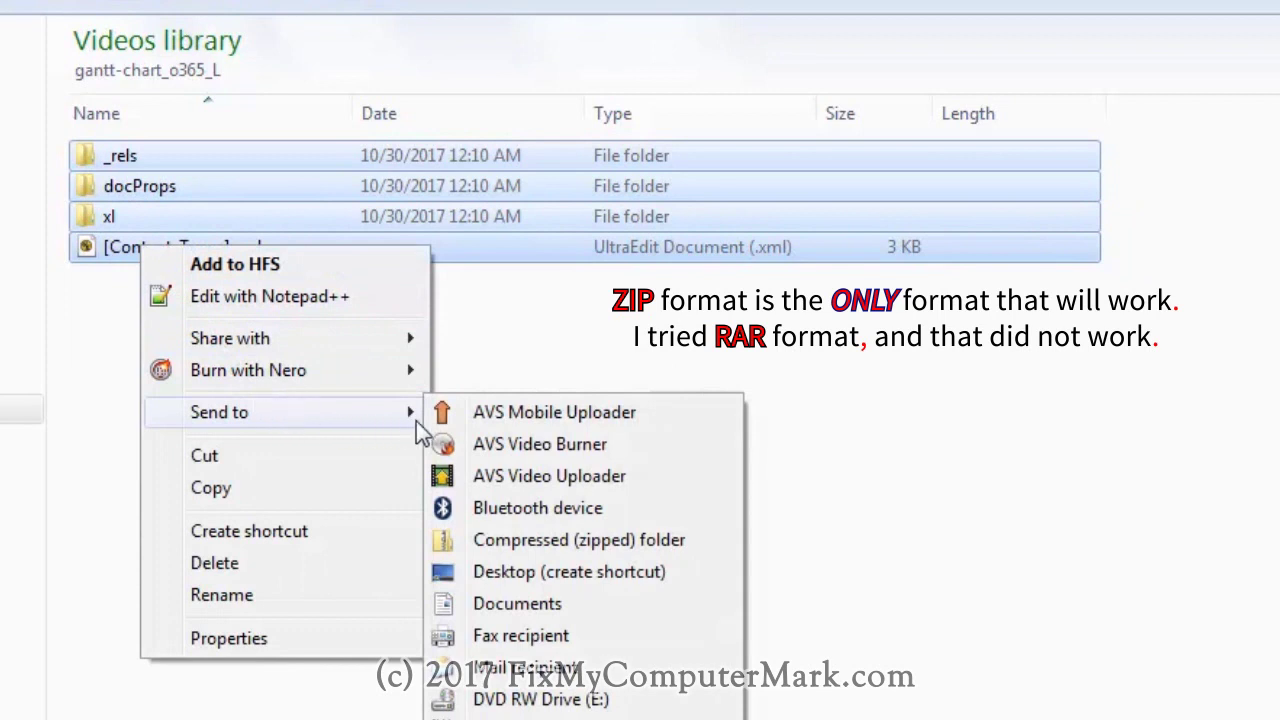
left_click(492, 546)
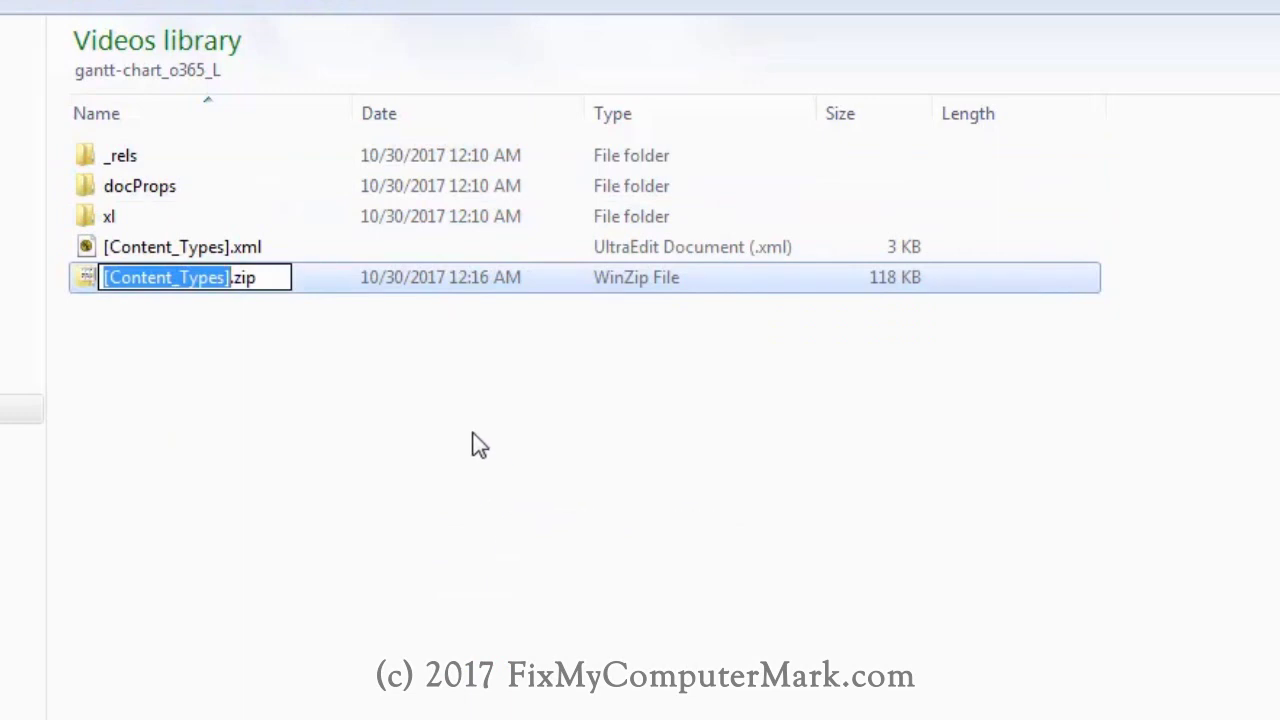
Name the new zip archive gantchart.zip
type("gant")
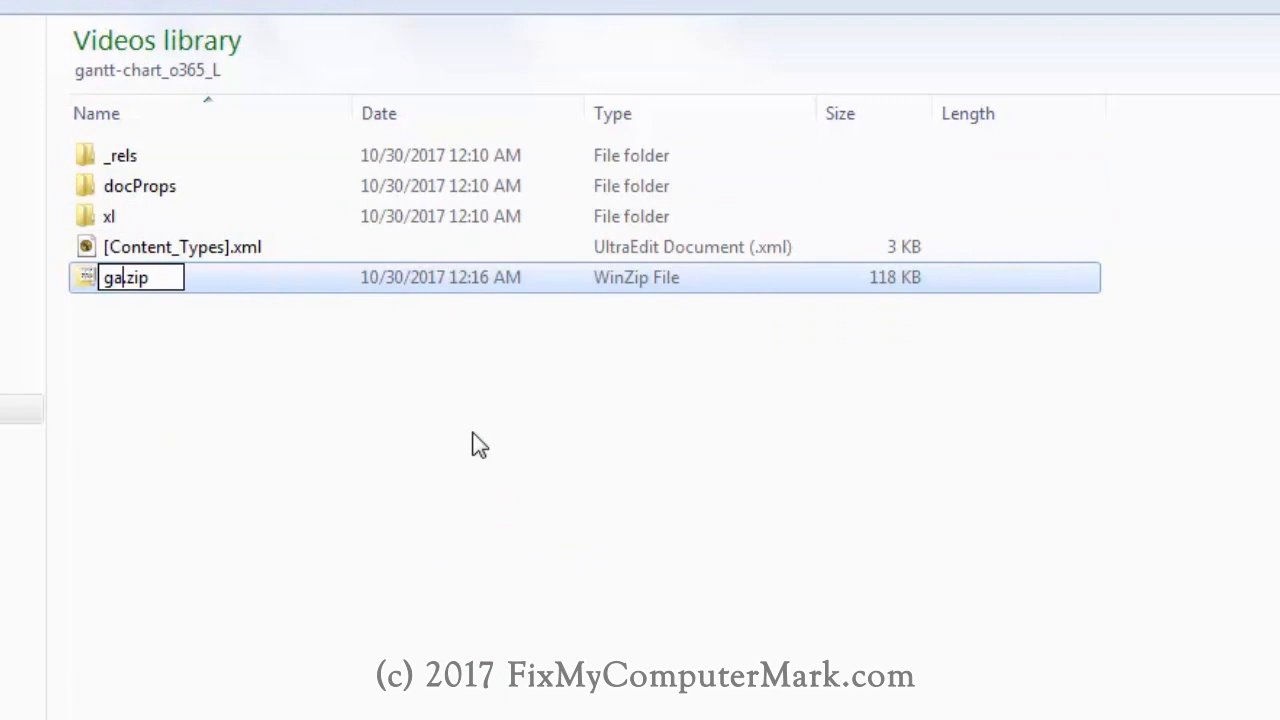
type("chart")
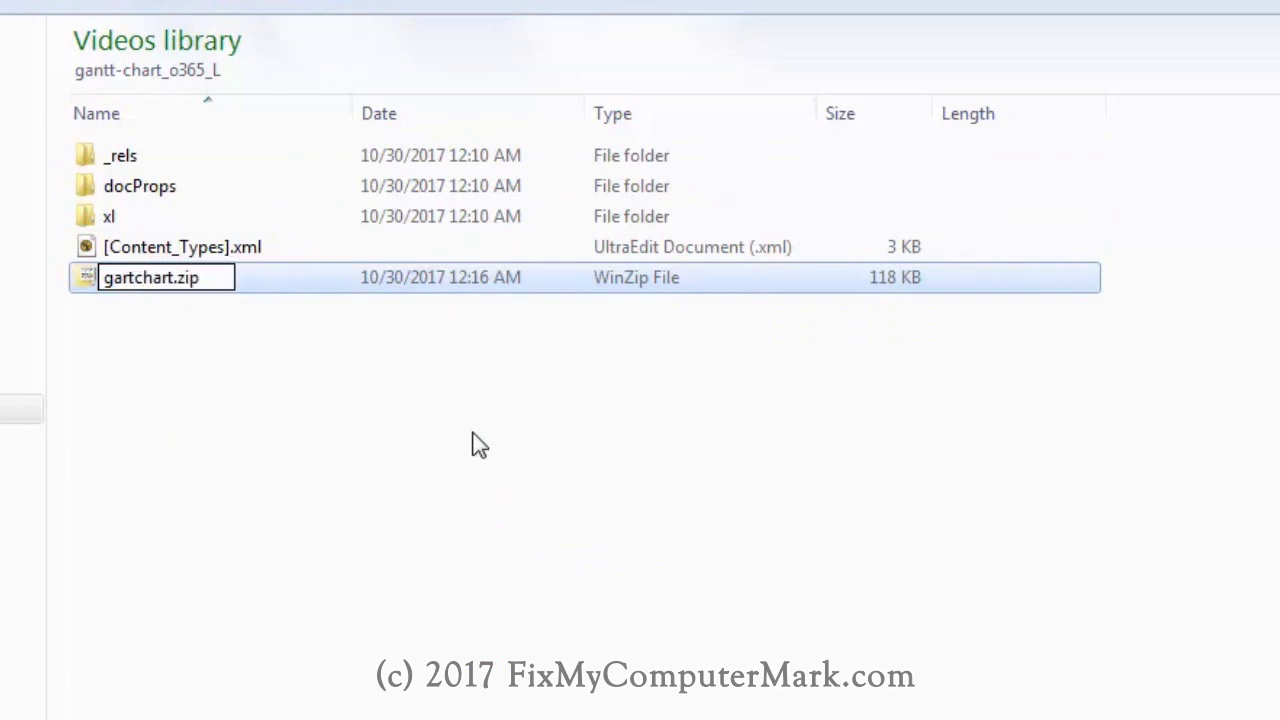
key("Home")
key("Right")
key("Right")
type("n")
key("Delete")
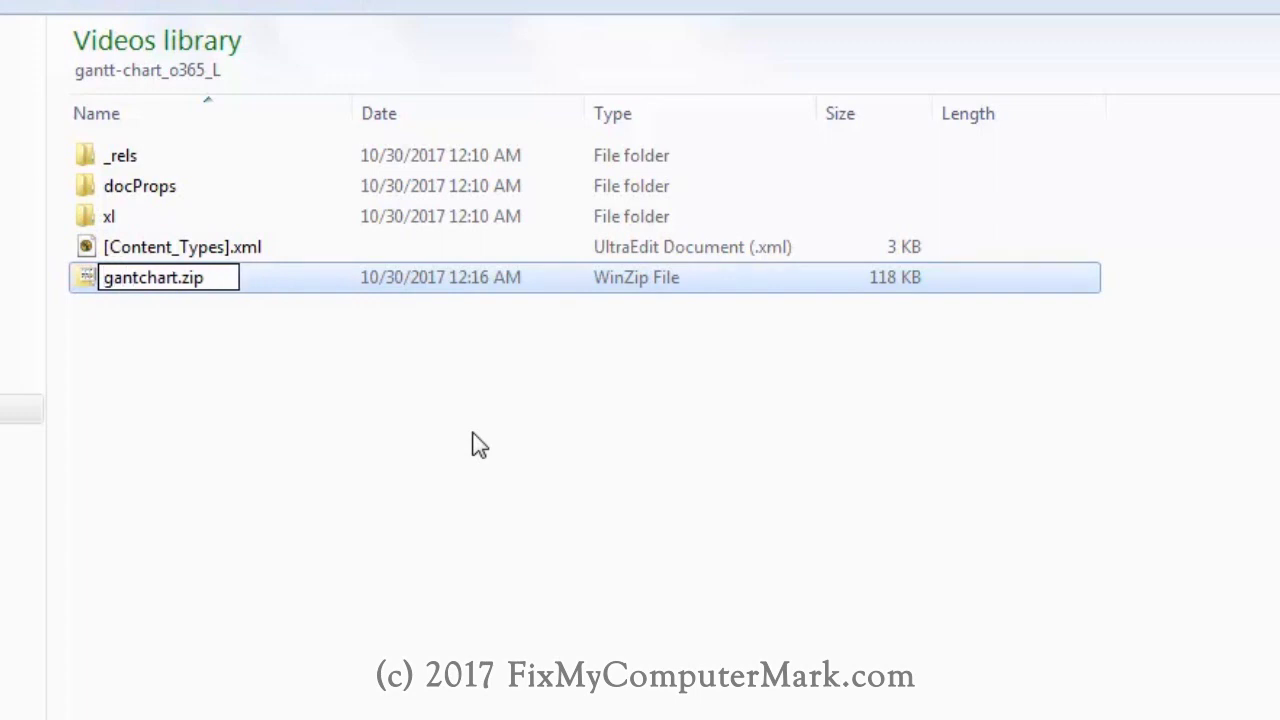
key("Return")
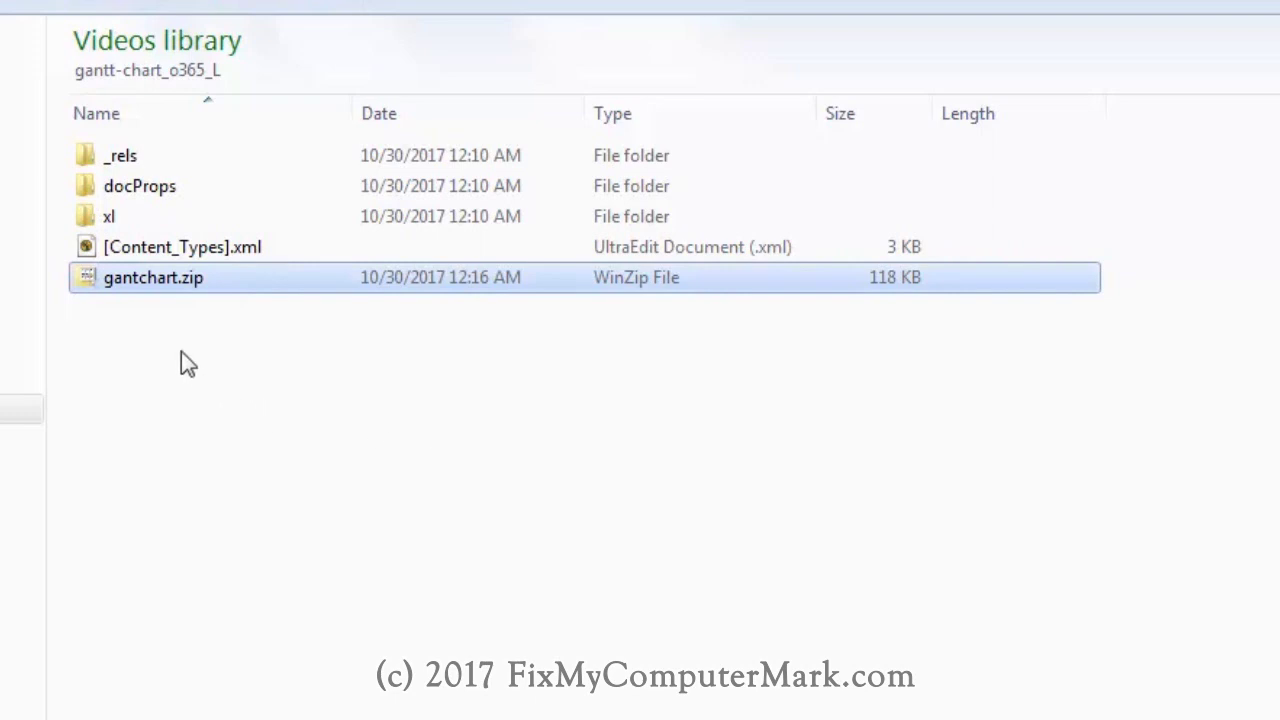
Change the extension of gantchart.zip to .xlsx and accept the extension change
left_click(171, 280)
double_click(189, 278)
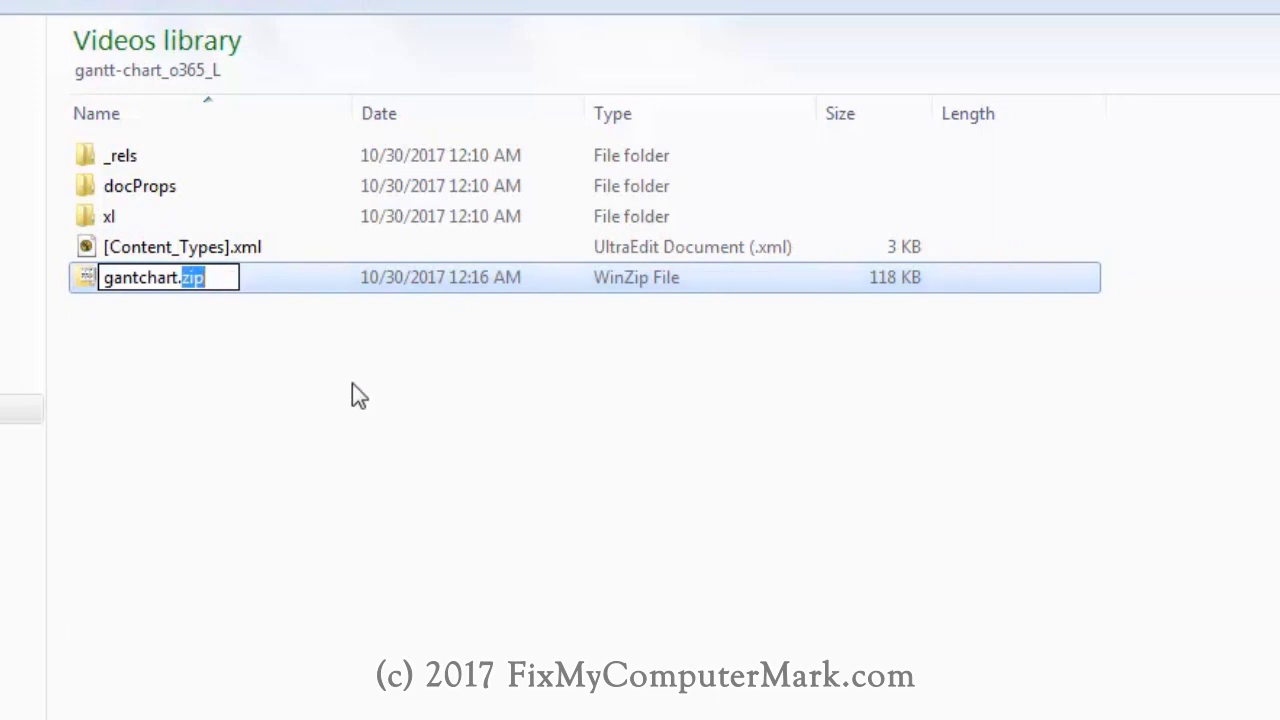
type("xl")
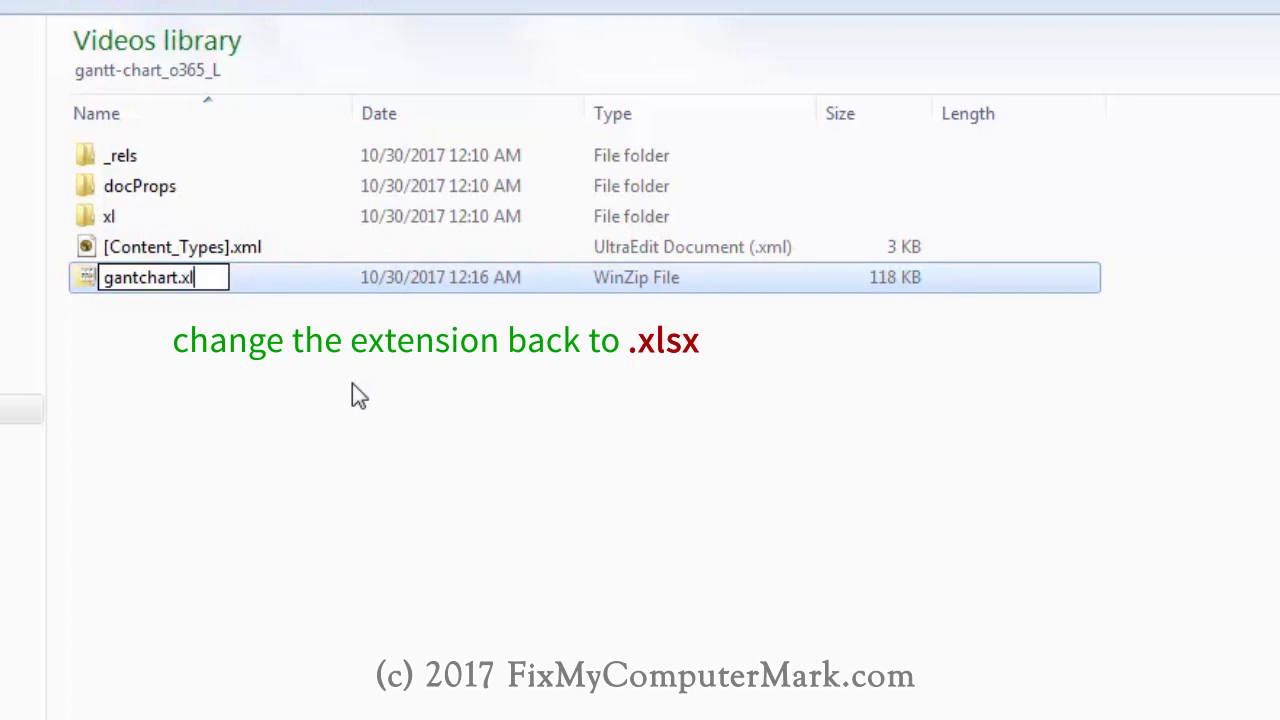
type("sx")
key("Return")
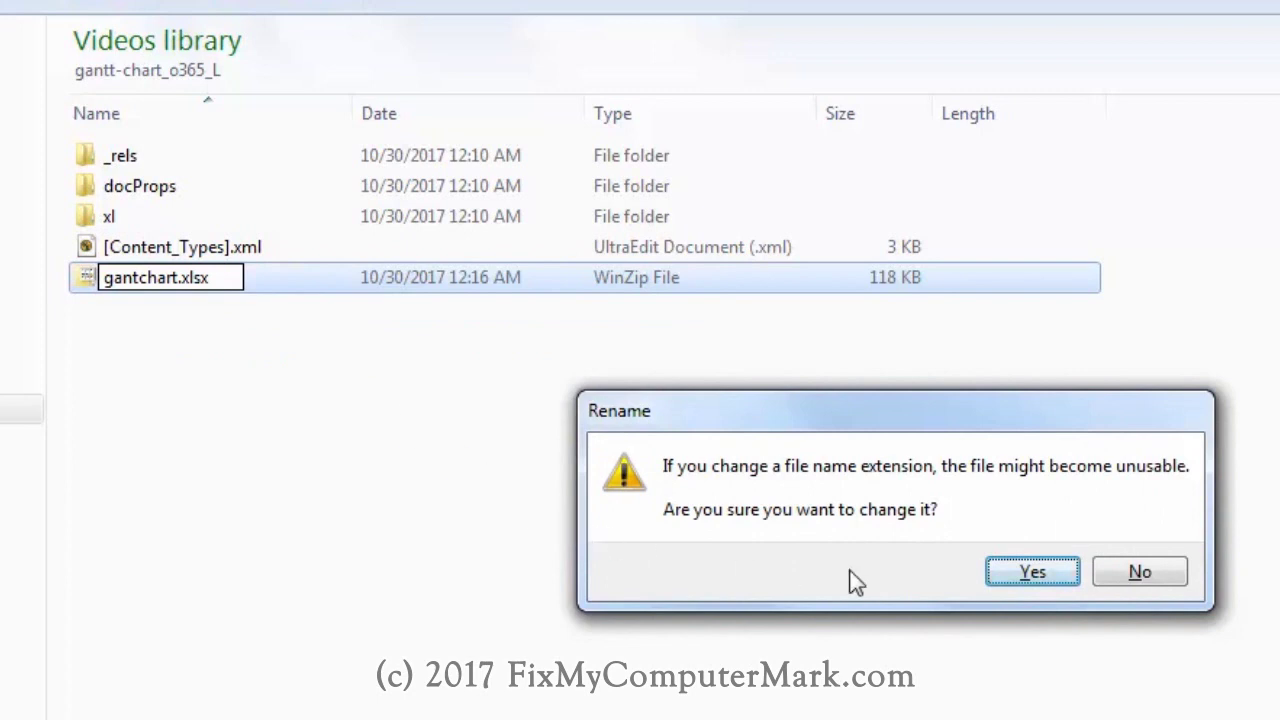
left_click(1009, 573)
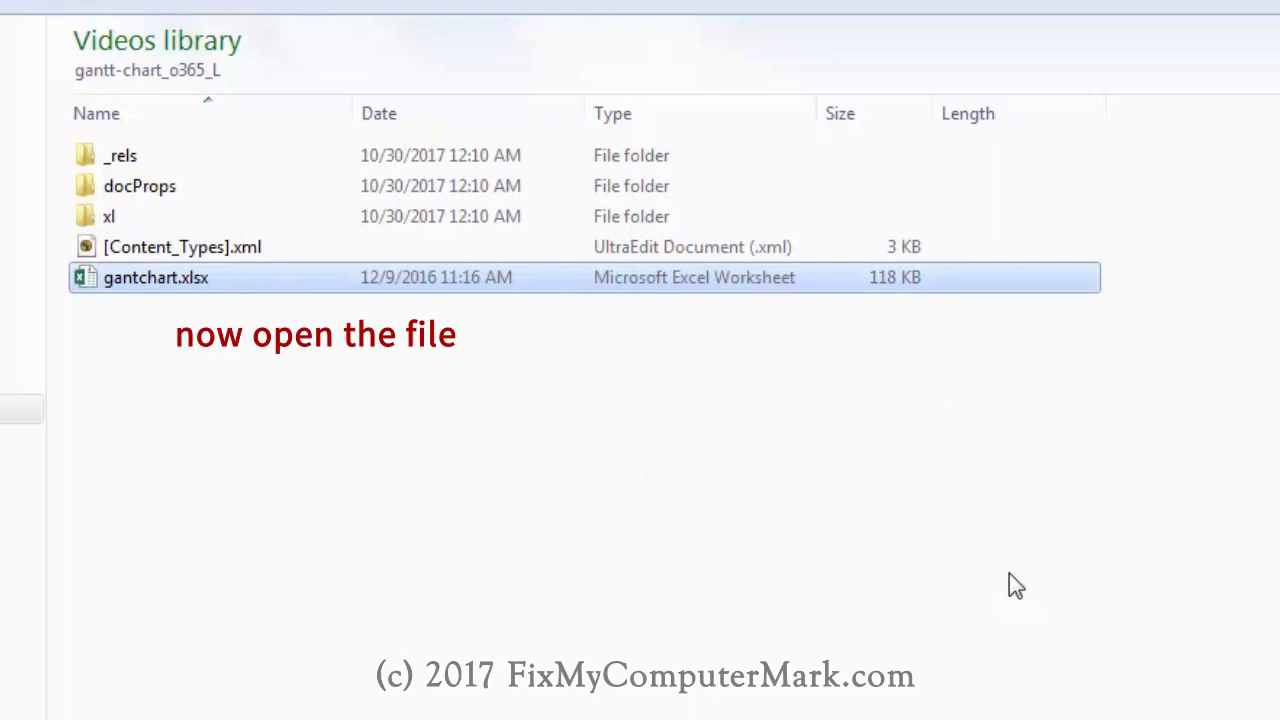
Open the rebuilt gantchart.xlsx workbook in Excel
double_click(165, 281)
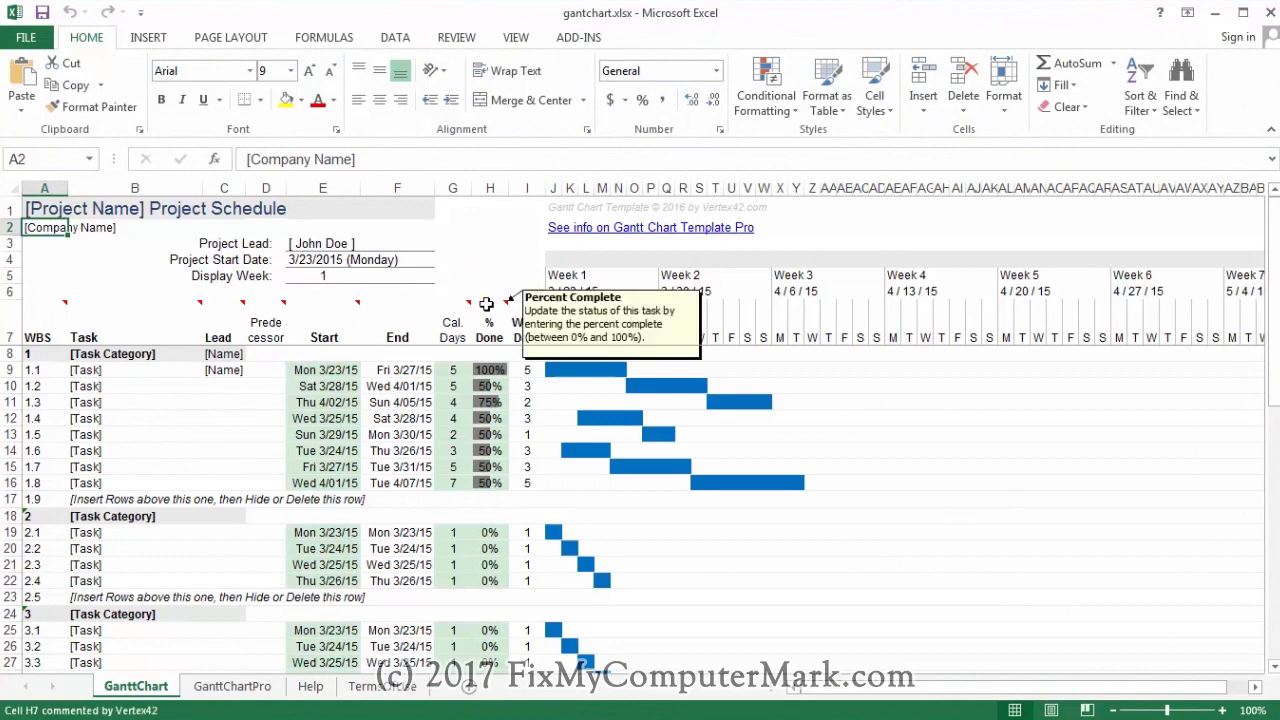
key("Scroll_Lock")
key("Scroll_Lock")
key("Scroll_Lock")
Check the Protect Sheet and Protect Workbook settings of the GanttChart sheet, dismissing both dialogs without applying protection
left_click(455, 38)
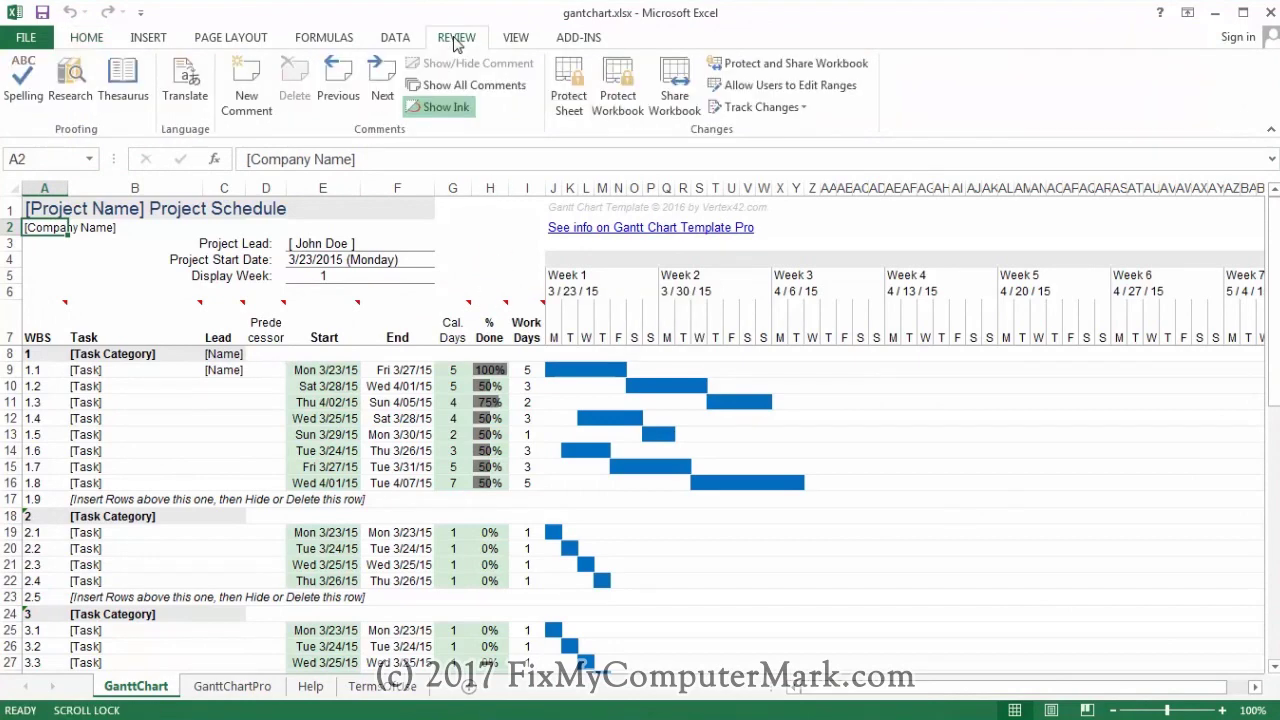
key("Scroll_Lock")
key("Scroll_Lock")
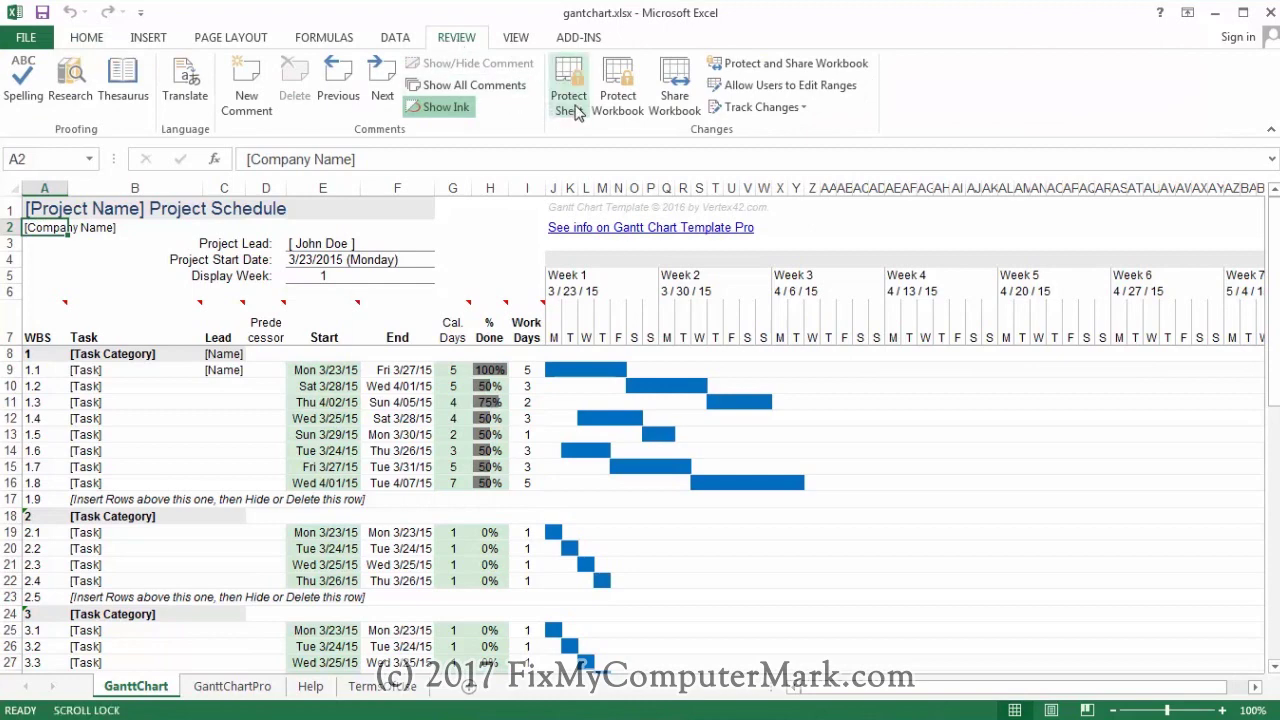
left_click(568, 100)
key("Scroll_Lock")
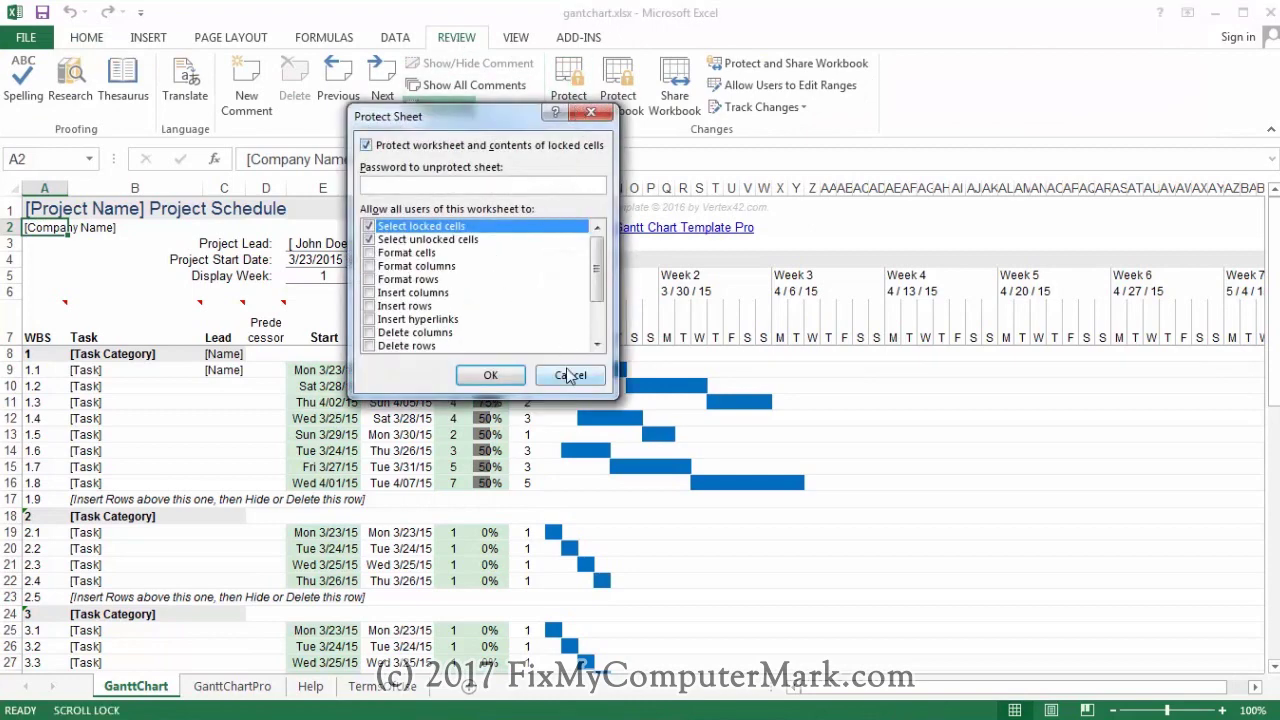
left_click(570, 375)
key("Scroll_Lock")
key("Scroll_Lock")
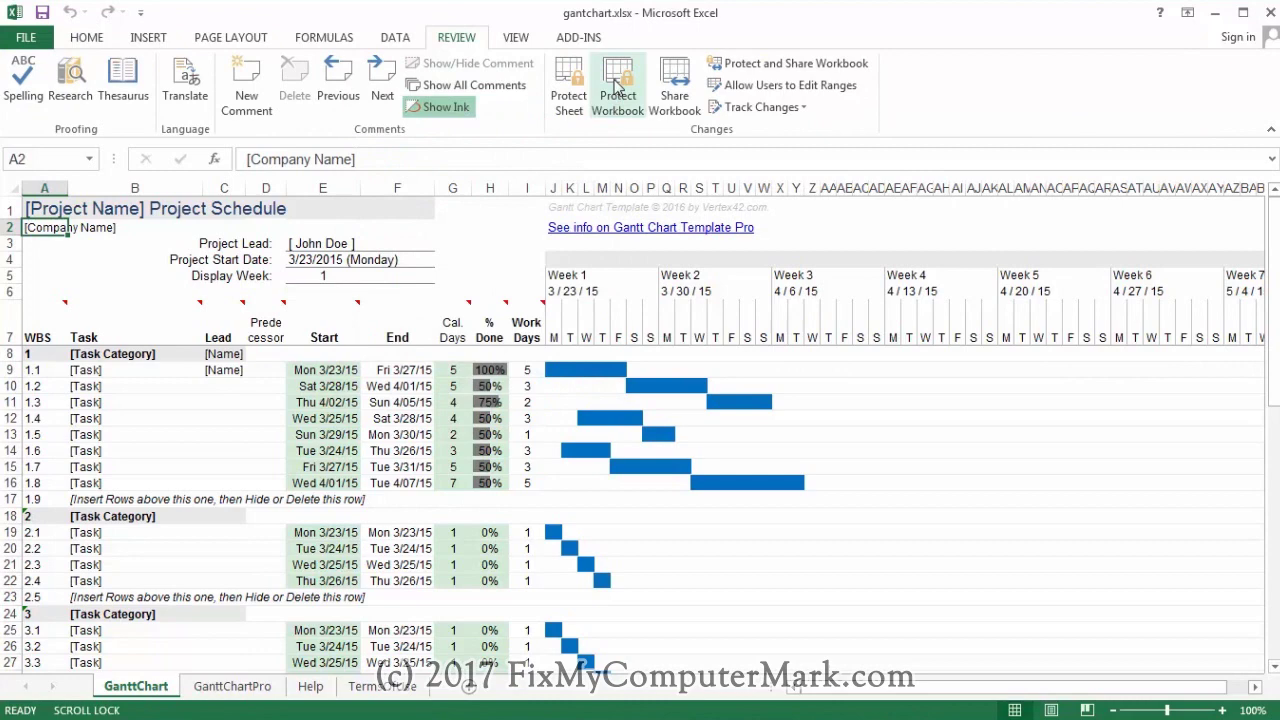
key("Scroll_Lock")
left_click(617, 88)
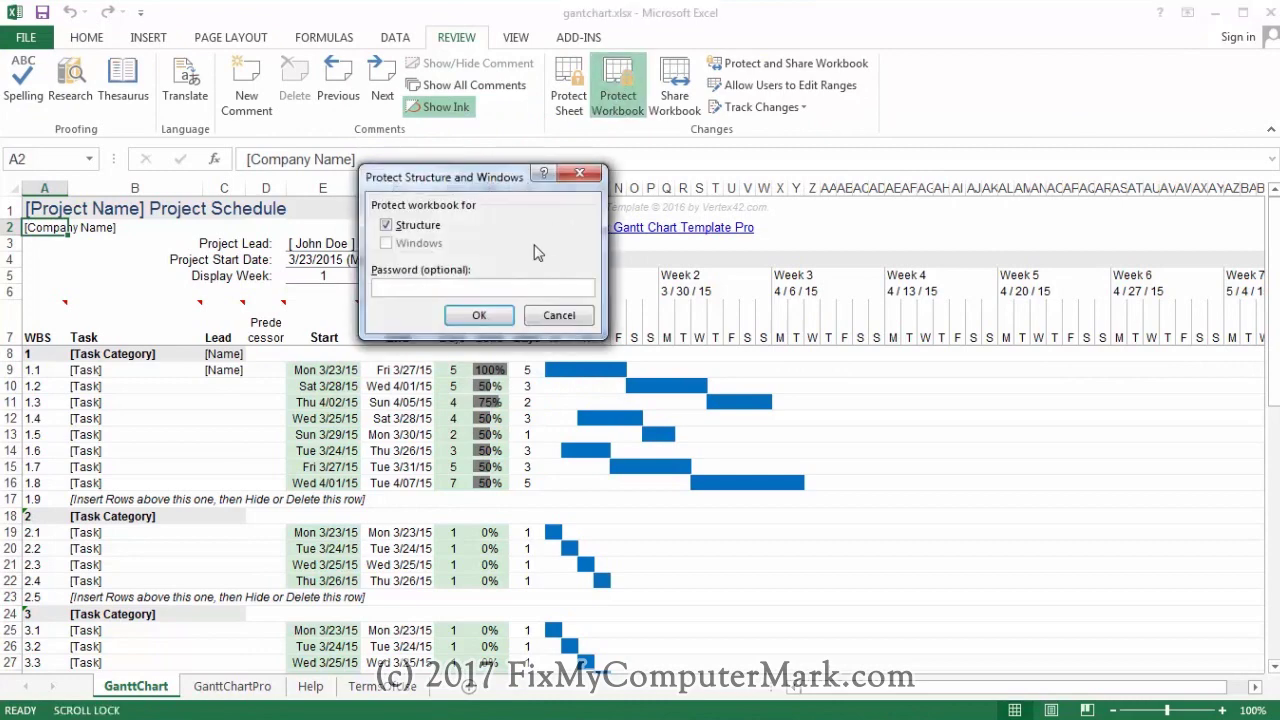
left_click(557, 316)
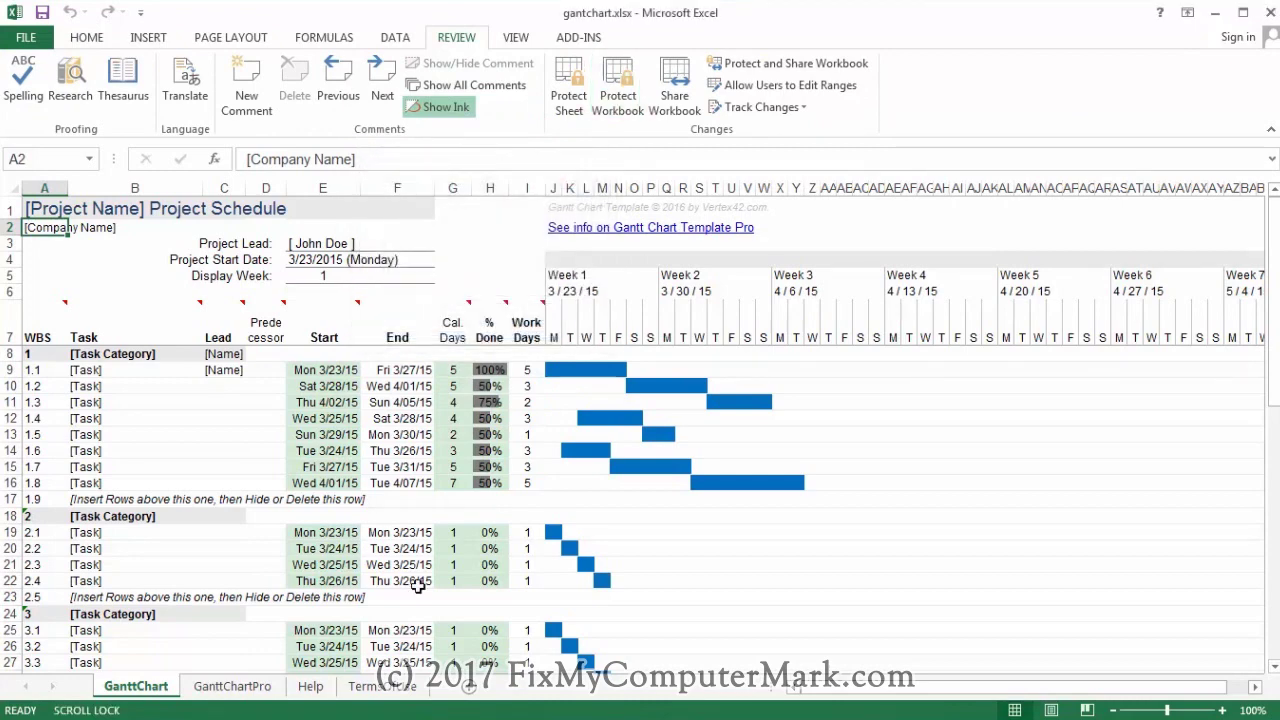
Delete the Vertex42 logo picture from the header of the TermsOfUse sheet
left_click(386, 688)
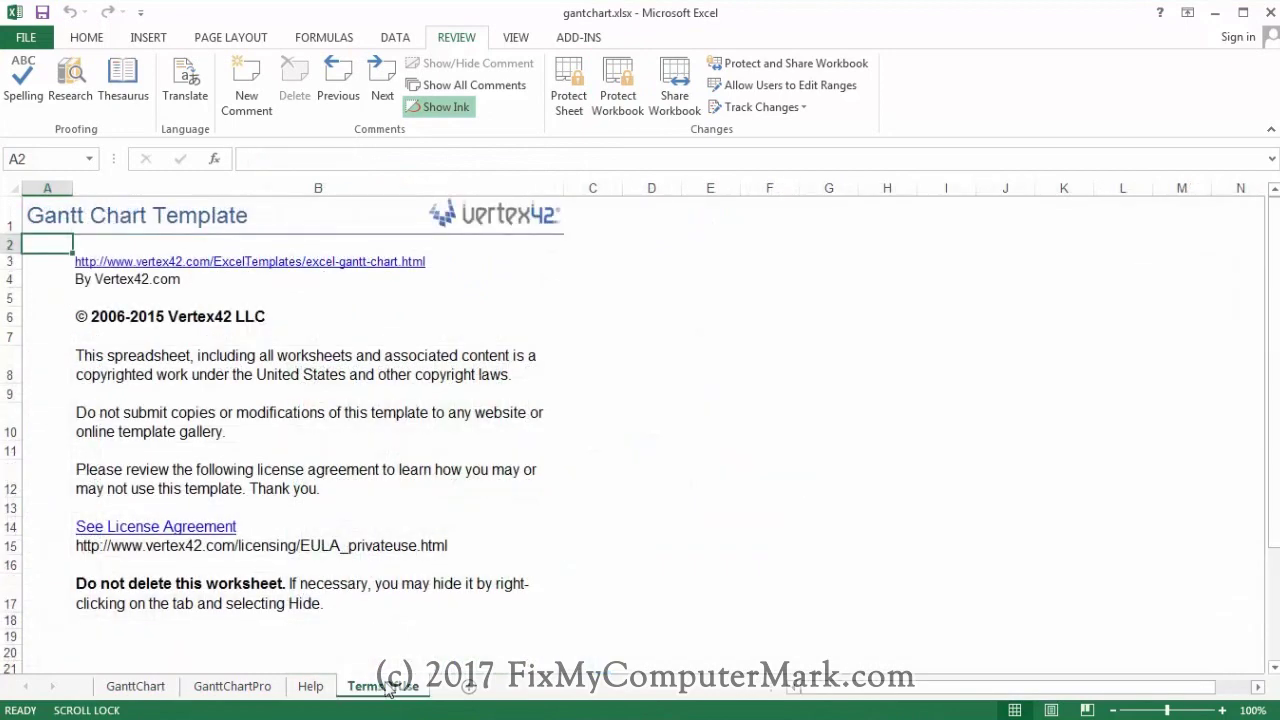
right_click(388, 690)
left_click(353, 621)
left_click(487, 219)
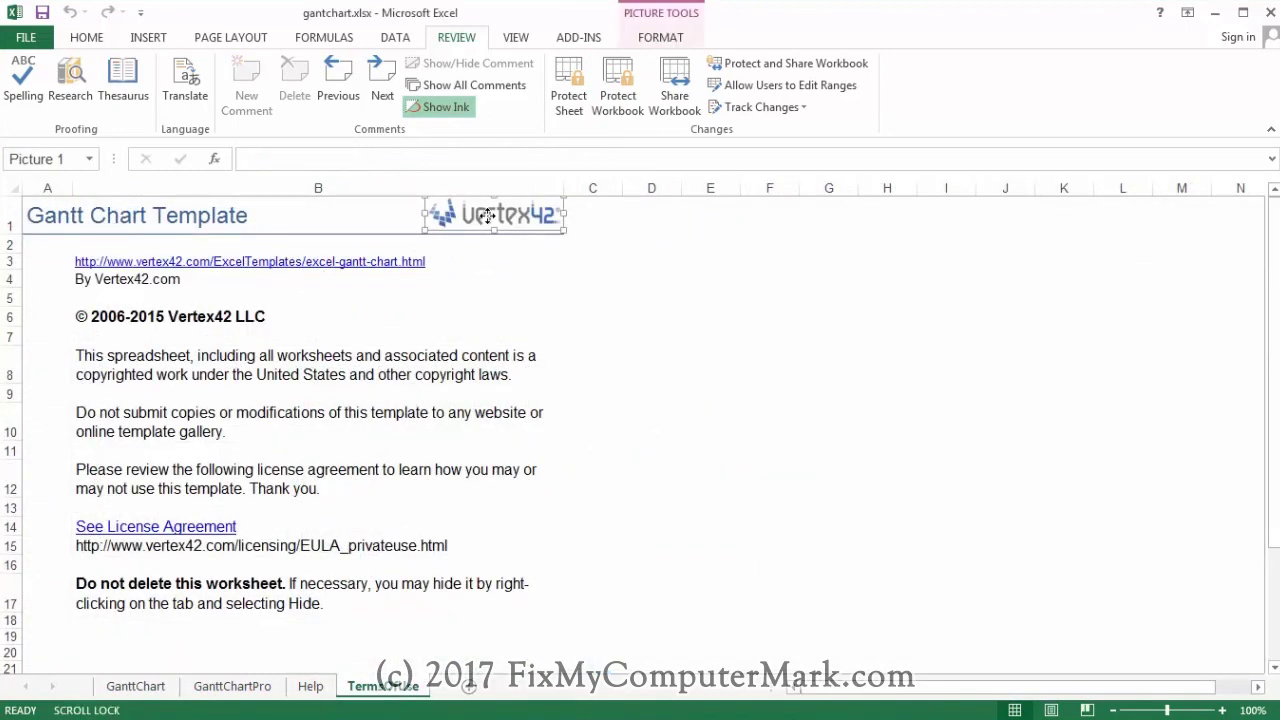
key("Delete")
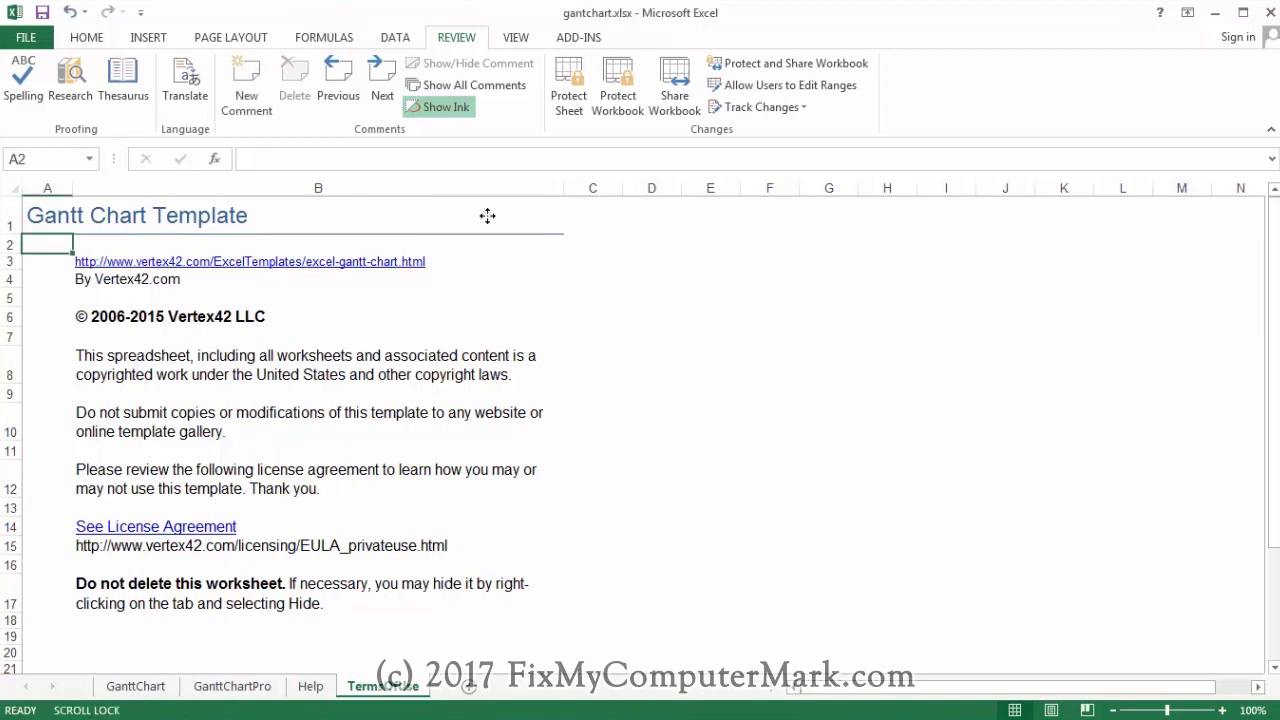
Clear the copyright line in cell B6 and the license URL in cell B15 of the TermsOfUse sheet
left_click(130, 320)
key("Delete")
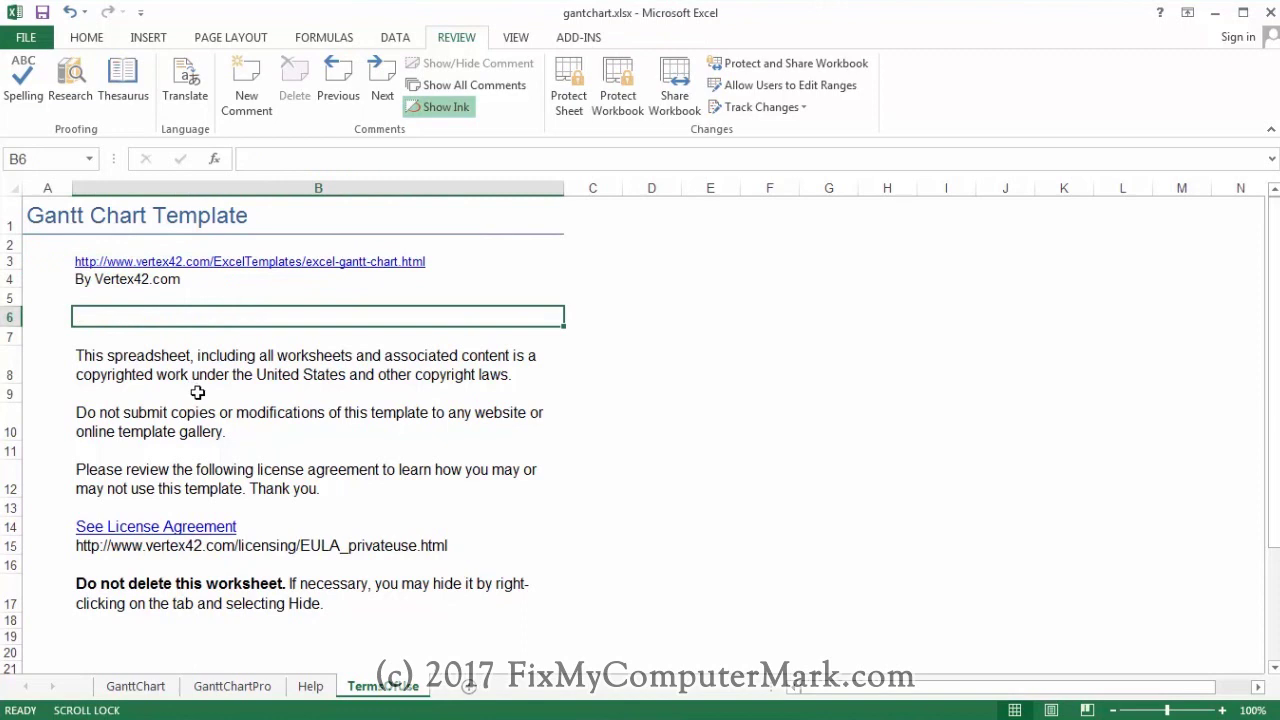
left_click(331, 544)
key("Delete")
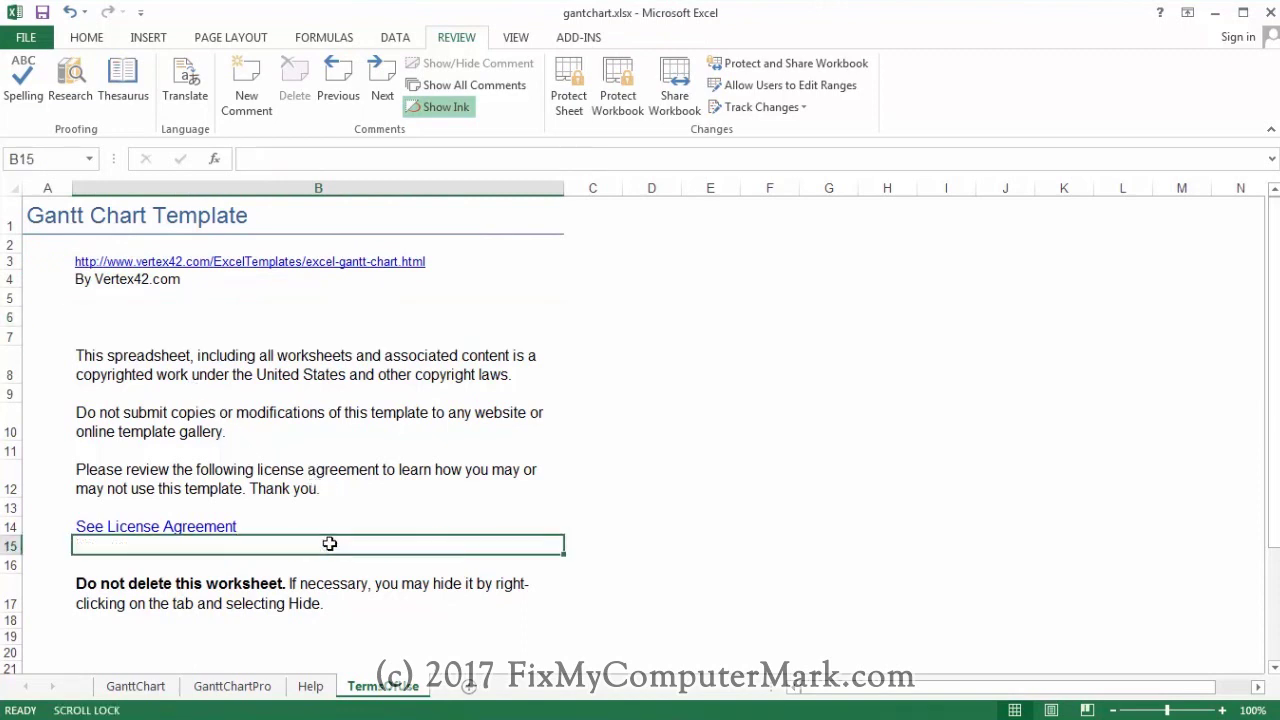
left_click(324, 561)
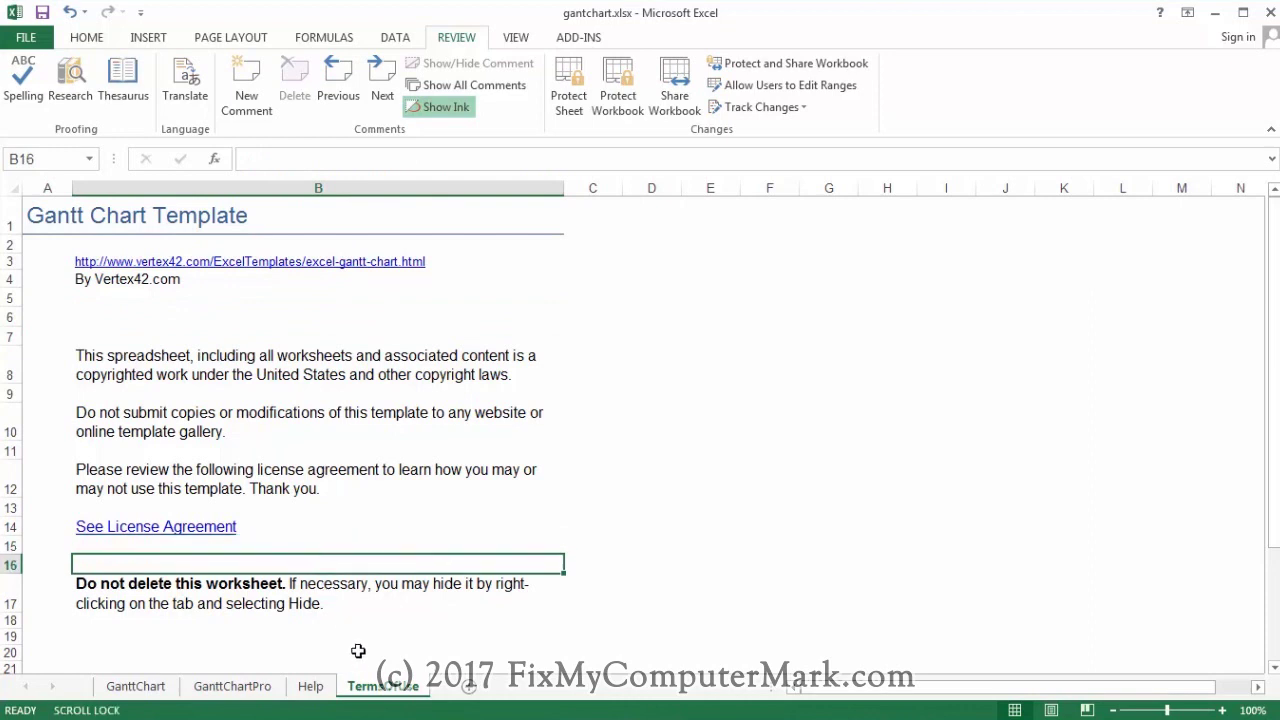
Delete the TermsOfUse worksheet from the workbook
key("Scroll_Lock")
right_click(373, 693)
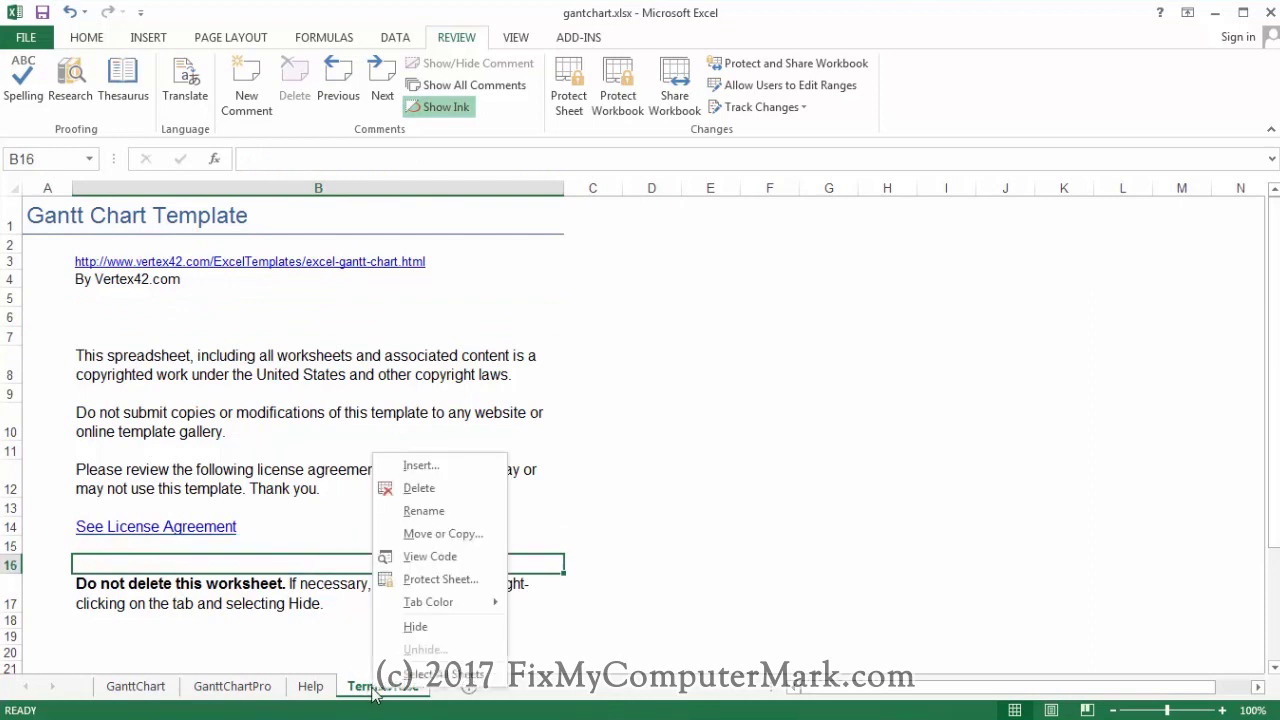
left_click(418, 491)
left_click(572, 426)
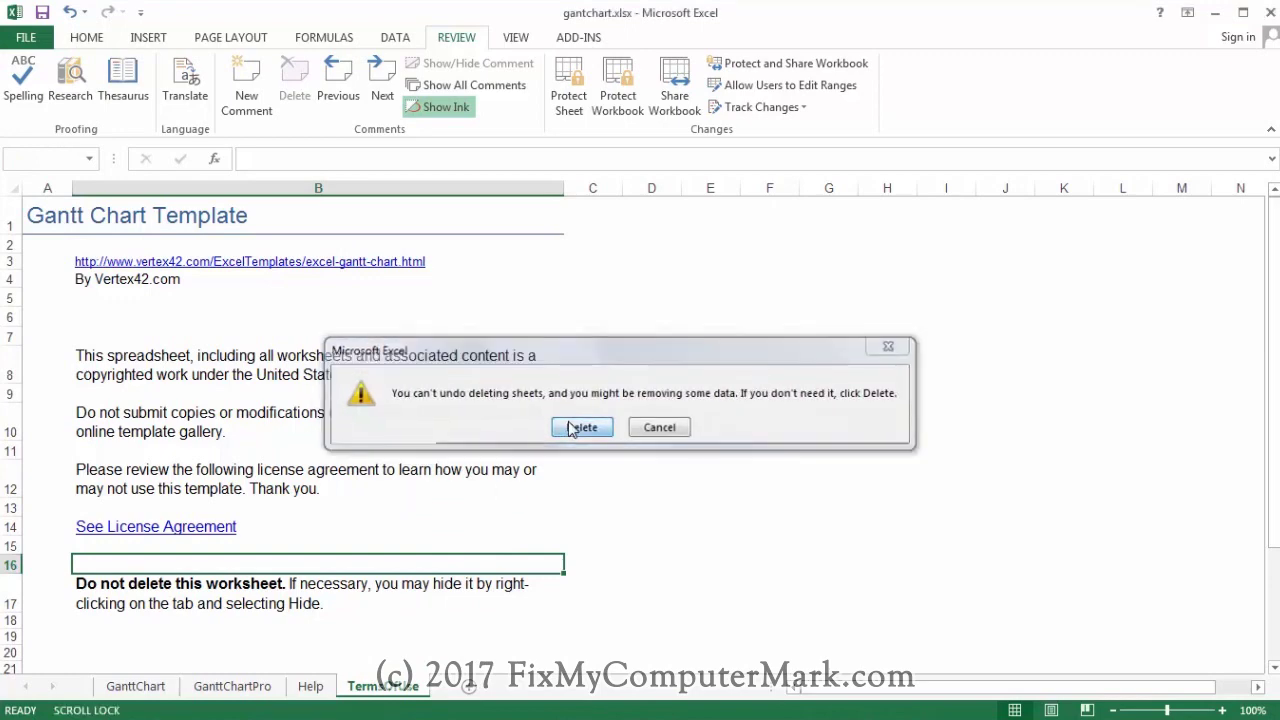
Delete the Vertex42 logo picture from the Help sheet's header and clear the version line in cell A2
left_click(366, 471)
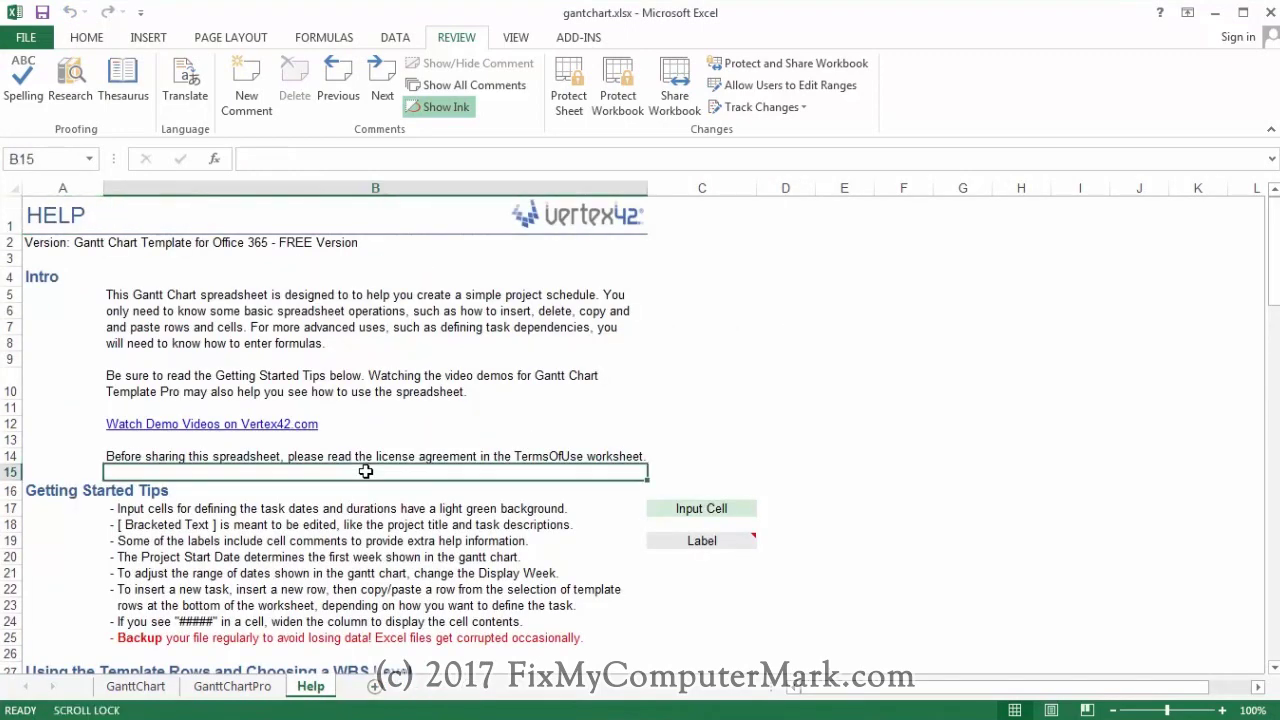
left_click(575, 215)
key("Delete")
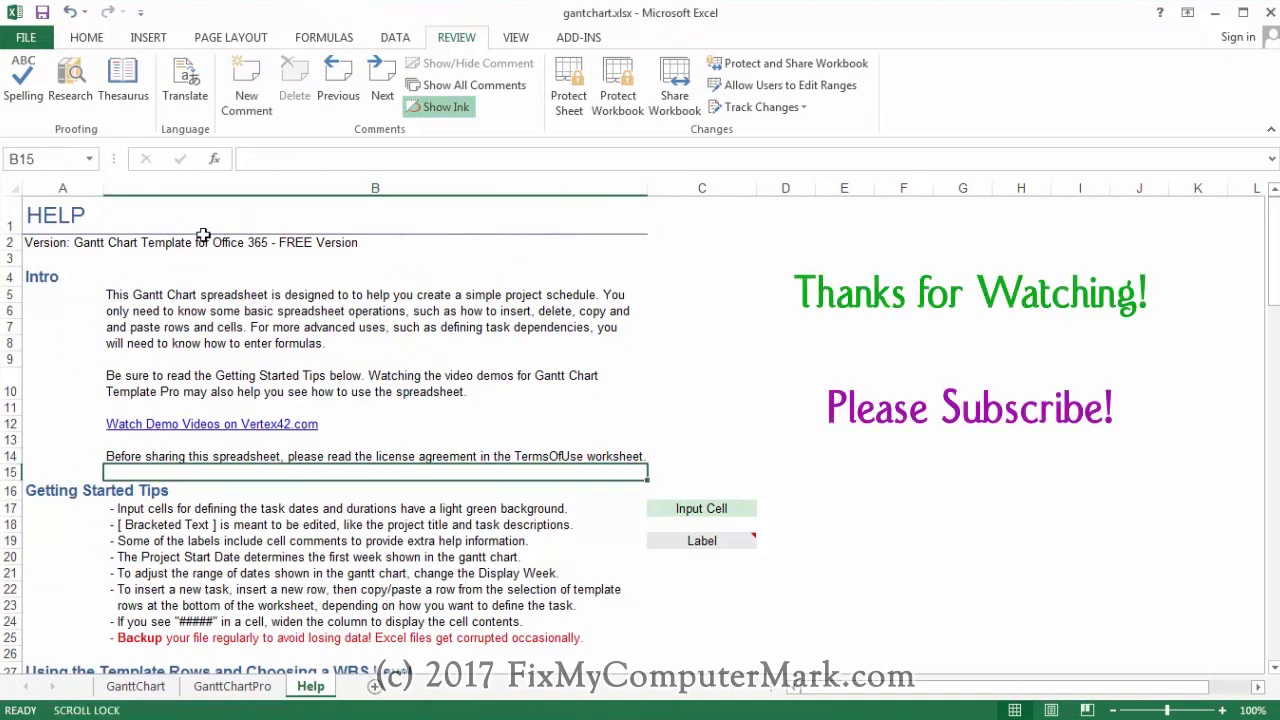
left_click(45, 243)
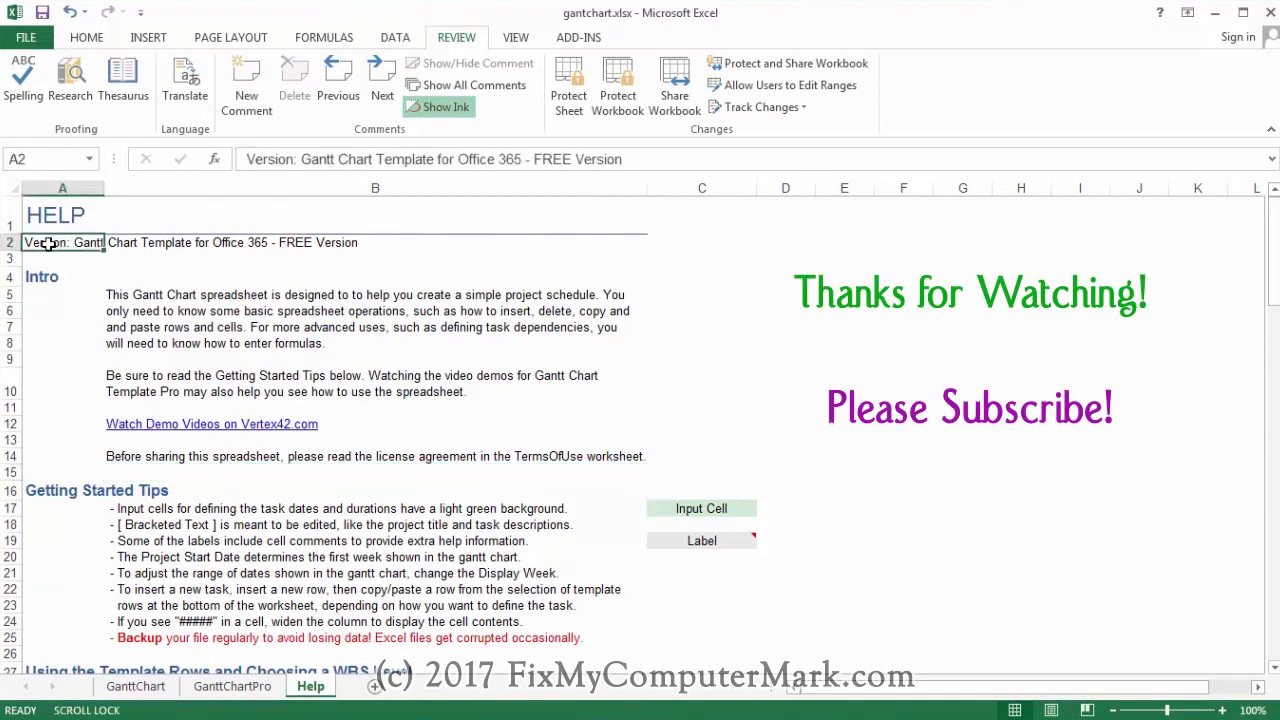
left_click(288, 292)
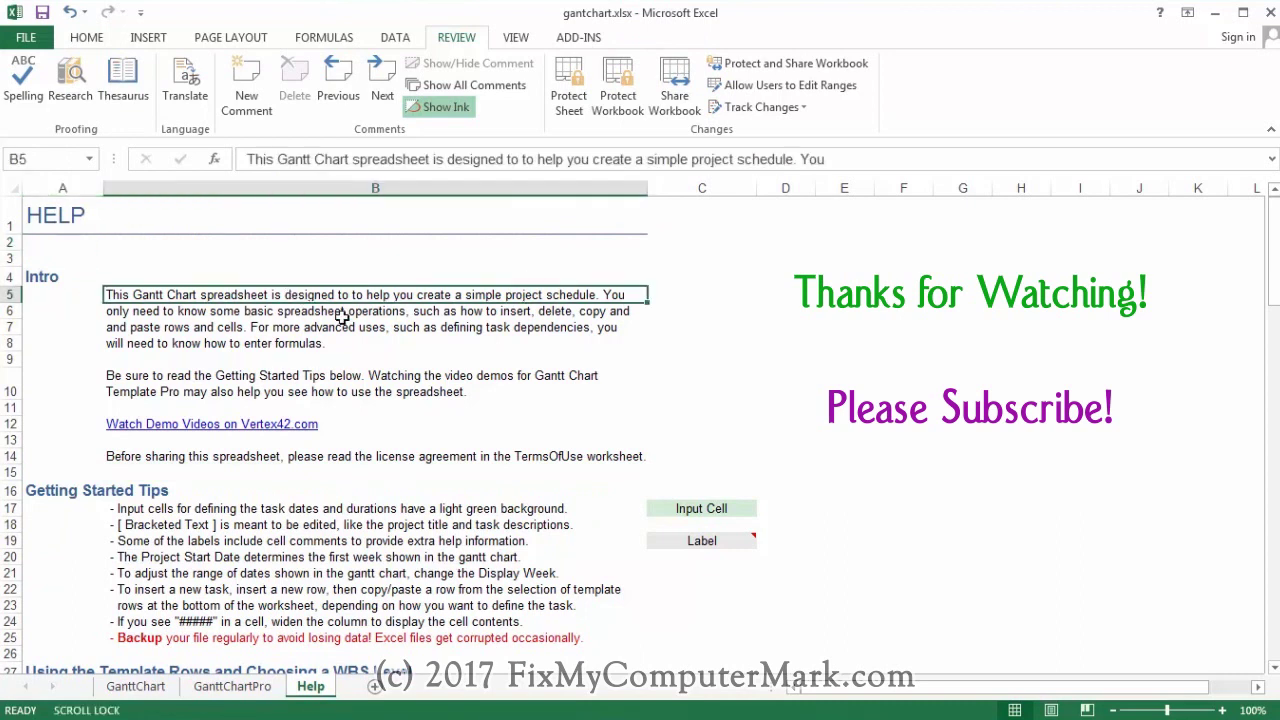
Clear the demo videos link in cell B12 of the Help sheet
right_click(135, 427)
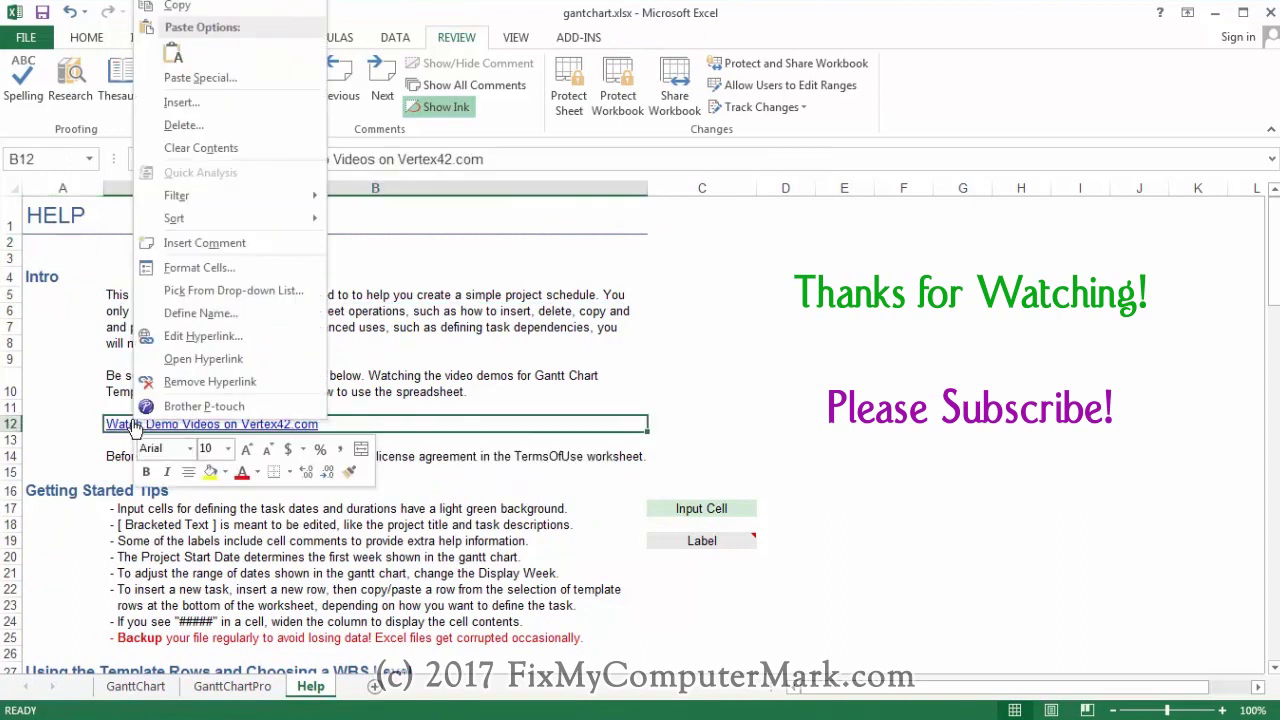
left_click(178, 6)
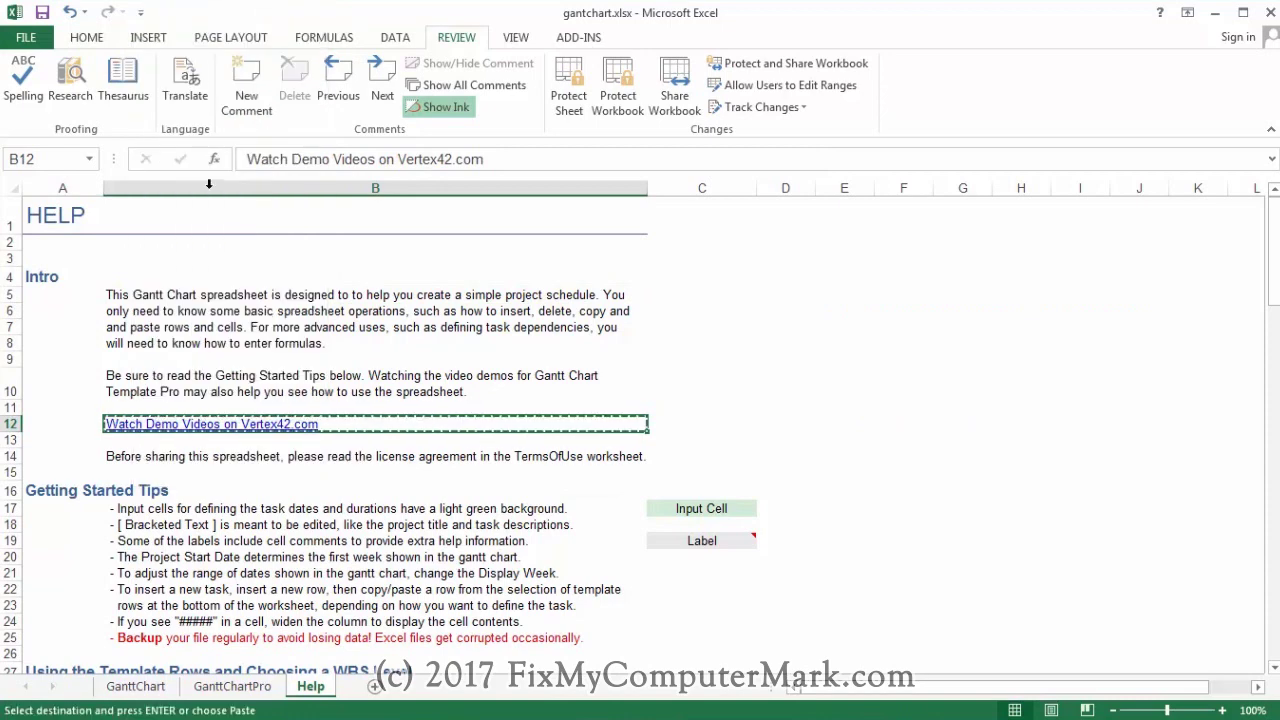
key("Delete")
left_click(215, 442)
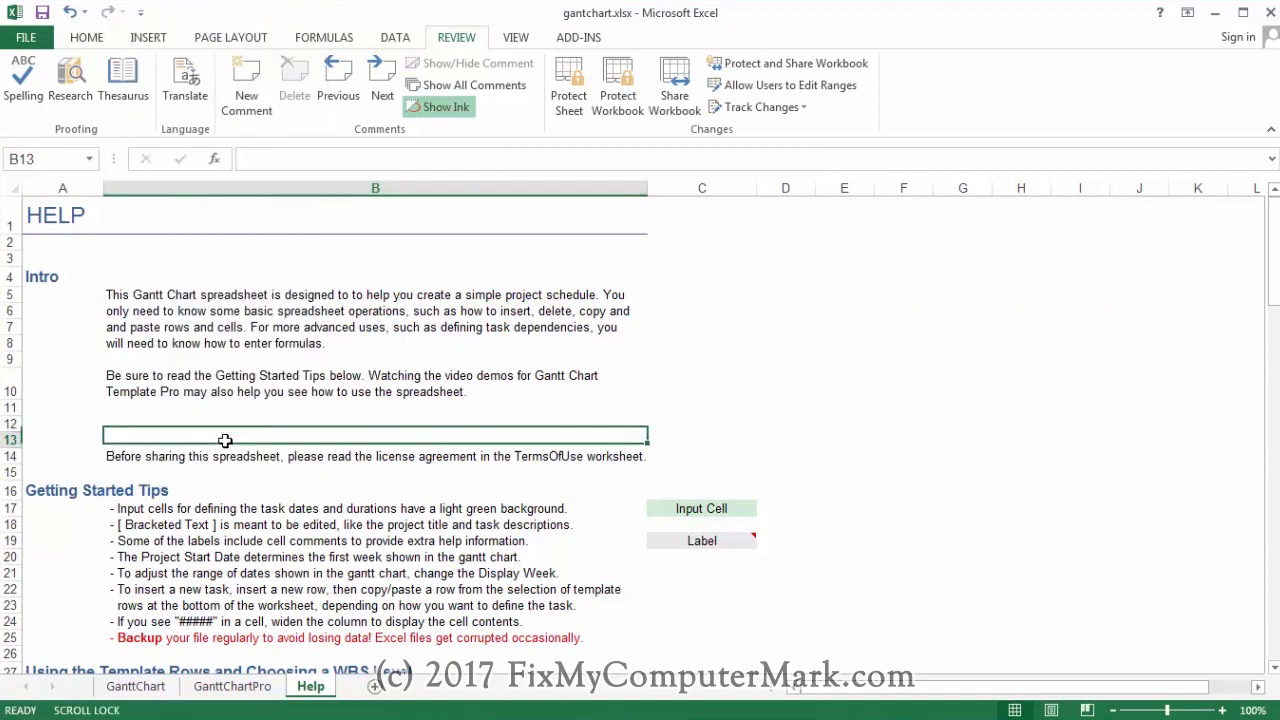
Clear the Vertex42 copyright line in cell A101 at the end of the Help sheet
scroll(224, 440, "down", 1)
scroll(225, 440, "down", 13)
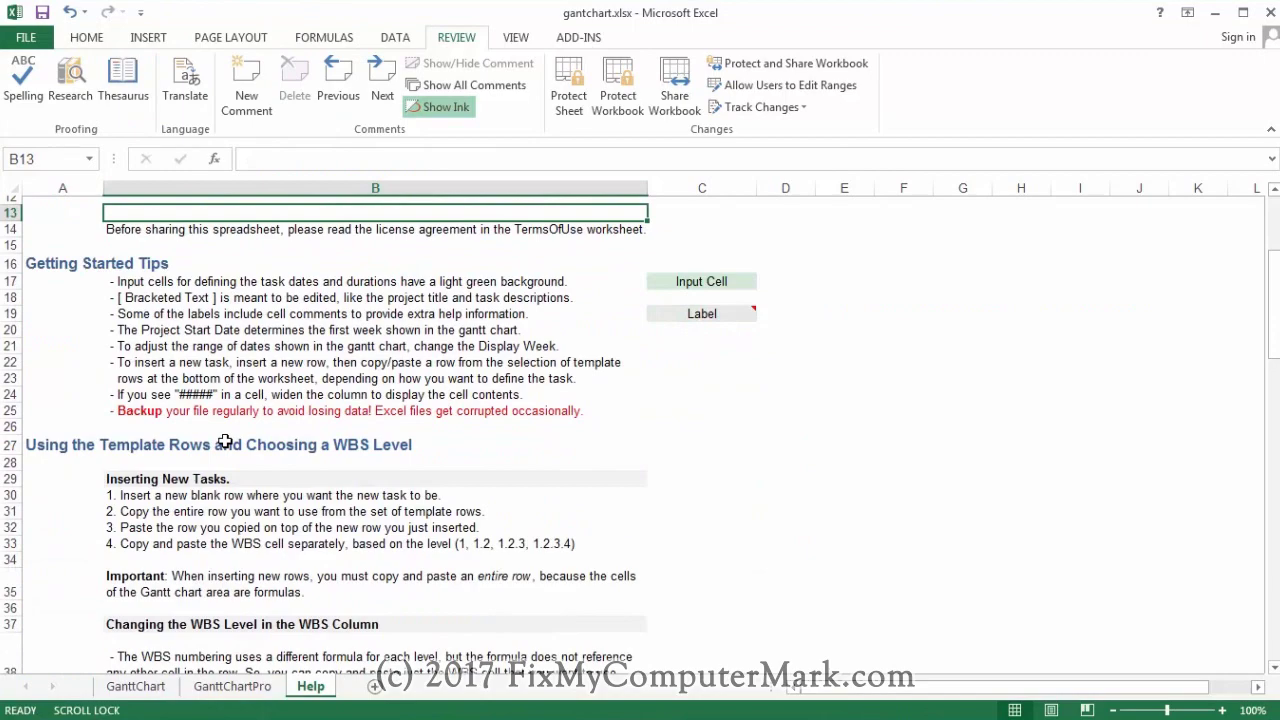
scroll(225, 442, "down", 15)
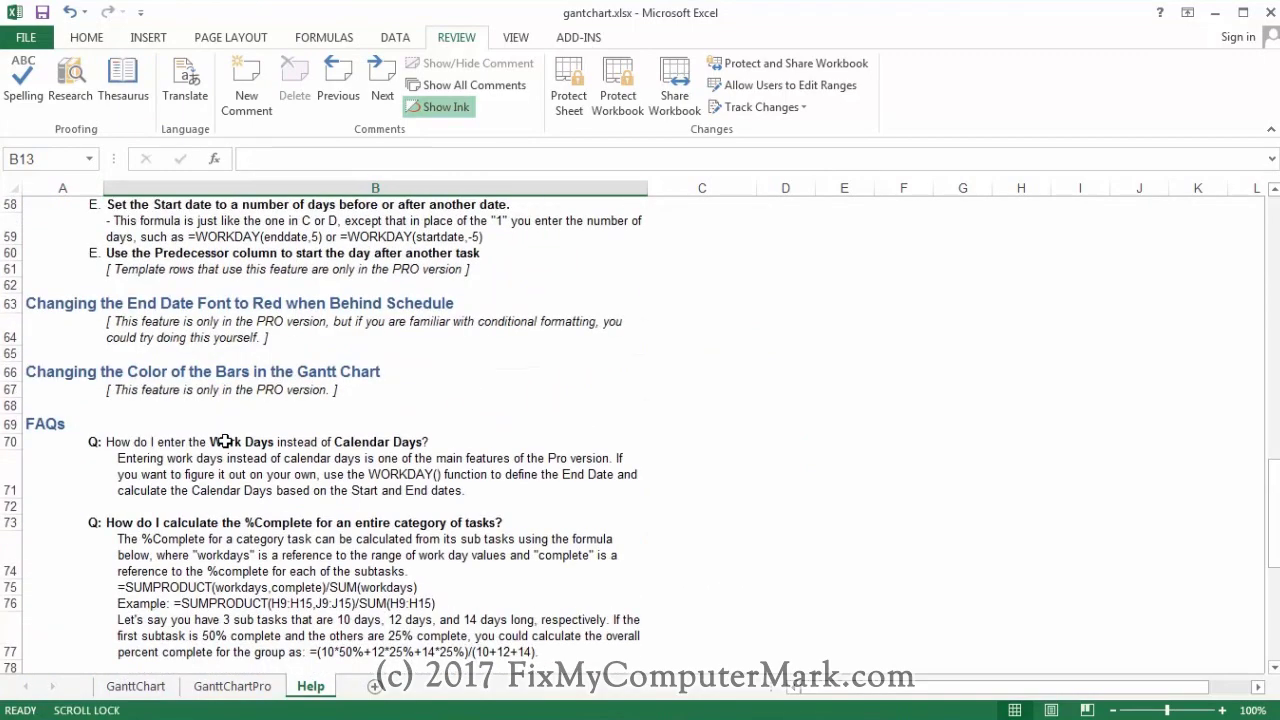
key("Scroll_Lock")
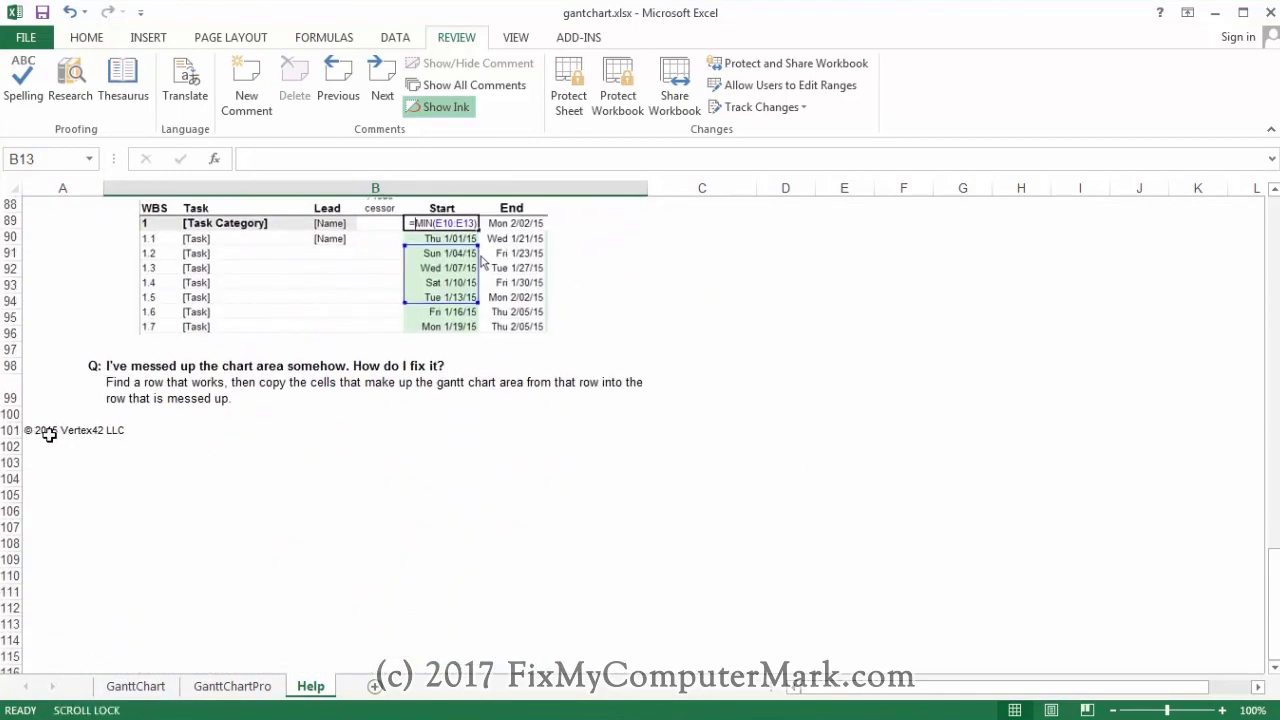
left_click(47, 430)
key("Delete")
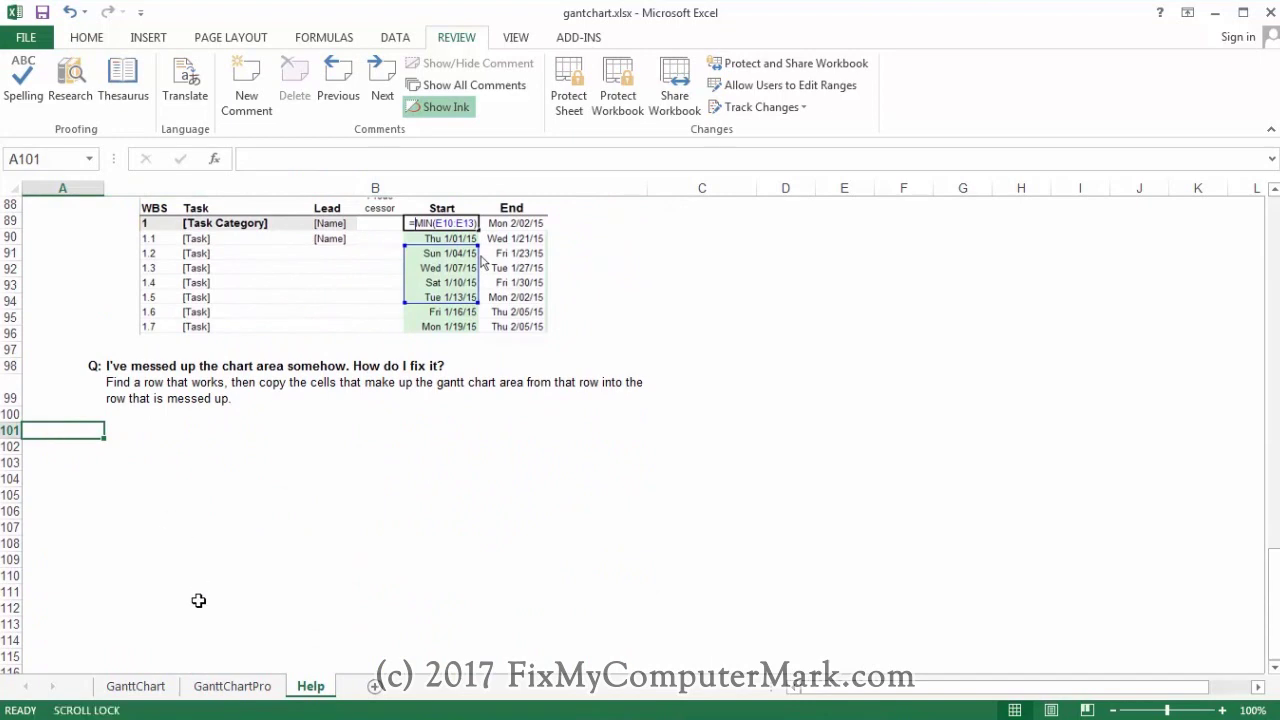
Delete the Vertex42 logo picture from the header of the GanttChartPro sheet
left_click(230, 687)
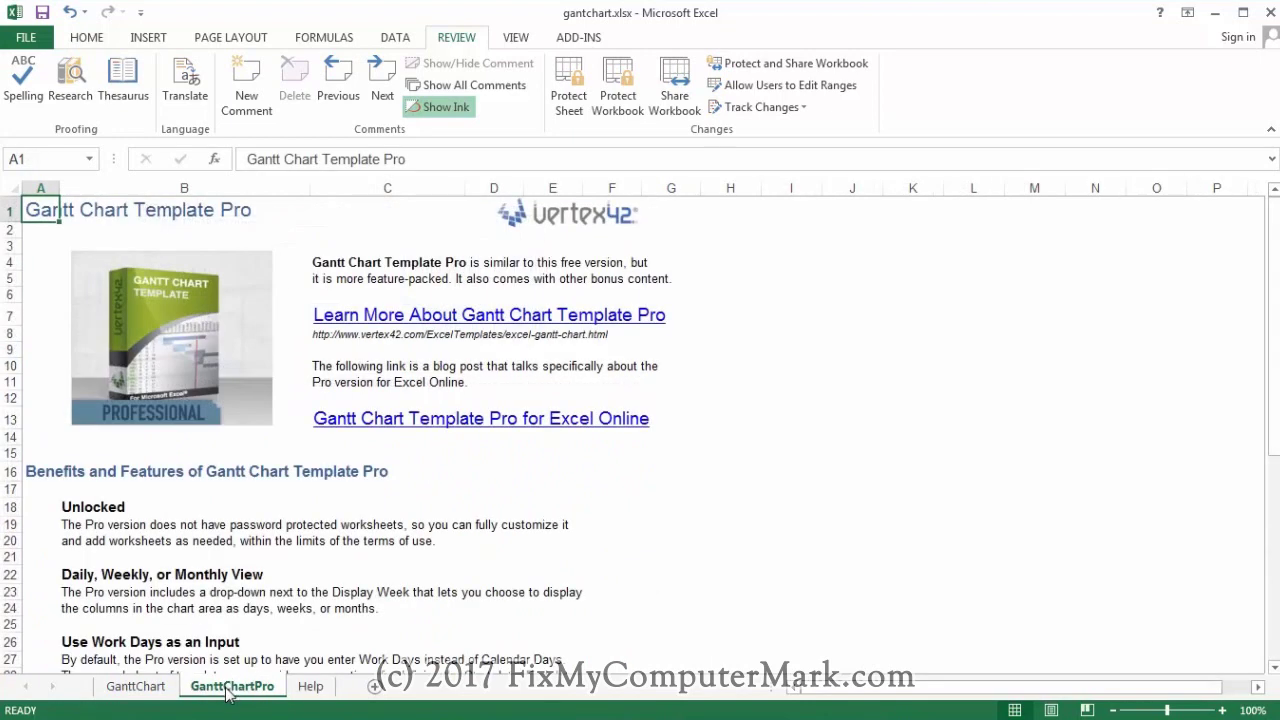
left_click(324, 443)
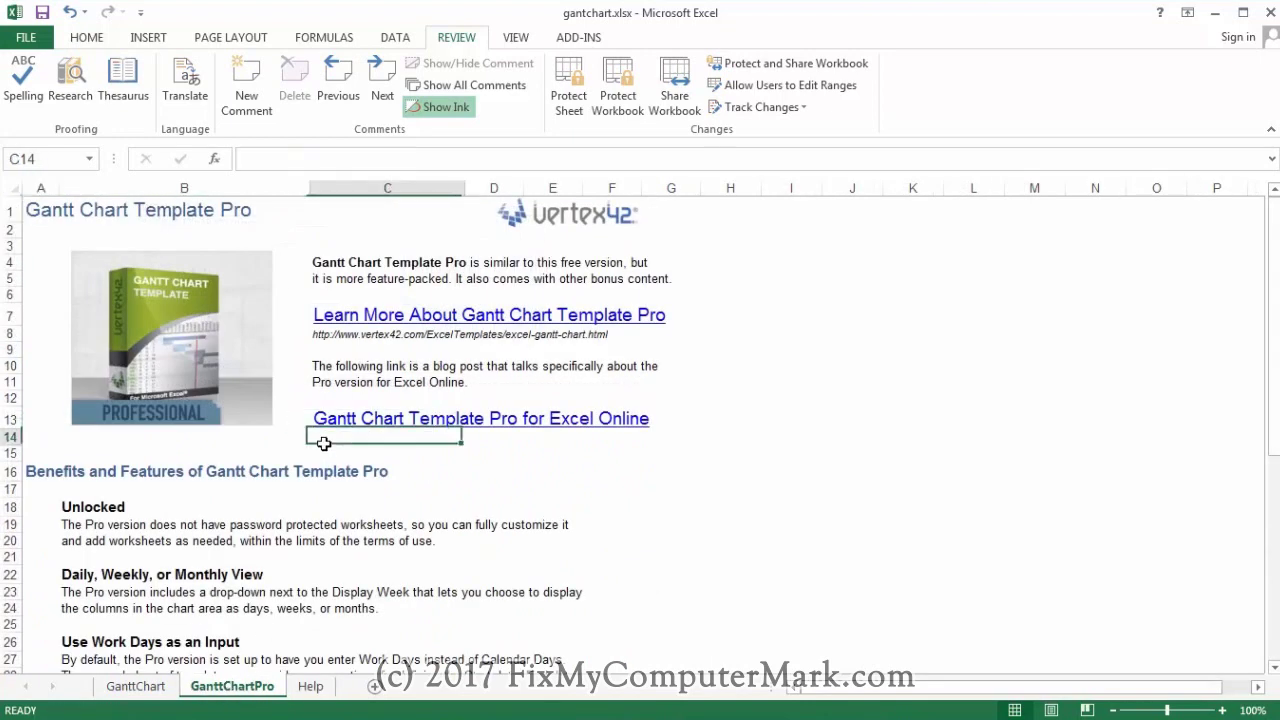
left_click(565, 212)
key("Delete")
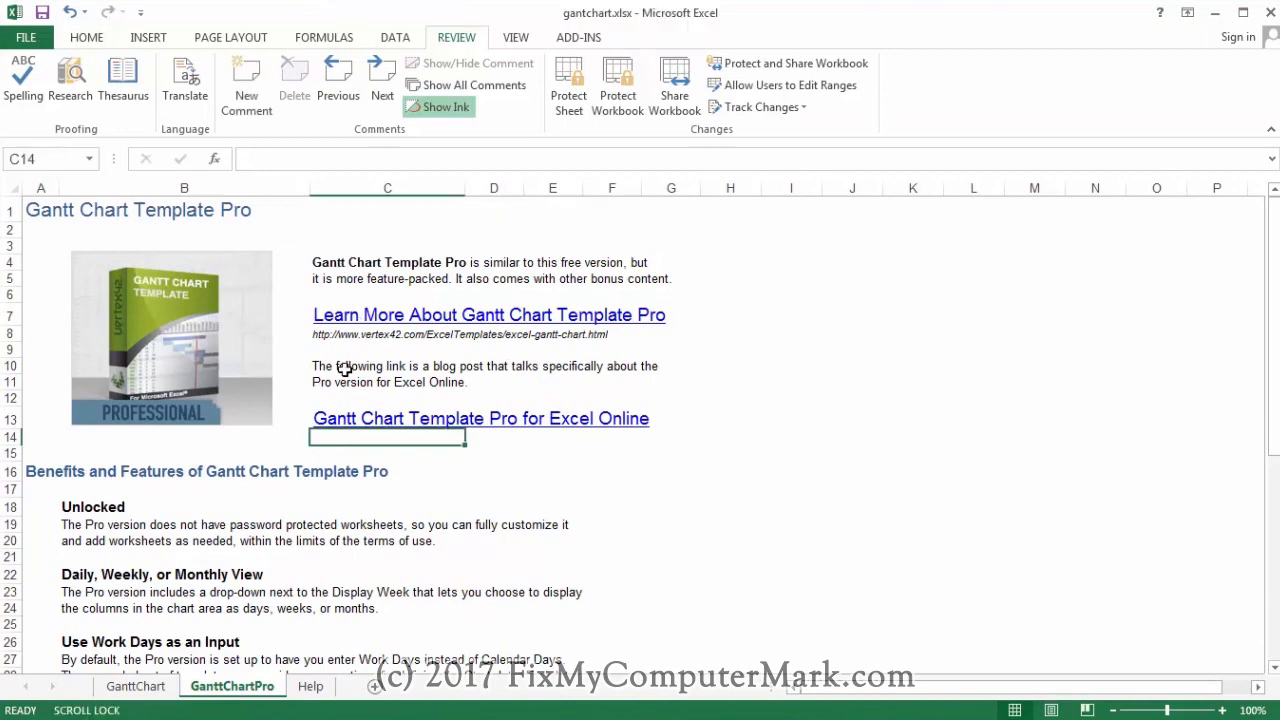
Look through the GanttChartPro sheet's feature list and delete the whole worksheet from the workbook
left_click(278, 487)
scroll(278, 487, "down", 2)
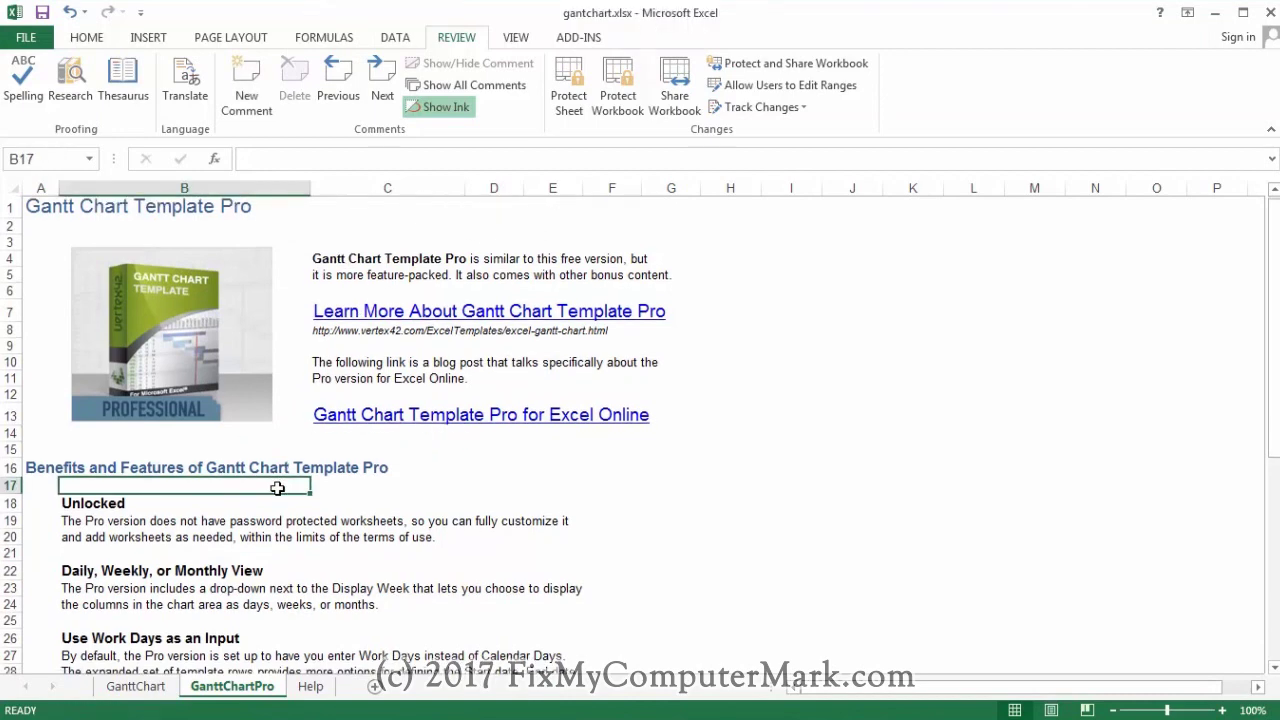
scroll(278, 487, "down", 6)
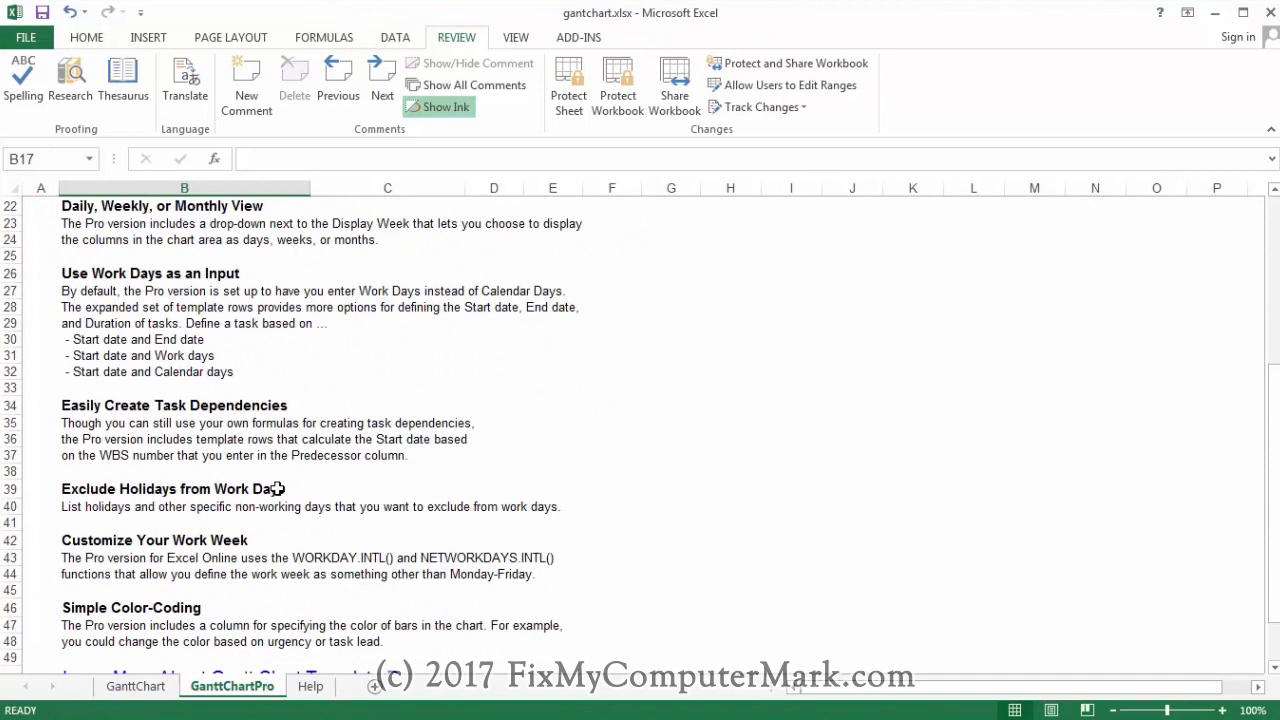
right_click(234, 687)
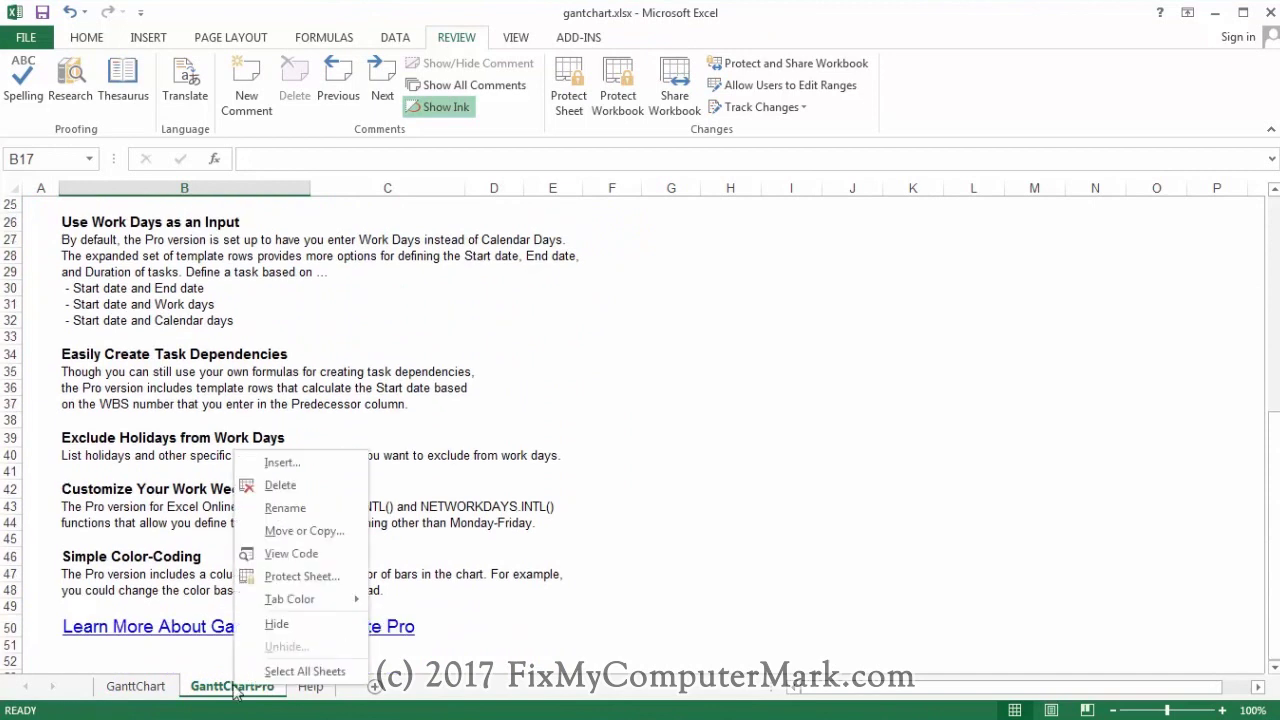
left_click(283, 486)
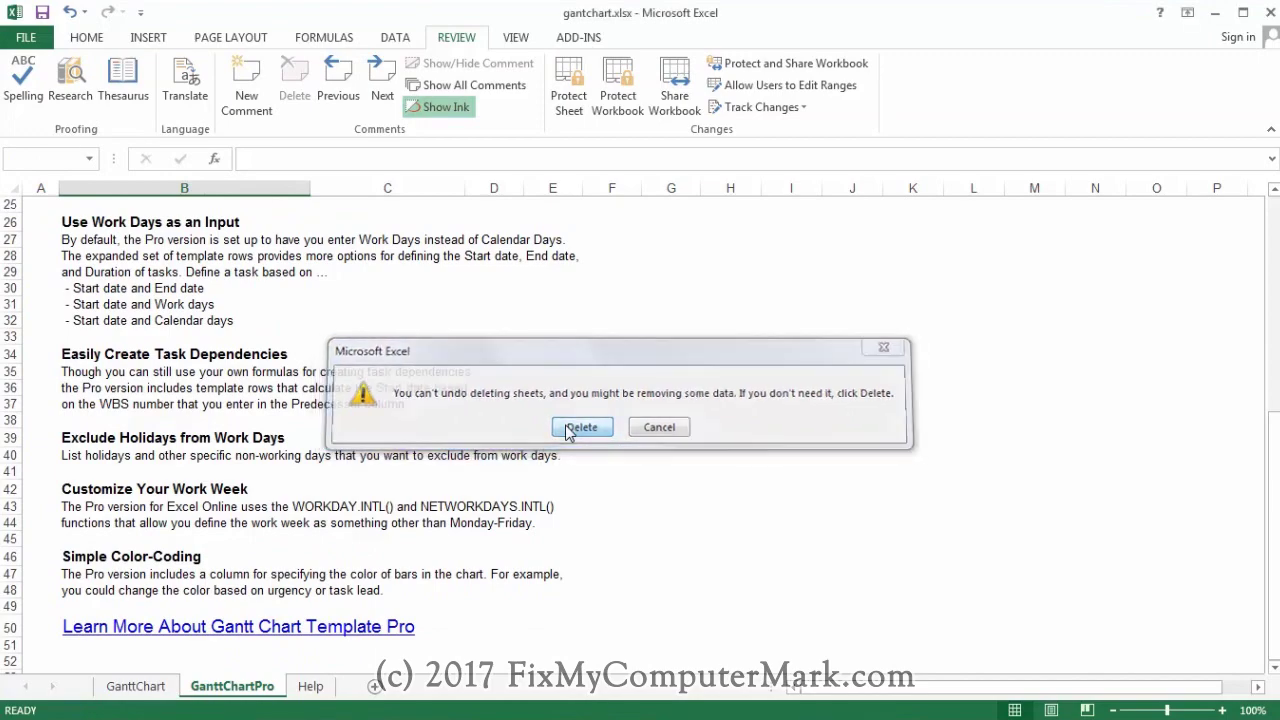
left_click(566, 430)
left_click(316, 433)
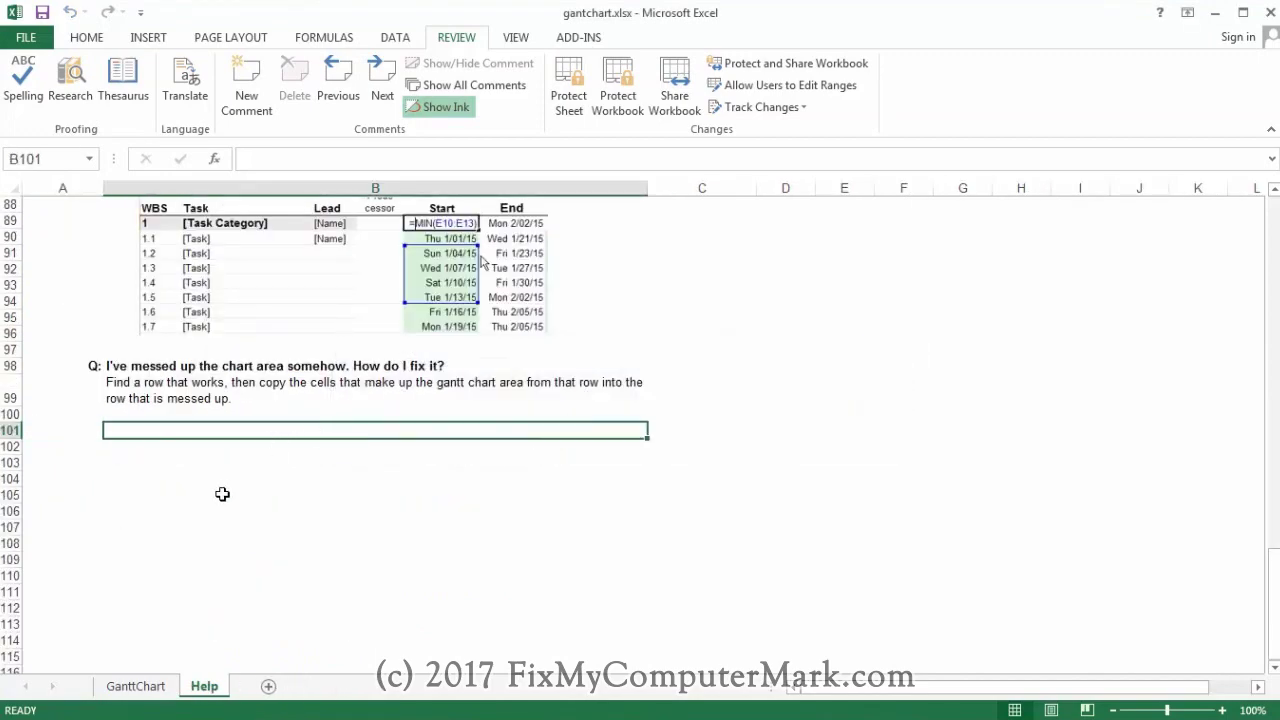
Clear the Vertex42 copyright text in cell J1 of the GanttChart sheet
scroll(222, 494, "up", 6)
scroll(222, 494, "up", 11)
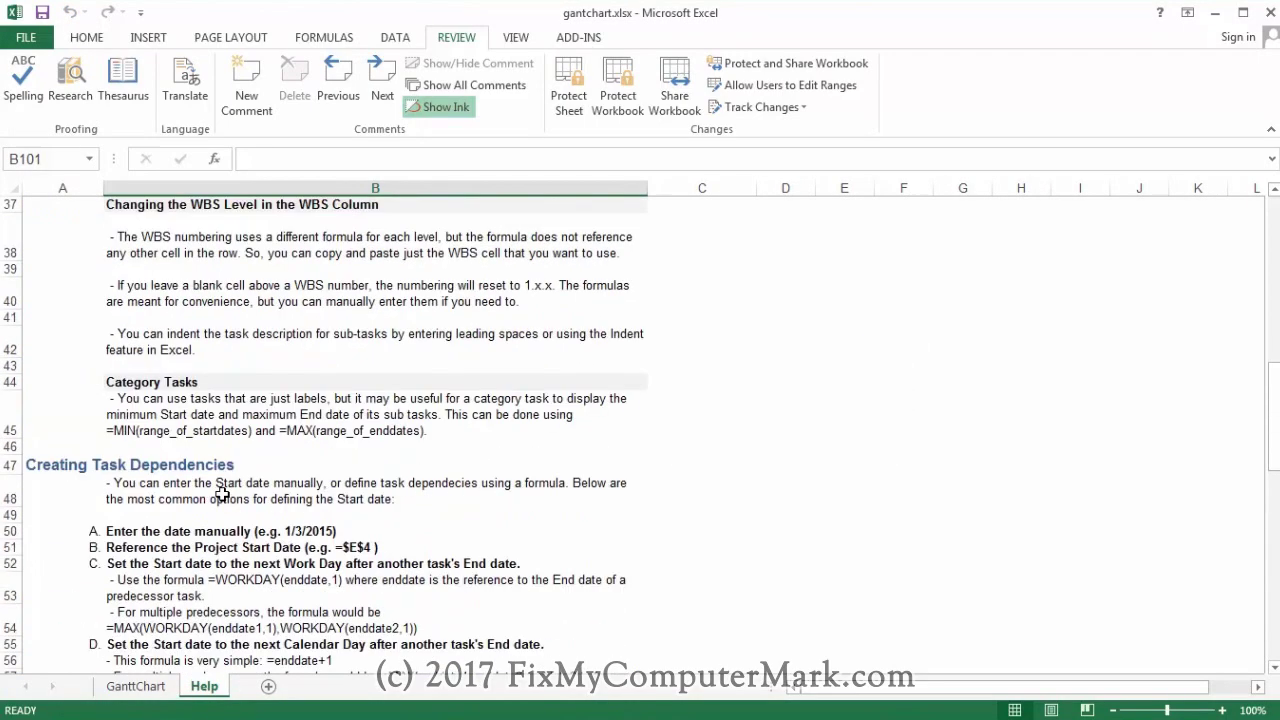
left_click(156, 686)
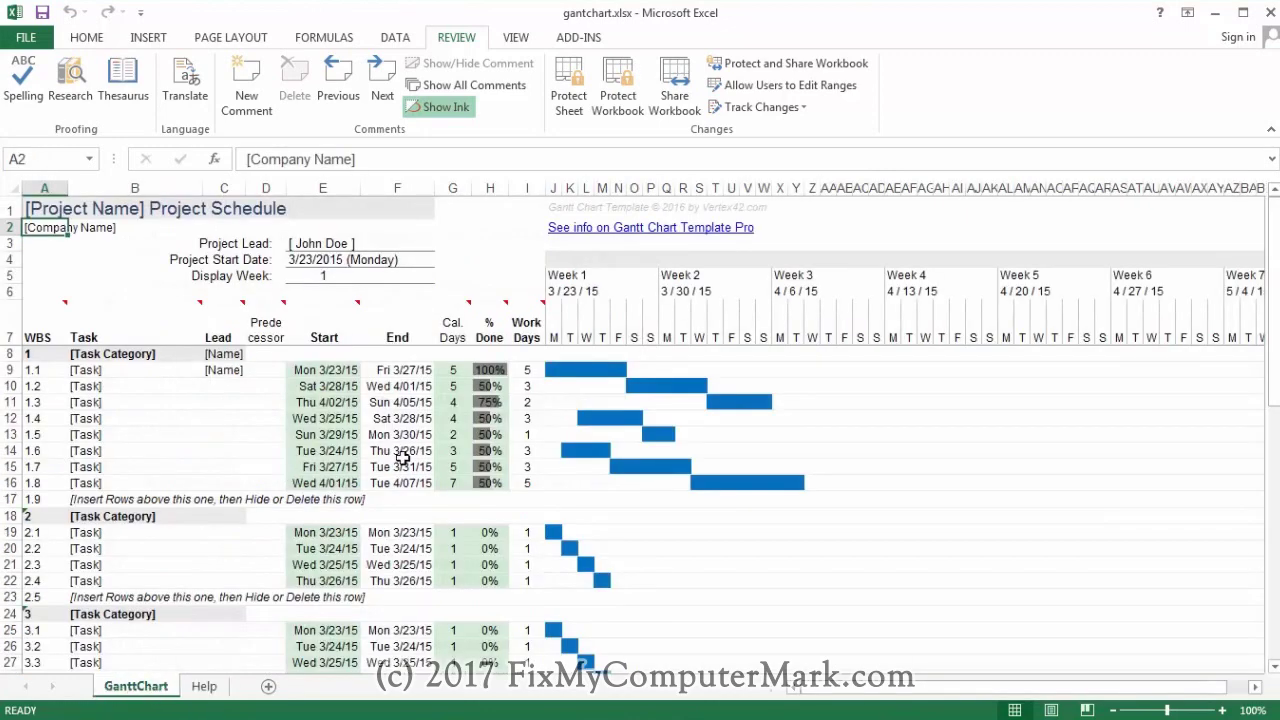
mouse_move(534, 316)
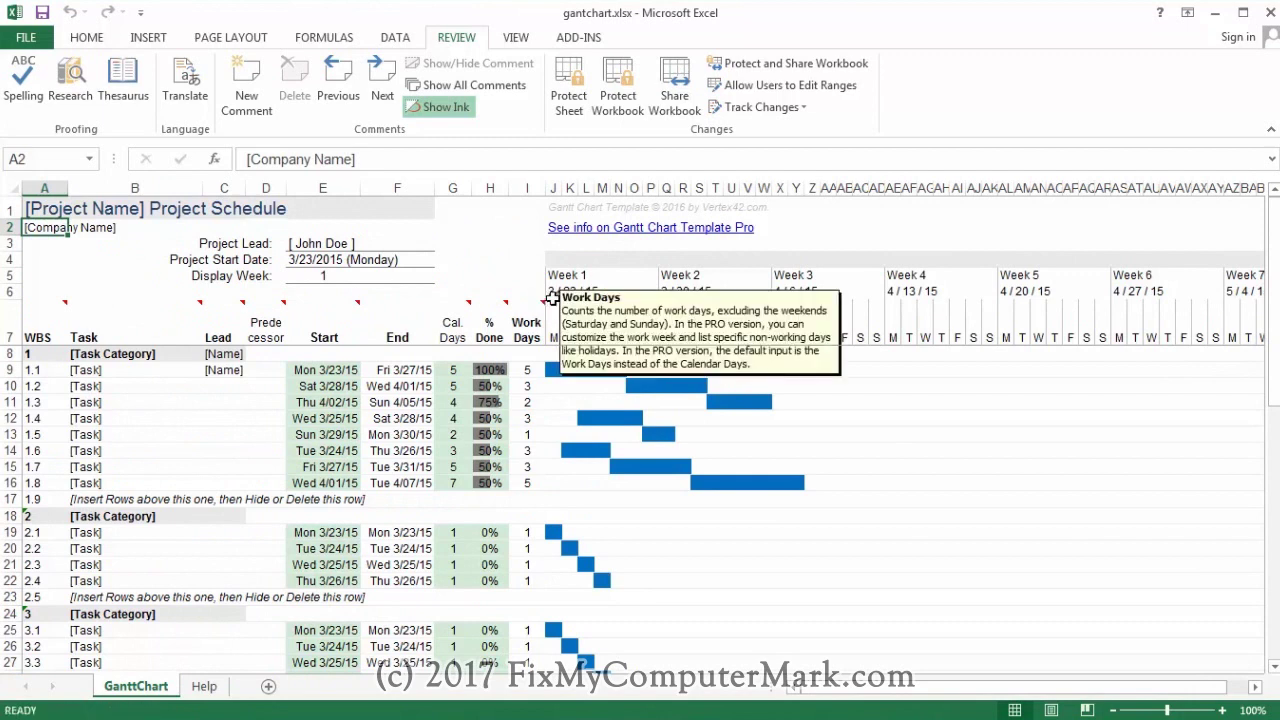
left_click(563, 208)
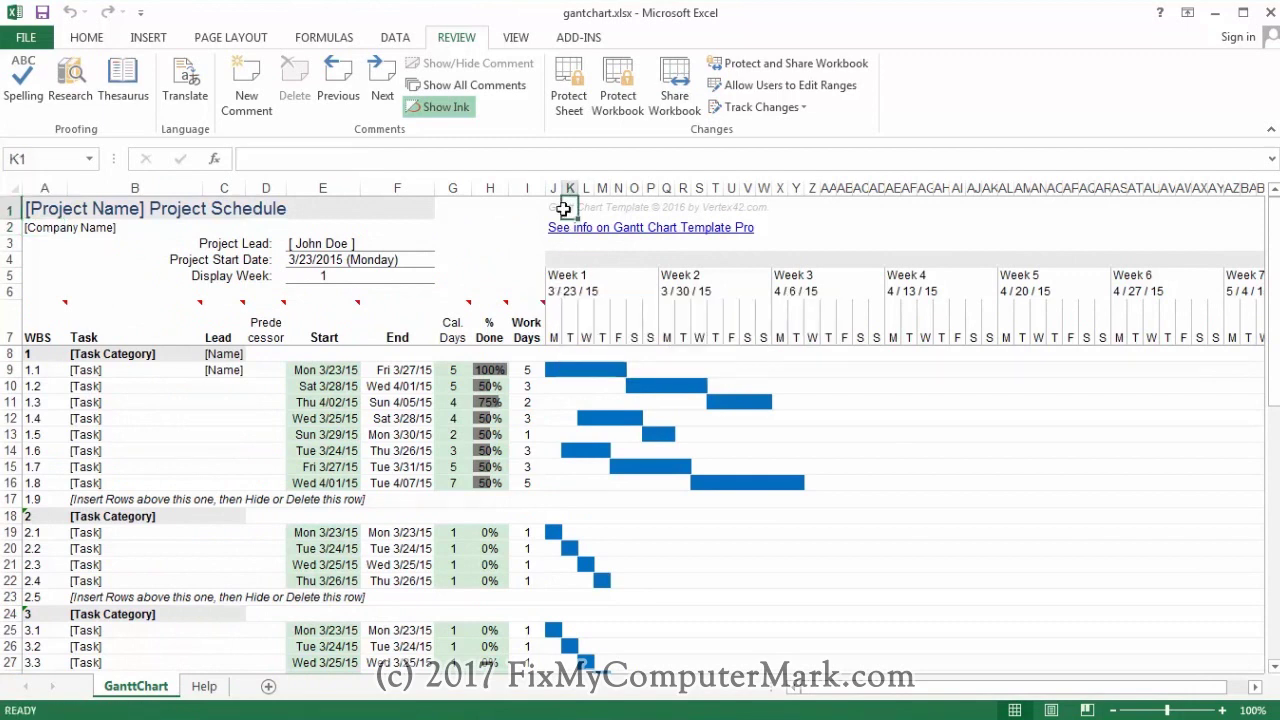
left_click(554, 207)
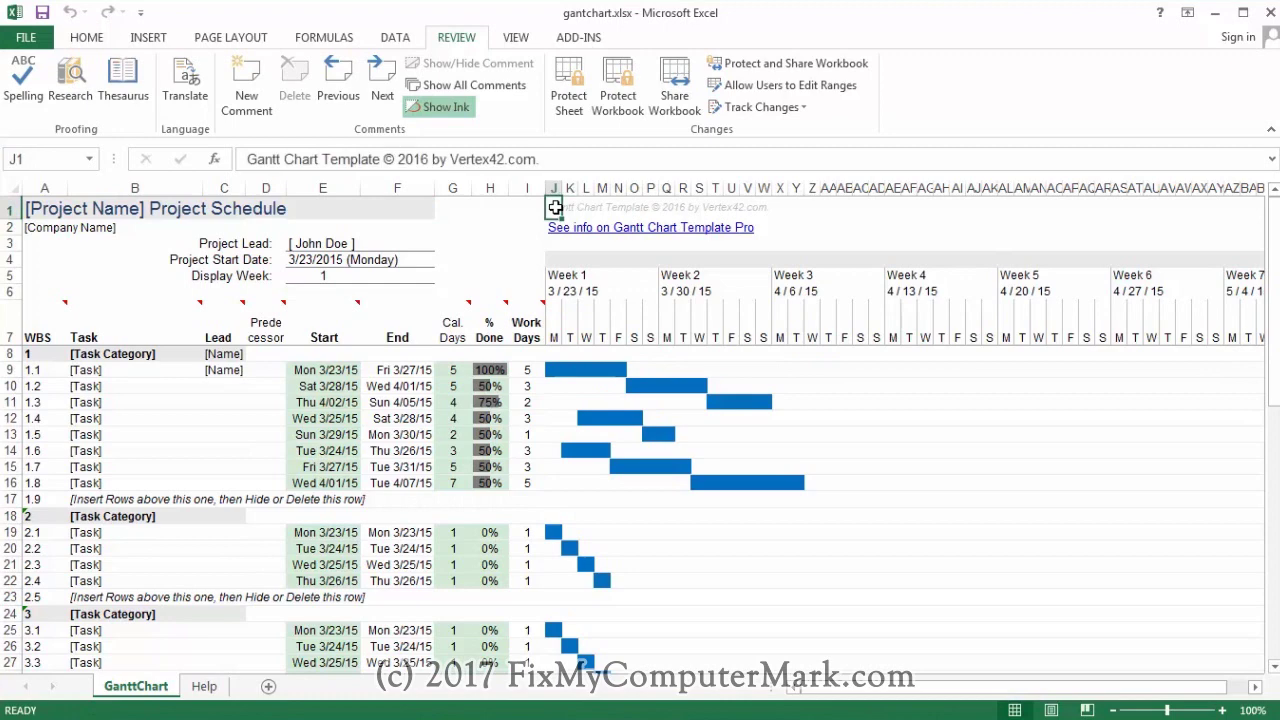
key("Delete")
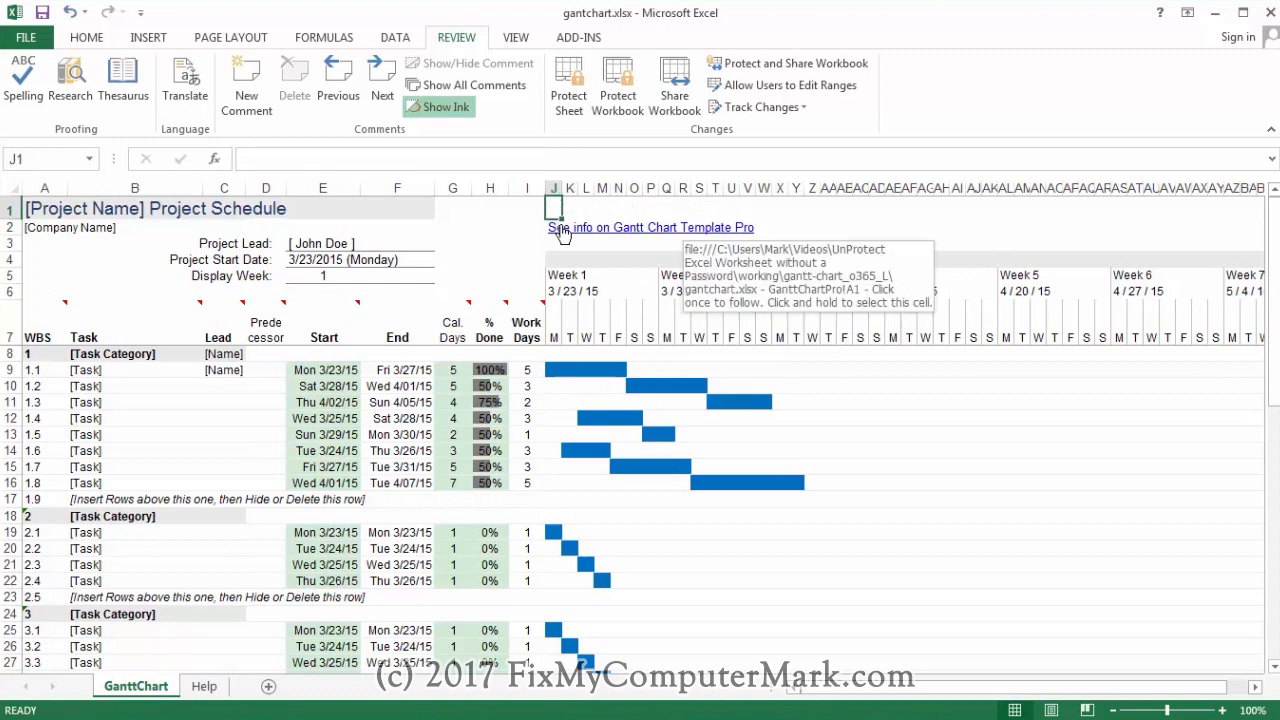
Remove the Gantt Chart Template Pro link from the merged cell J2 of the GanttChart sheet
key("Scroll_Lock")
right_click(562, 231)
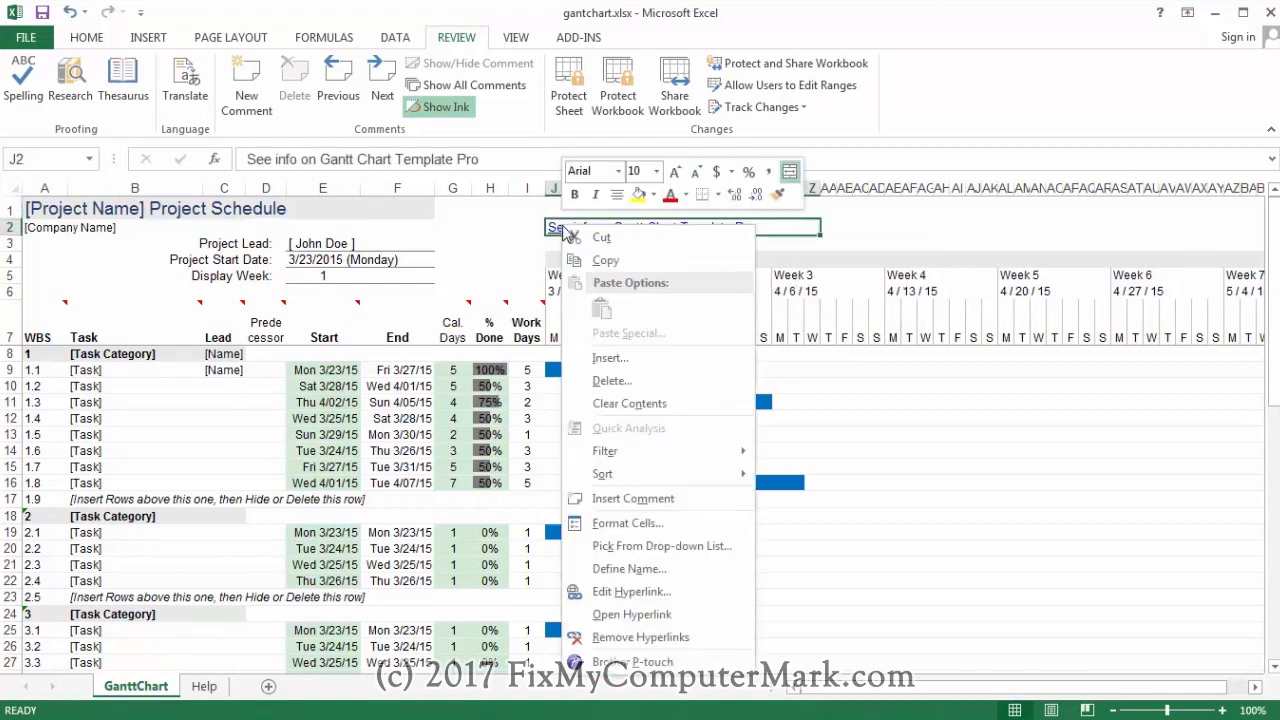
left_click(590, 237)
key("Delete")
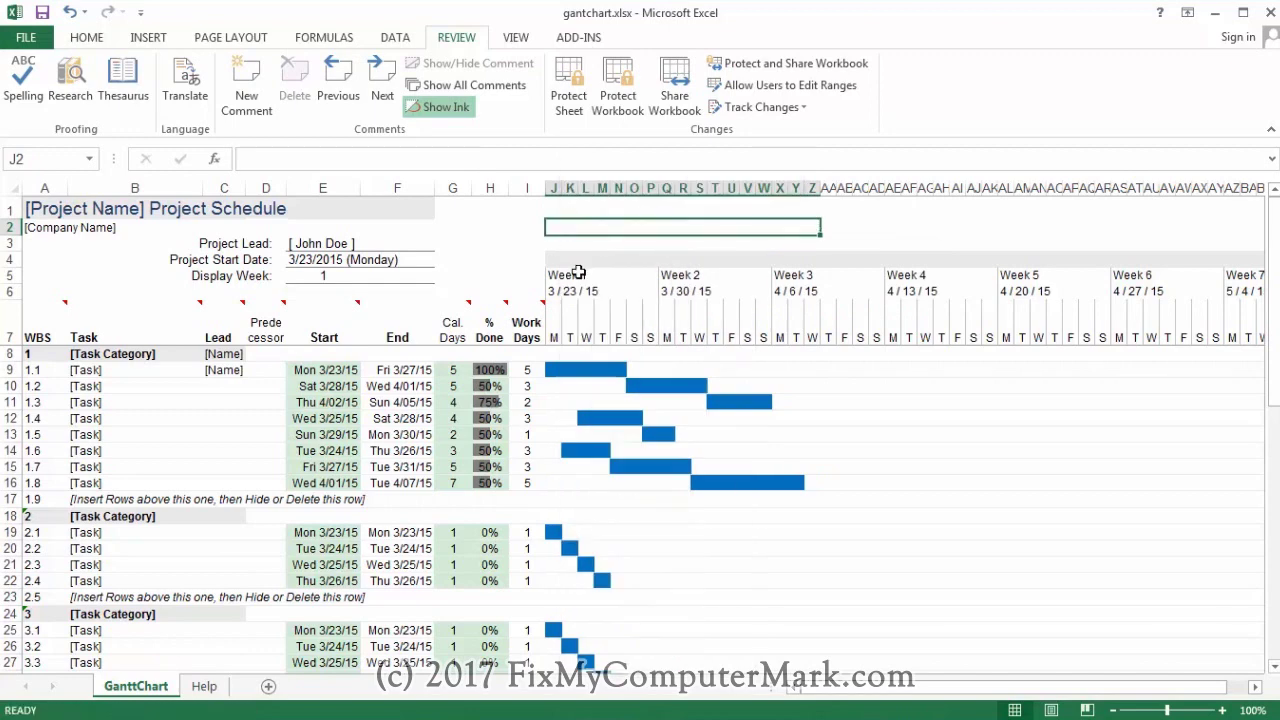
left_click(524, 240)
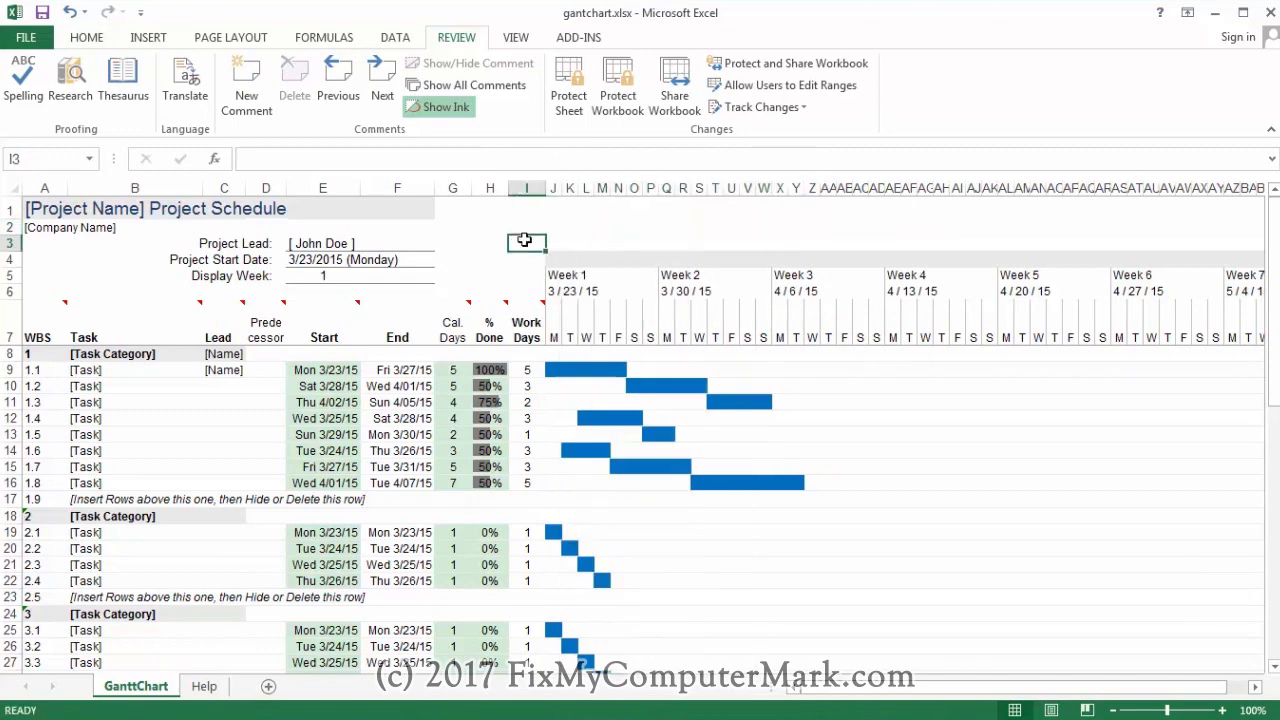
Examine the comments on the Work Days, % Done and Cal. Days headers and the lower task rows of the GanttChart sheet
key("Scroll_Lock")
key("Scroll_Lock")
mouse_move(542, 304)
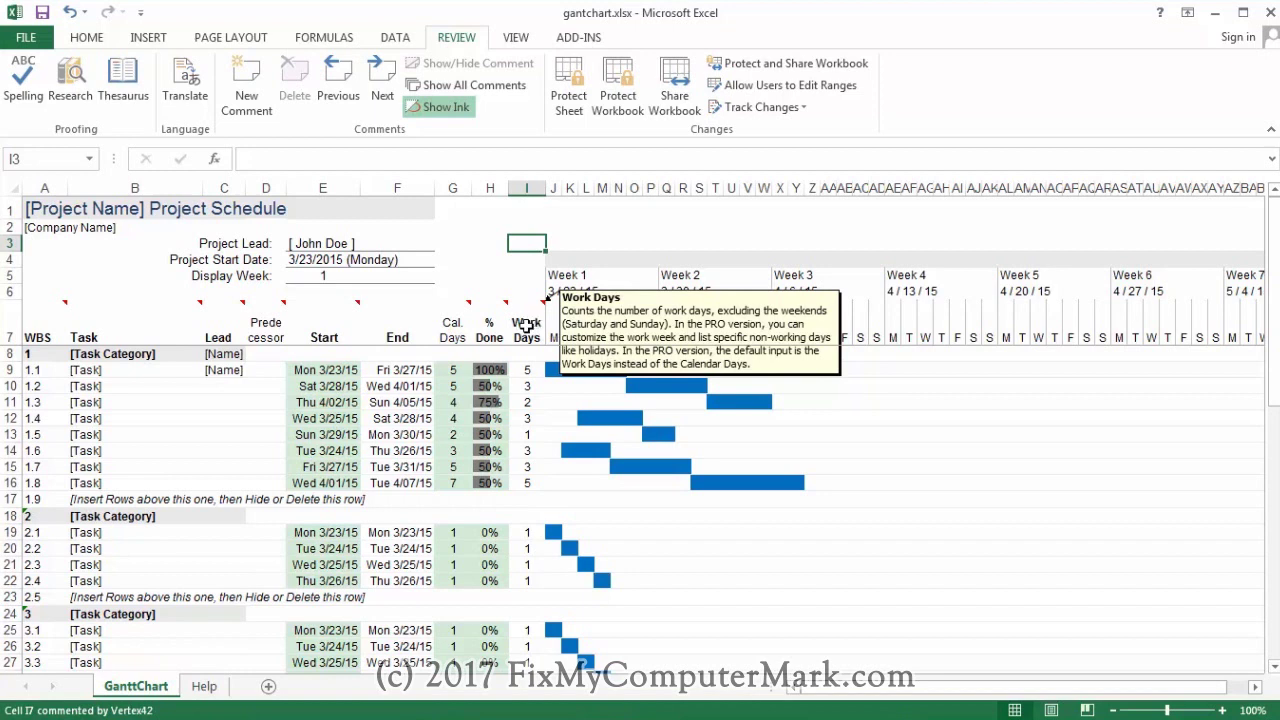
left_click(526, 326)
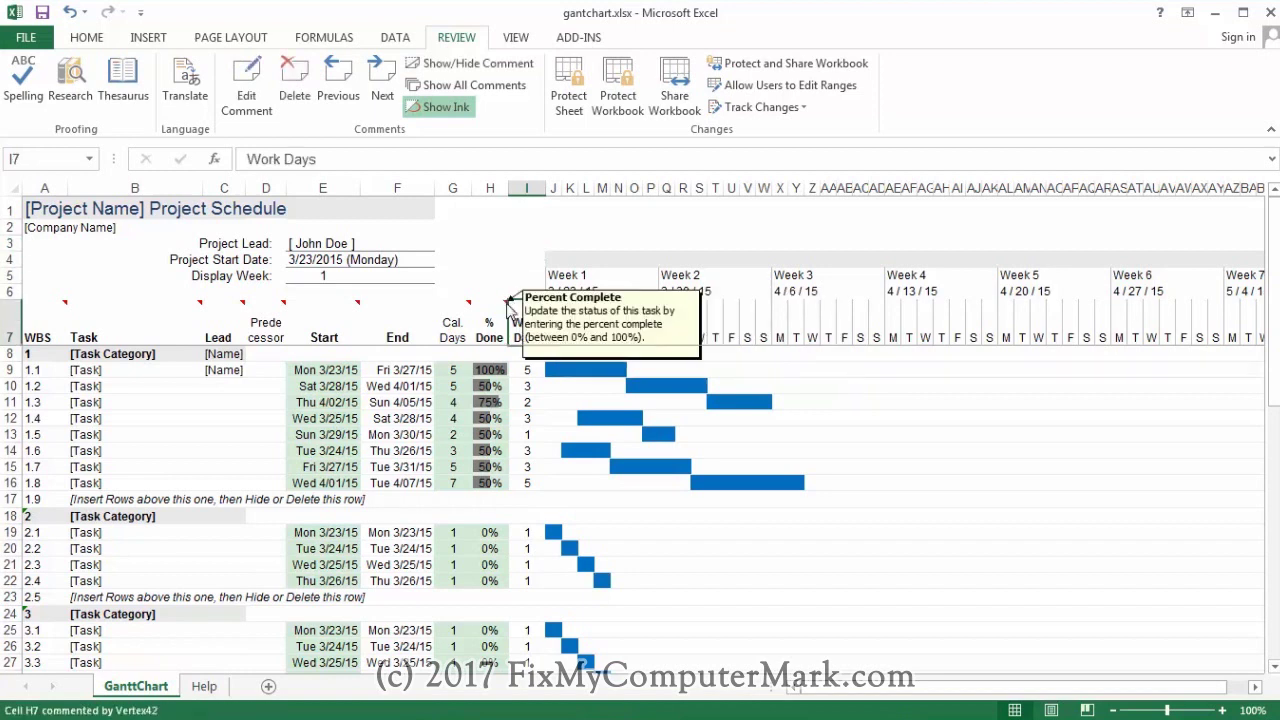
mouse_move(468, 305)
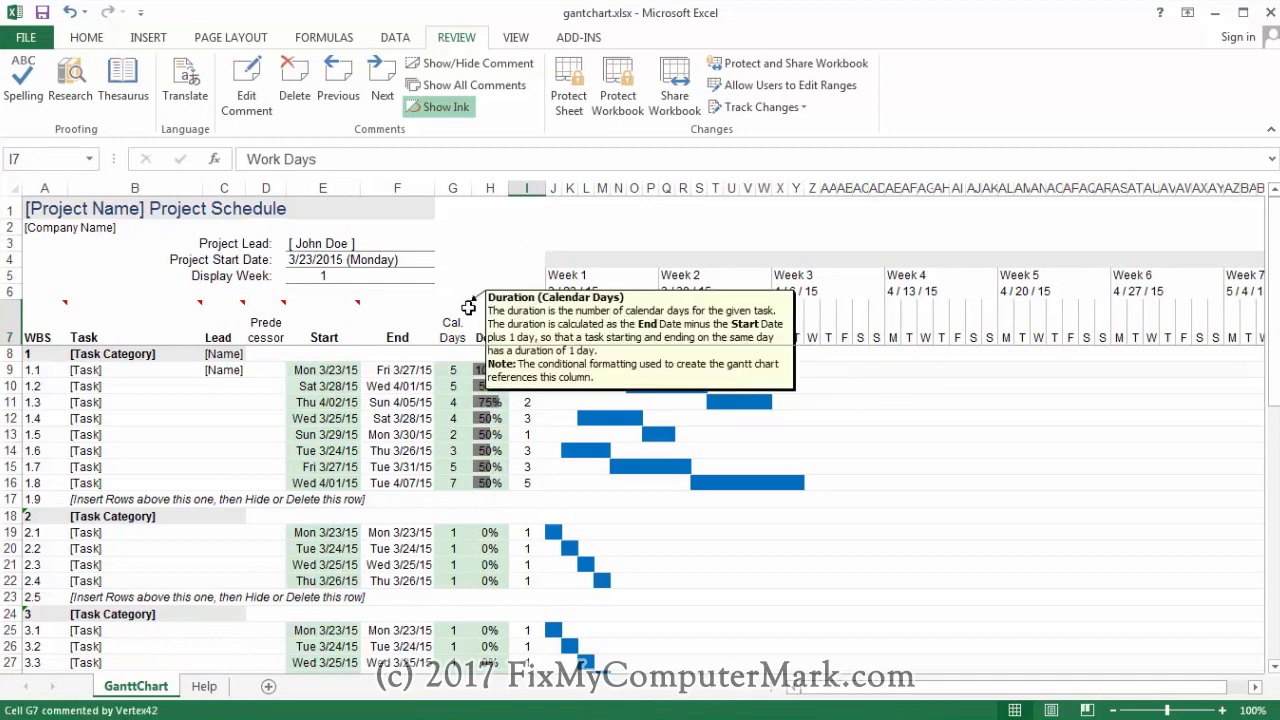
left_click(764, 418)
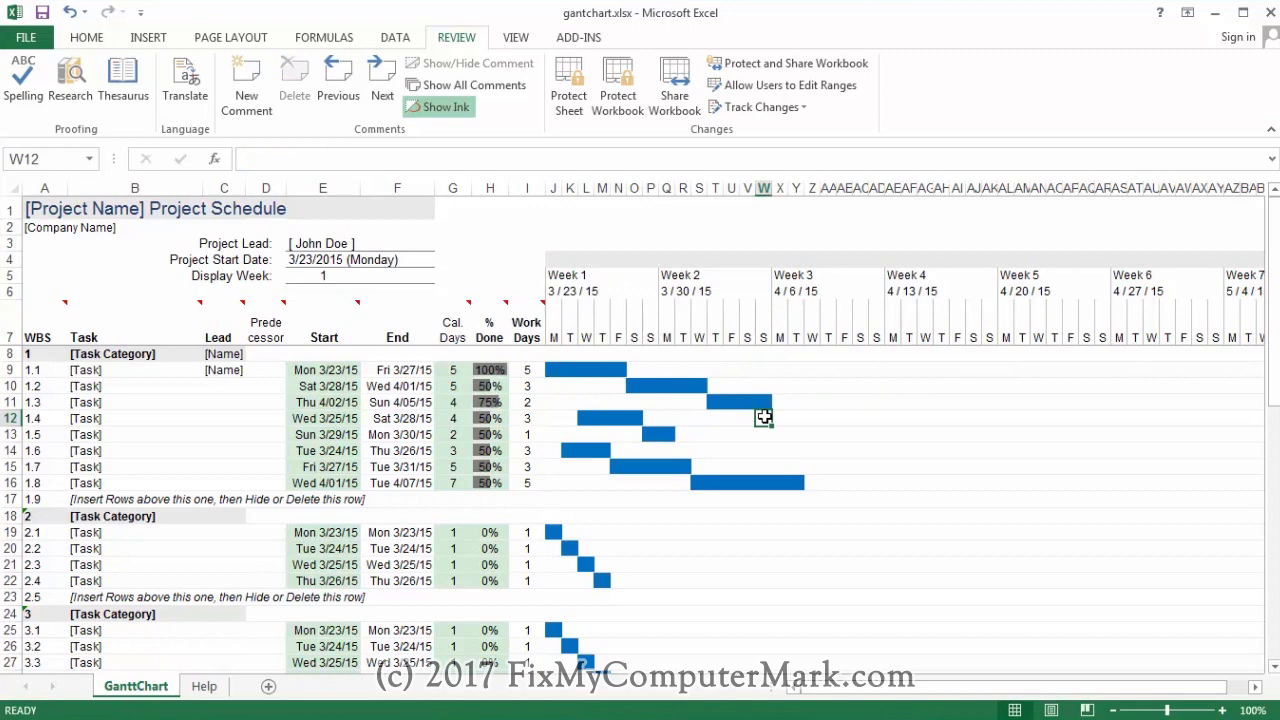
scroll(764, 416, "down", 5)
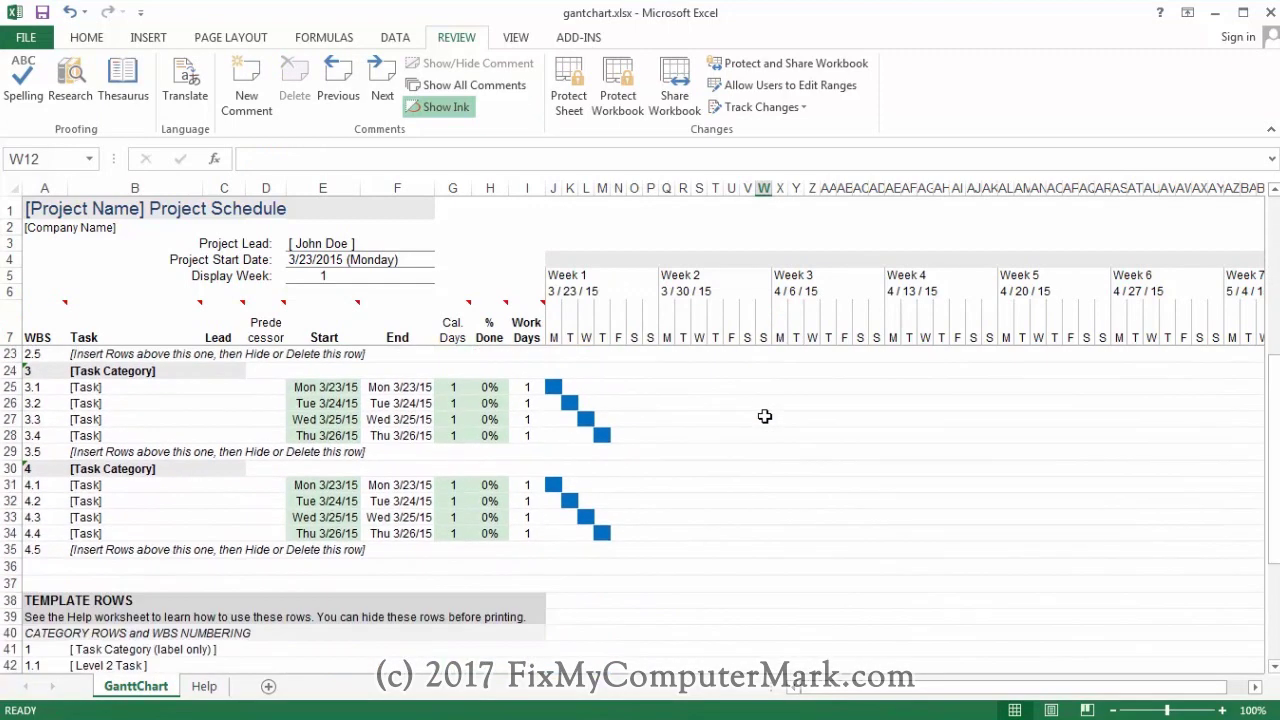
Replace the first name of the placeholder person in the Project Lead cell E3 of the GanttChart sheet
scroll(764, 416, "down", 5)
scroll(764, 416, "up", 5)
scroll(764, 416, "up", 5)
key("Scroll_Lock")
key("Scroll_Lock")
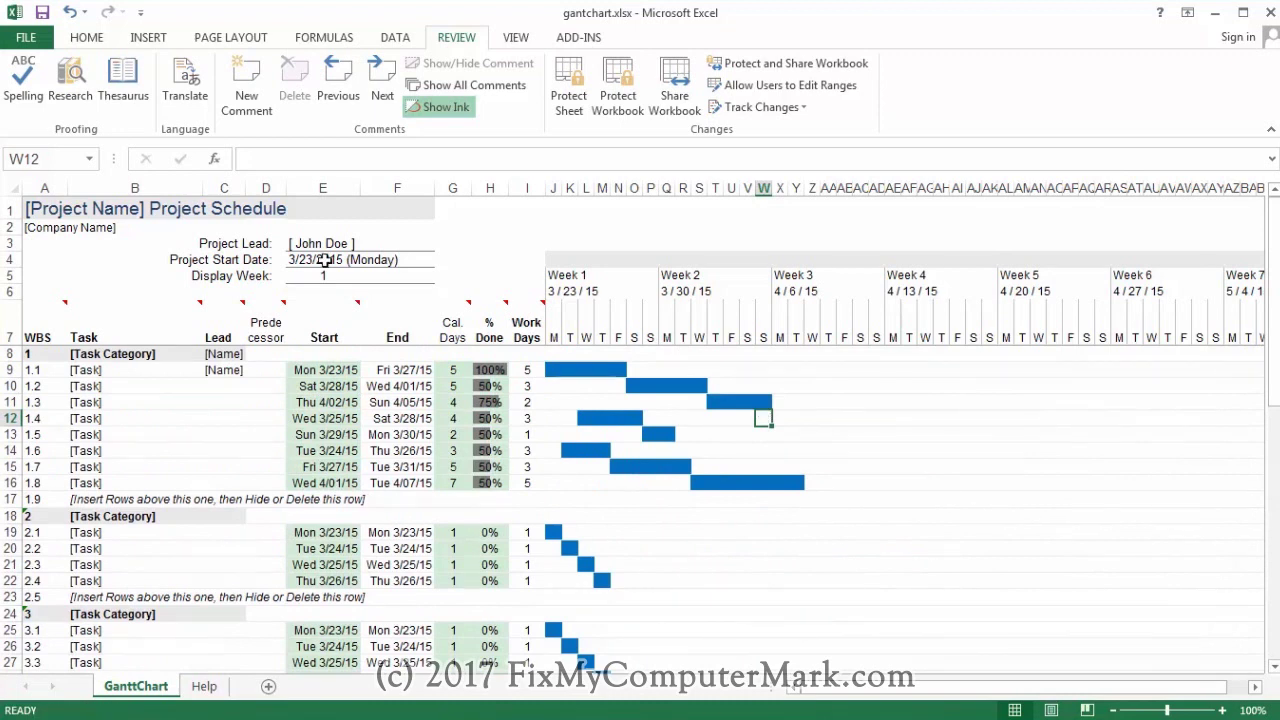
key("Scroll_Lock")
left_click(310, 244)
double_click(302, 244)
double_click(262, 159)
type("Jane")
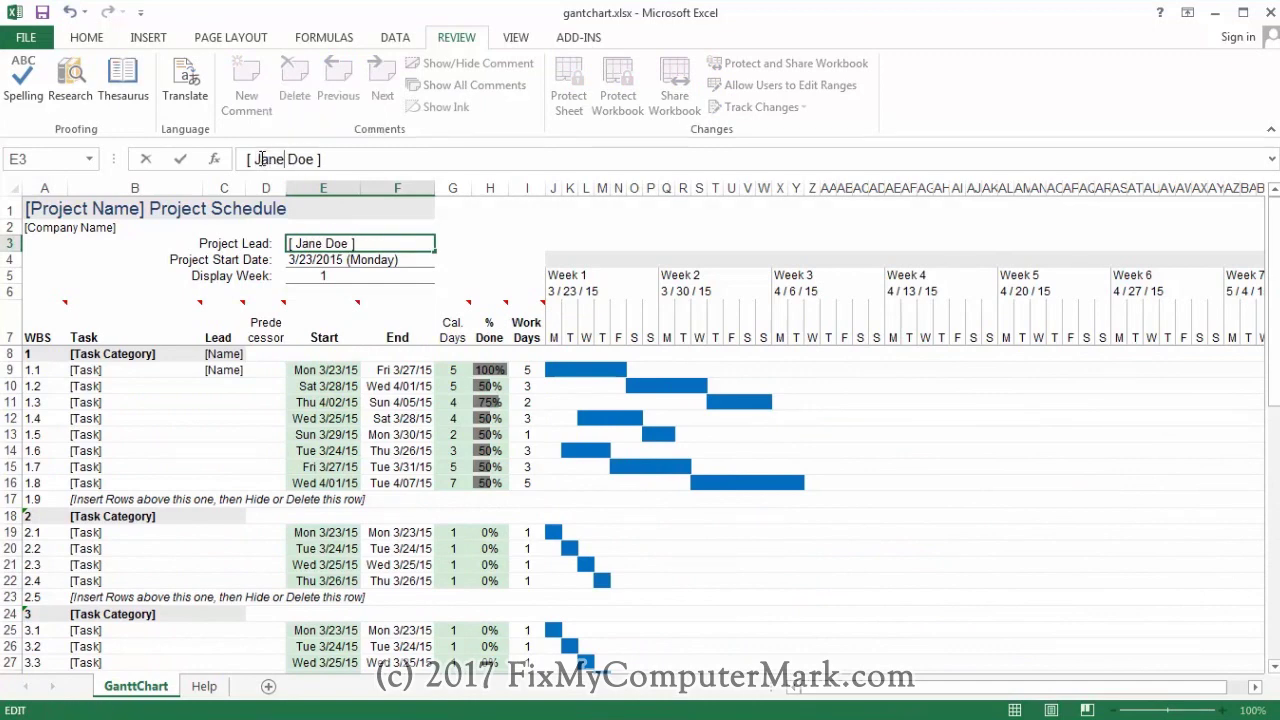
key("Return")
key("Scroll_Lock")
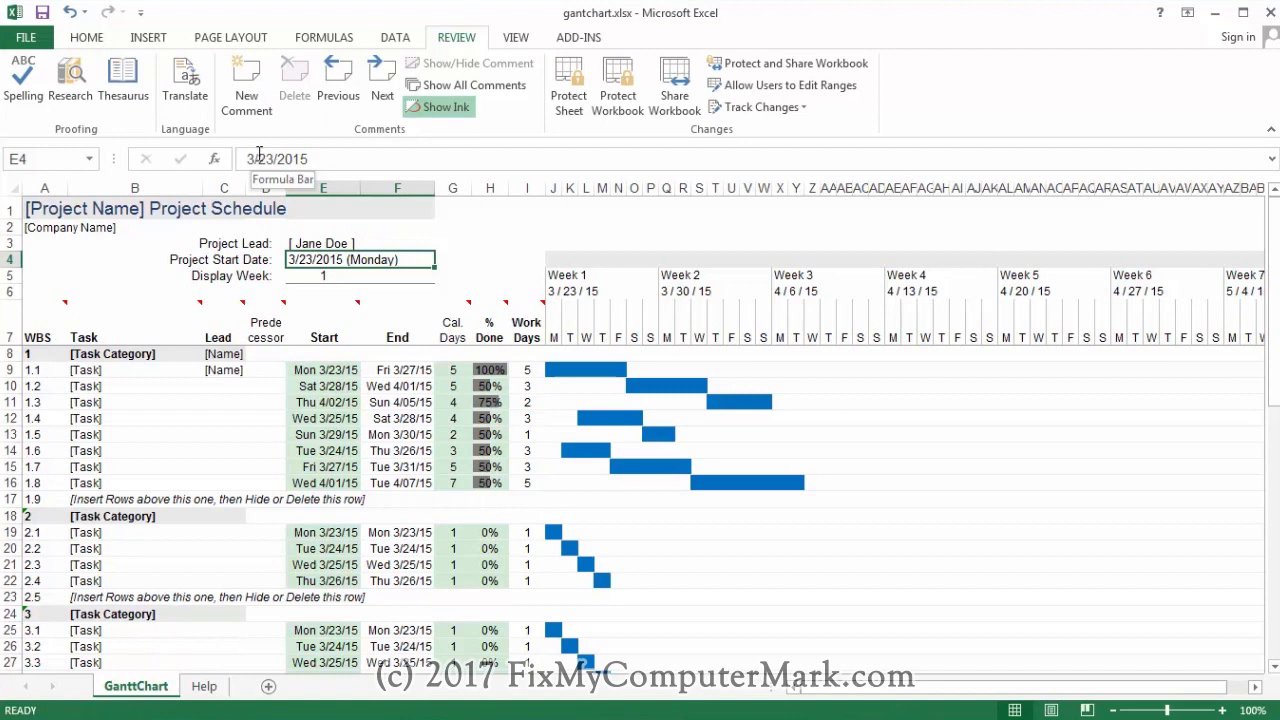
Set the Project Start Date in cell E4 to 10/28/2017
double_click(245, 158)
type("10")
key("Scroll_Lock")
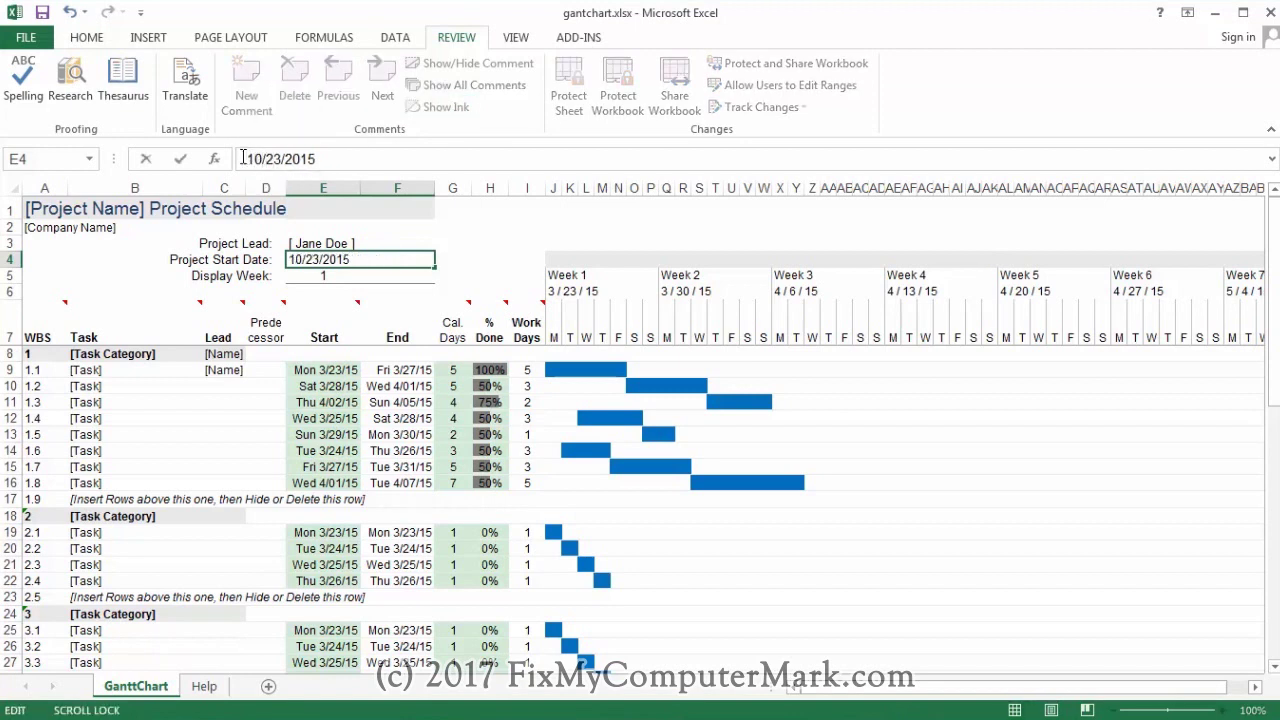
key("Scroll_Lock")
type("8")
key("Scroll_Lock")
key("Delete")
key("Scroll_Lock")
key("Scroll_Lock")
key("Scroll_Lock")
type("7")
key("Scroll_Lock")
key("Return")
key("Scroll_Lock")
key("Scroll_Lock")
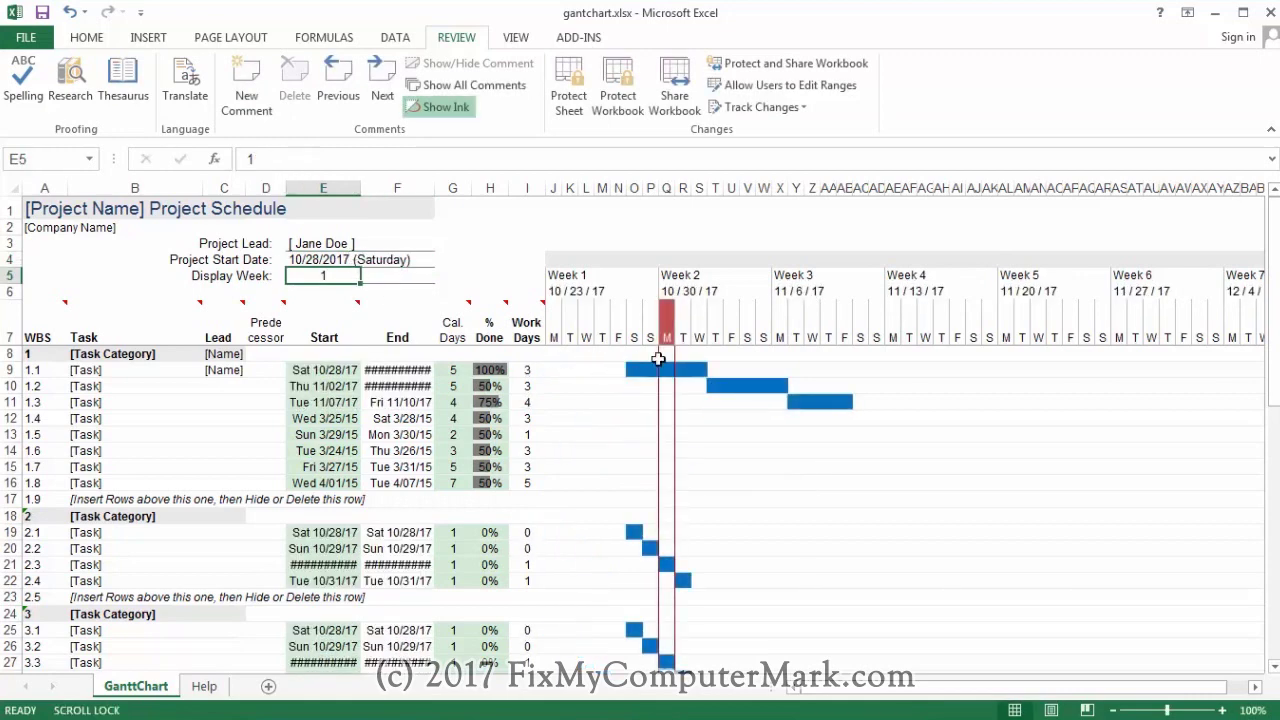
Inspect the shifted Gantt bars and the formula behind the red-highlighted day header in cell Q7
key("Scroll_Lock")
key("Scroll_Lock")
left_click(684, 390)
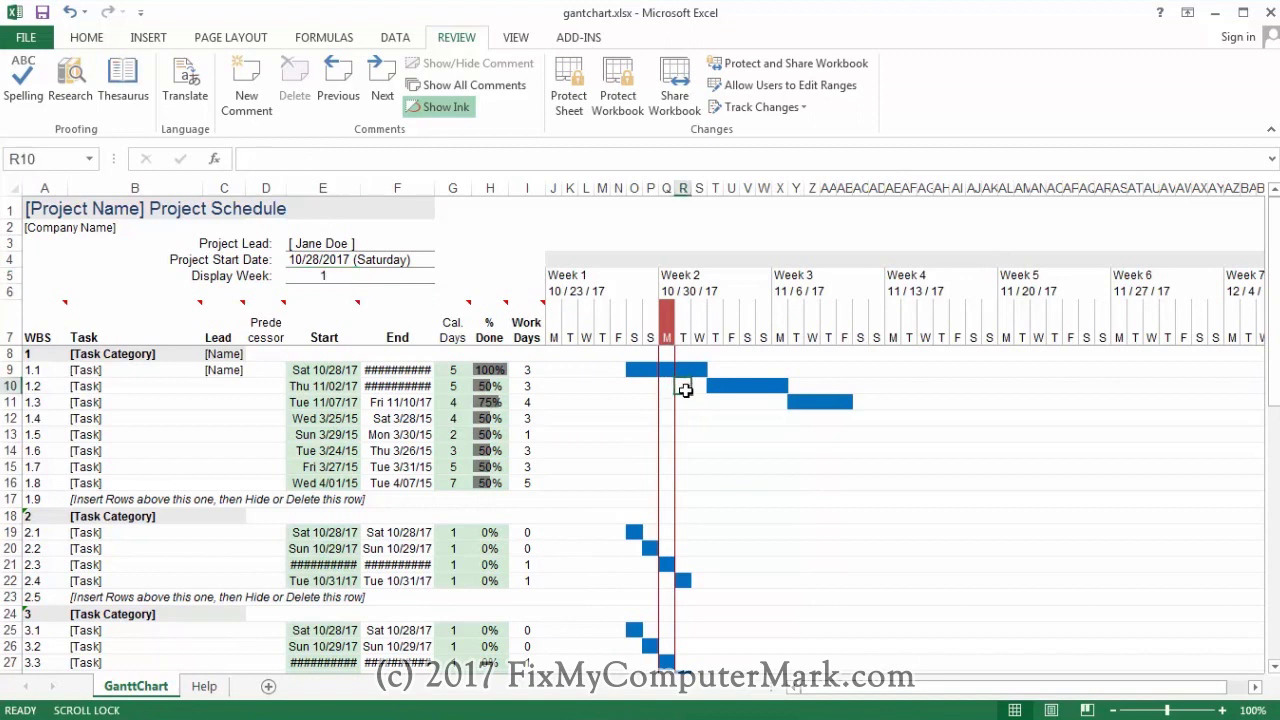
left_click(664, 334)
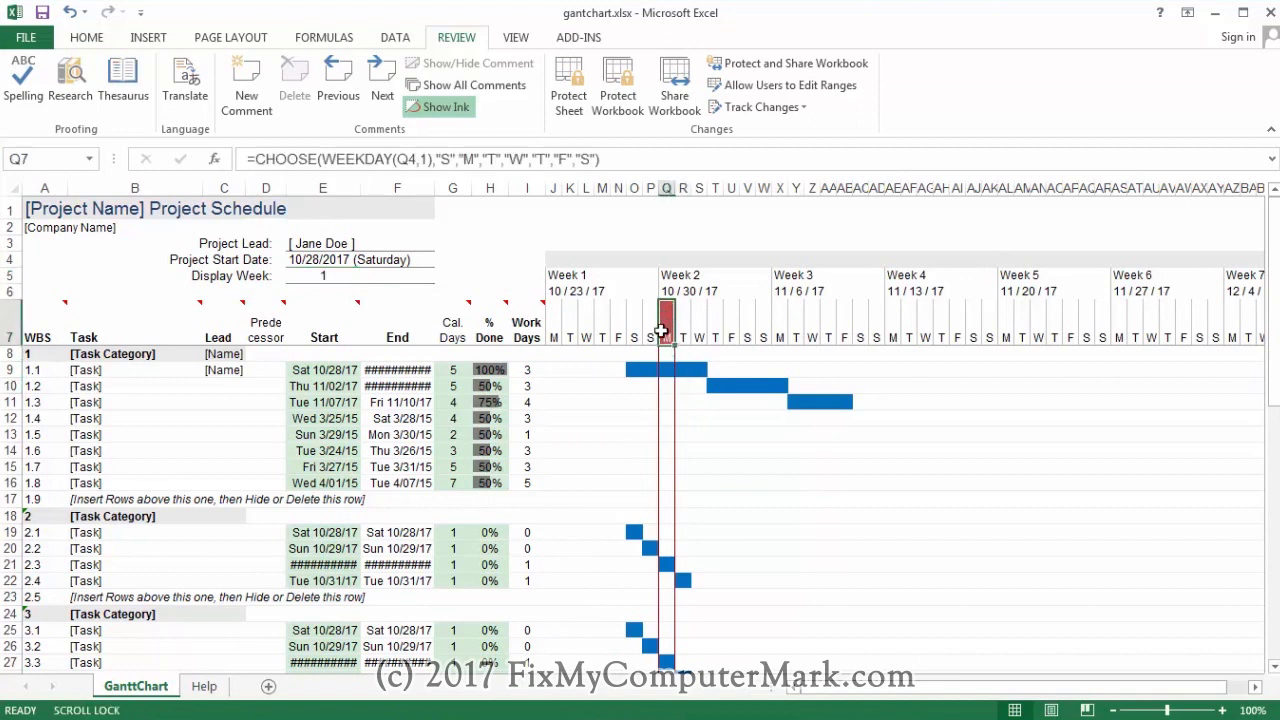
left_click(631, 352)
left_click(604, 432)
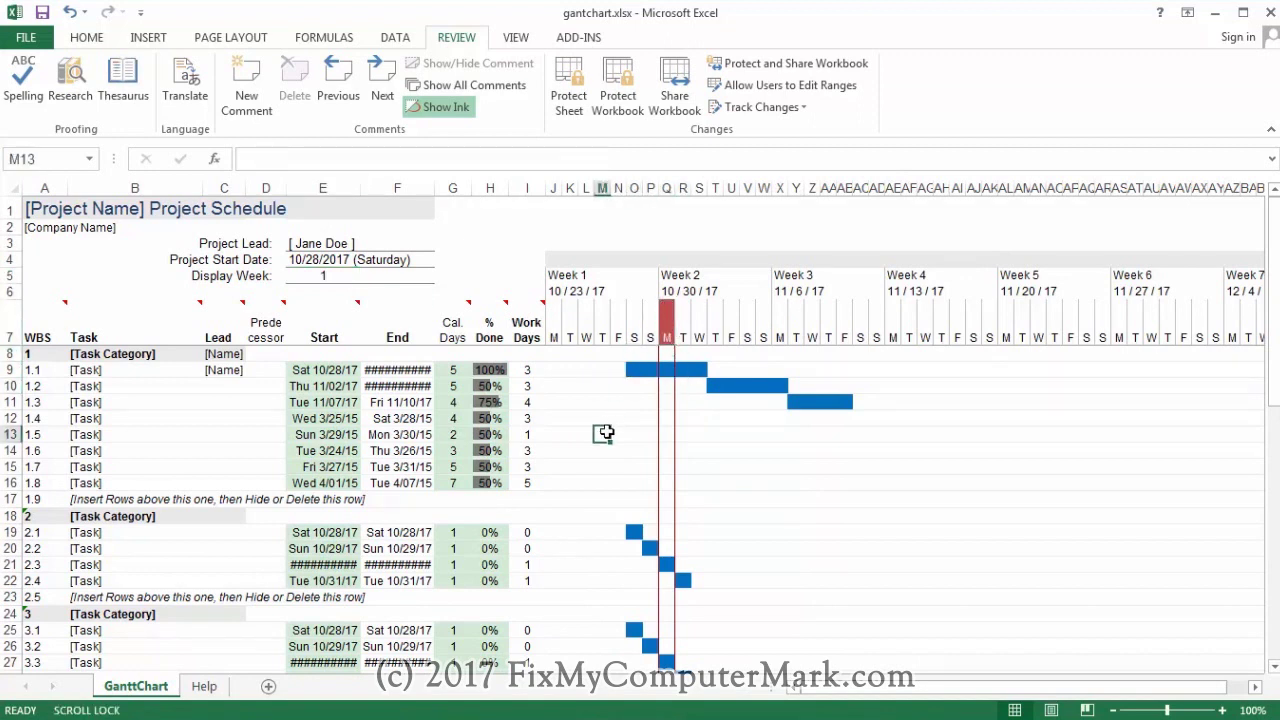
key("Scroll_Lock")
key("Scroll_Lock")
key("Scroll_Lock")
key("Scroll_Lock")
Autofit the End column F and slightly widen the Start column E so their dates display in full
double_click(436, 188)
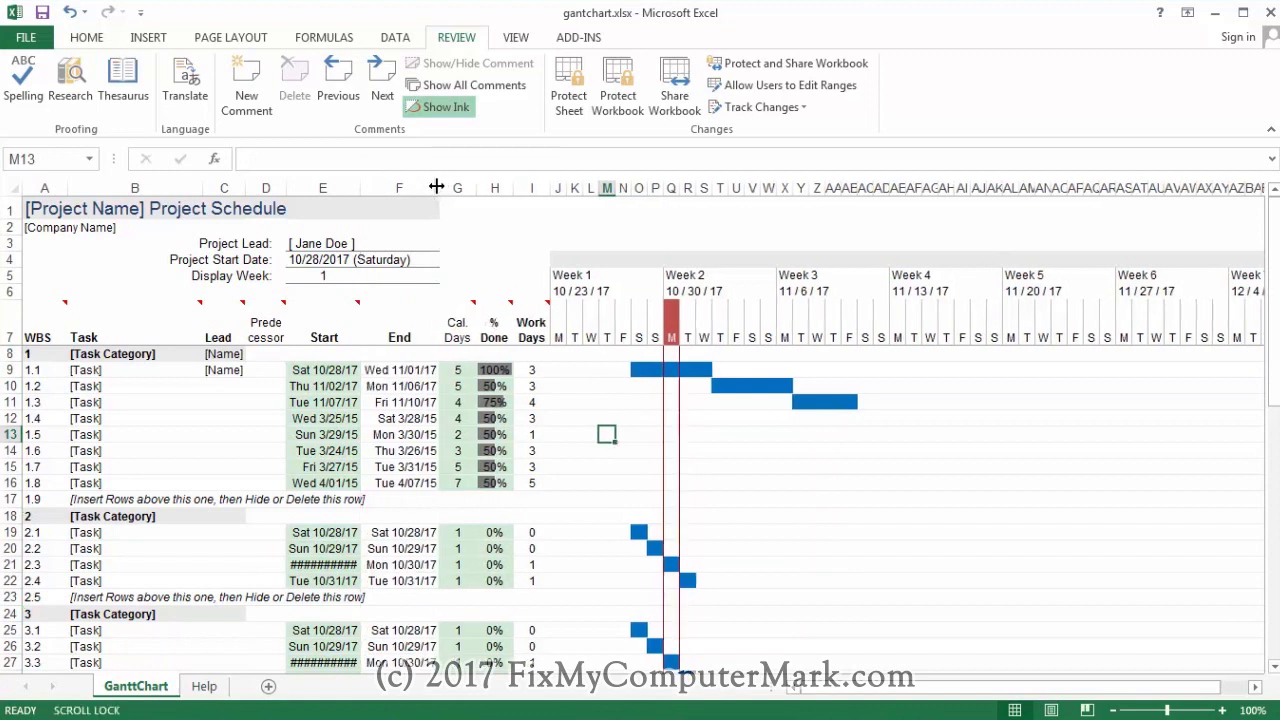
key("Scroll_Lock")
key("Scroll_Lock")
key("Scroll_Lock")
scroll(537, 432, "down", 3)
scroll(537, 432, "down", 3)
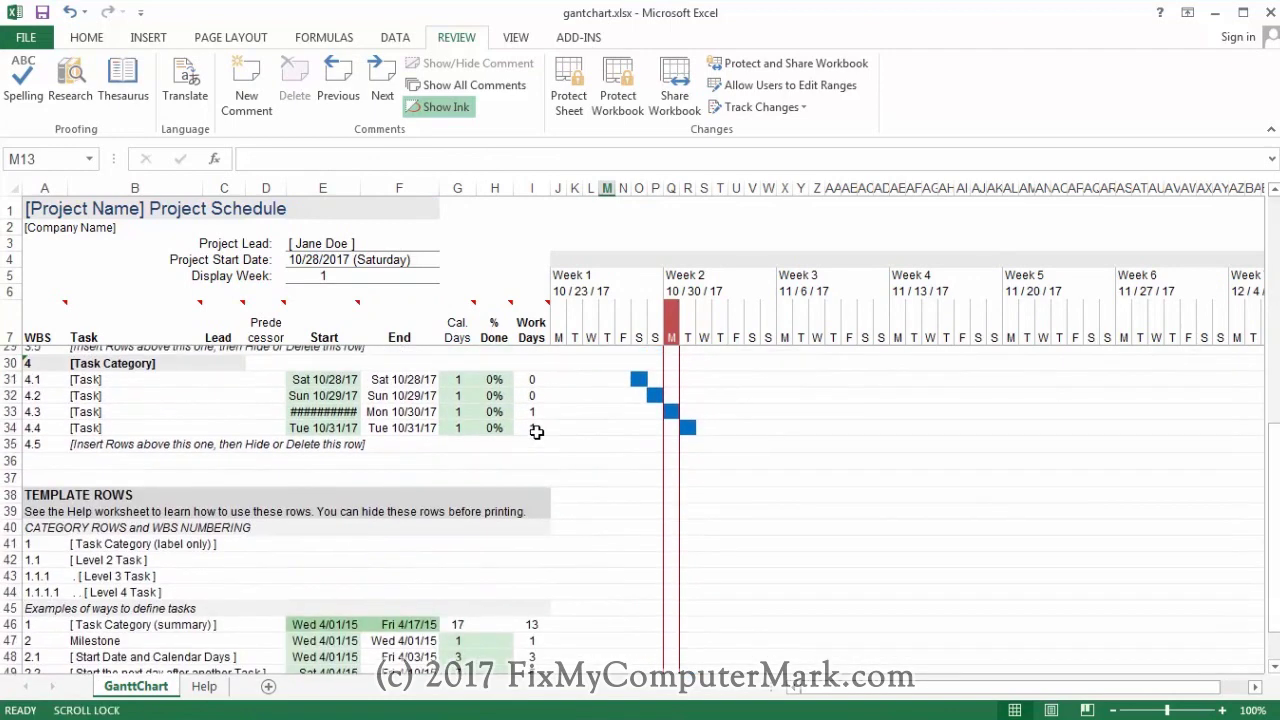
key("Scroll_Lock")
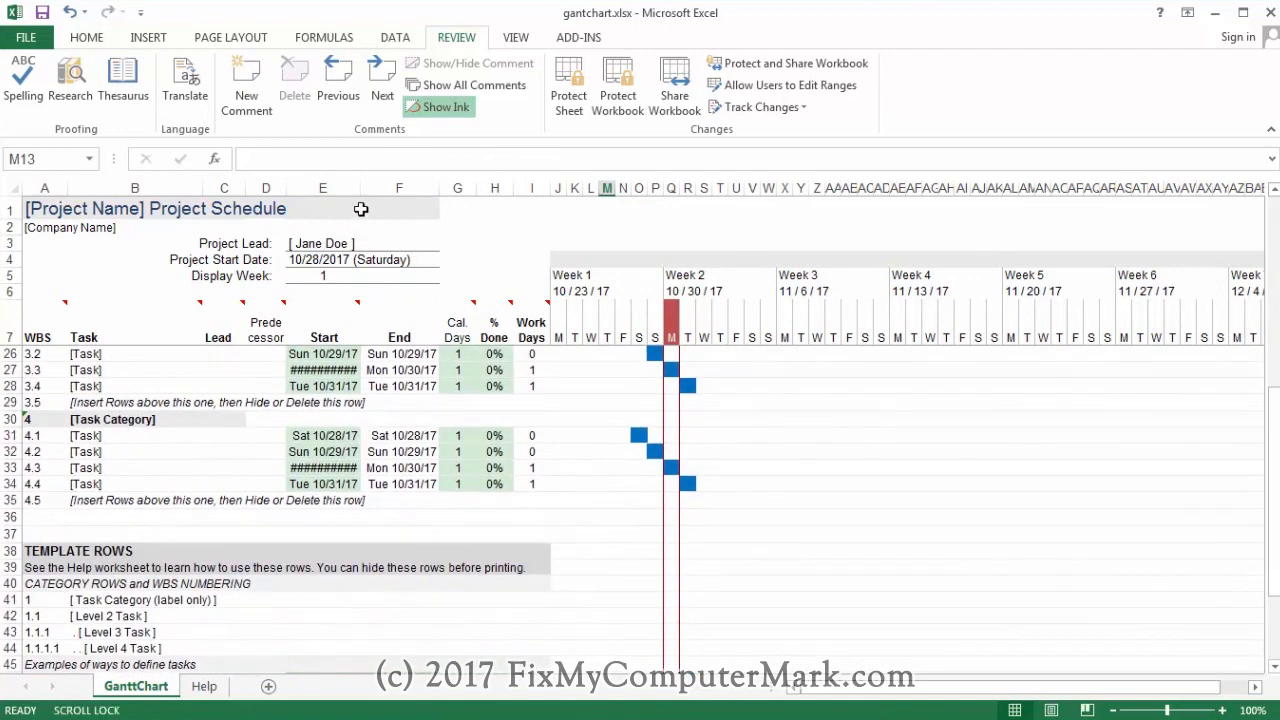
key("Scroll_Lock")
left_click_drag(359, 186, 362, 186)
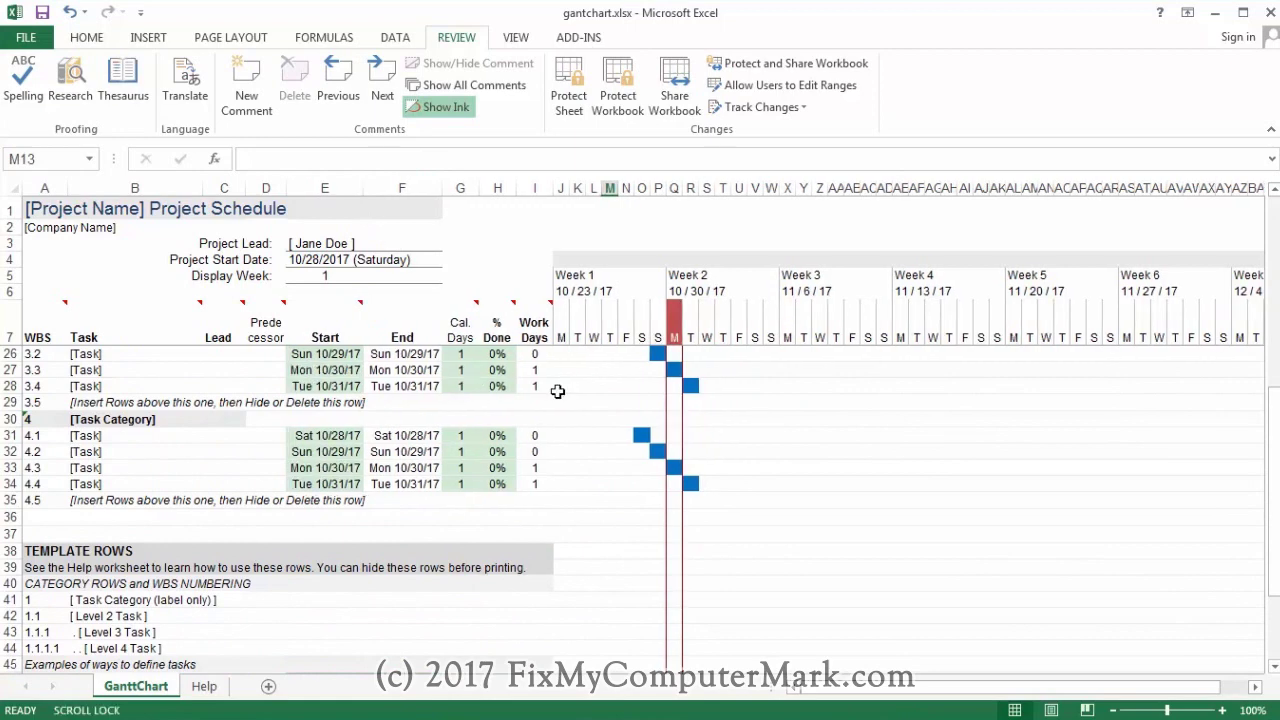
scroll(557, 391, "down", 7)
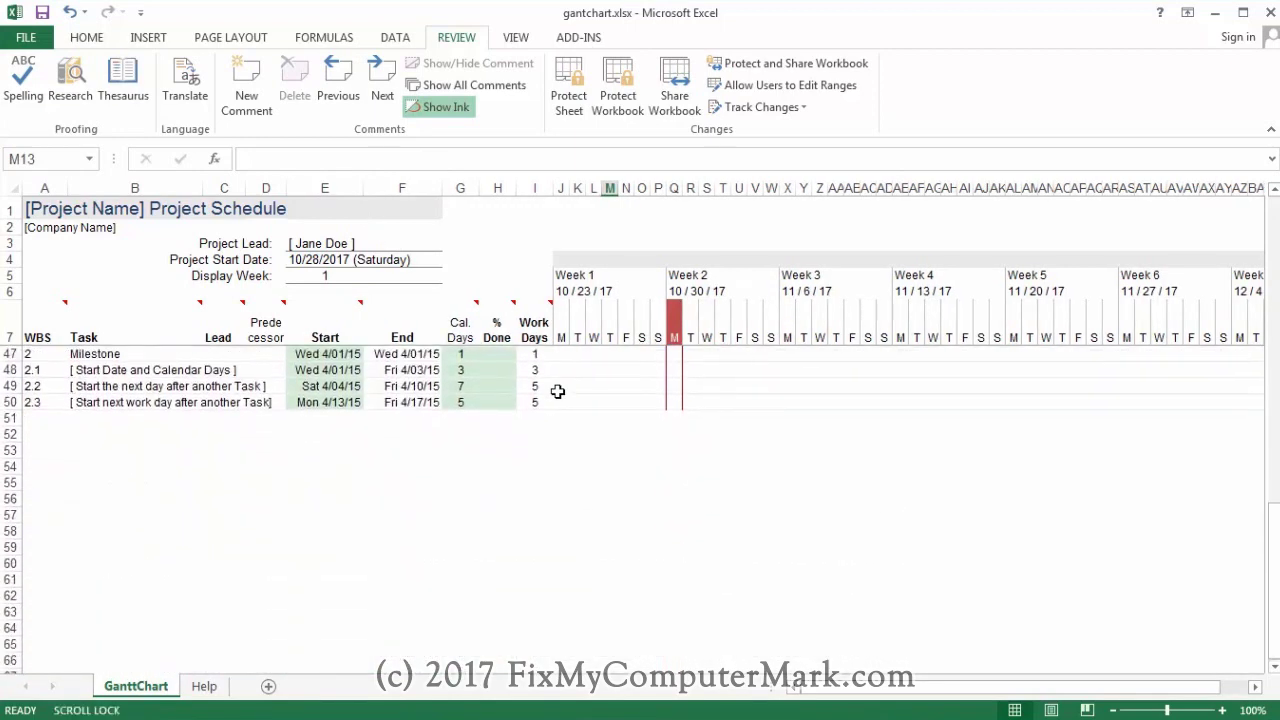
scroll(557, 391, "up", 13)
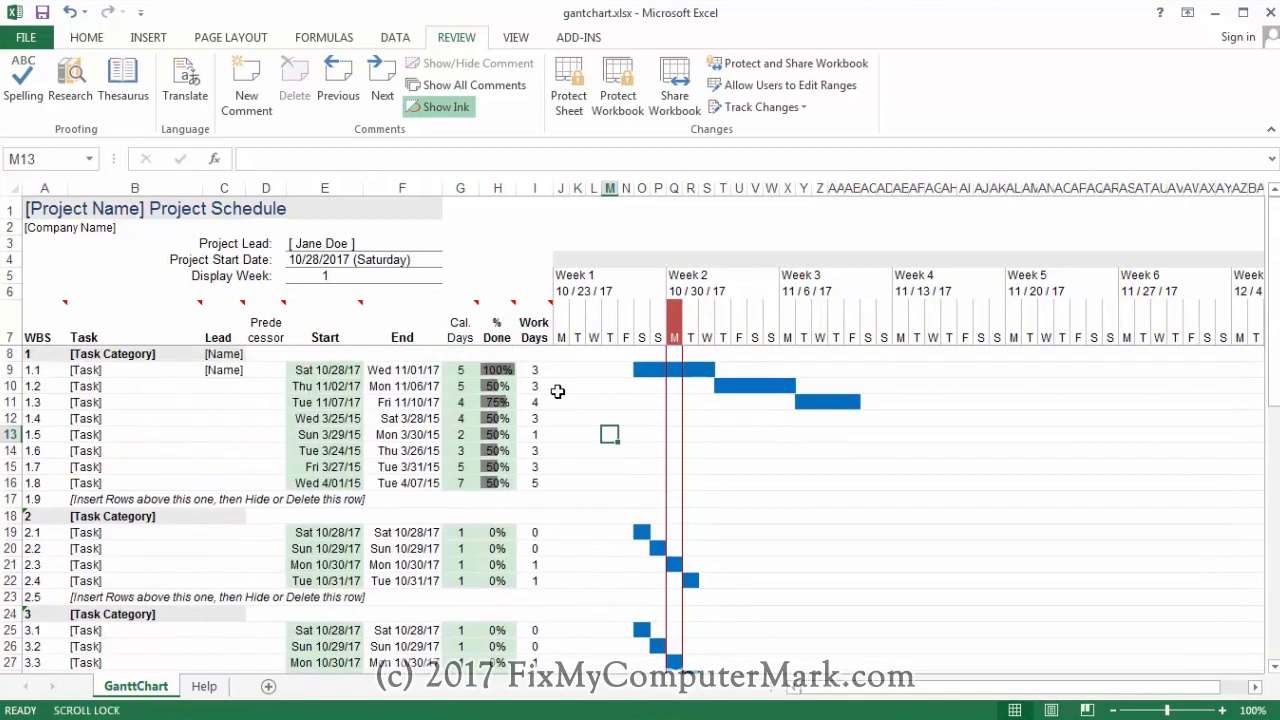
Replace the company name placeholder in cell A2 with "My Company"
left_click(57, 228)
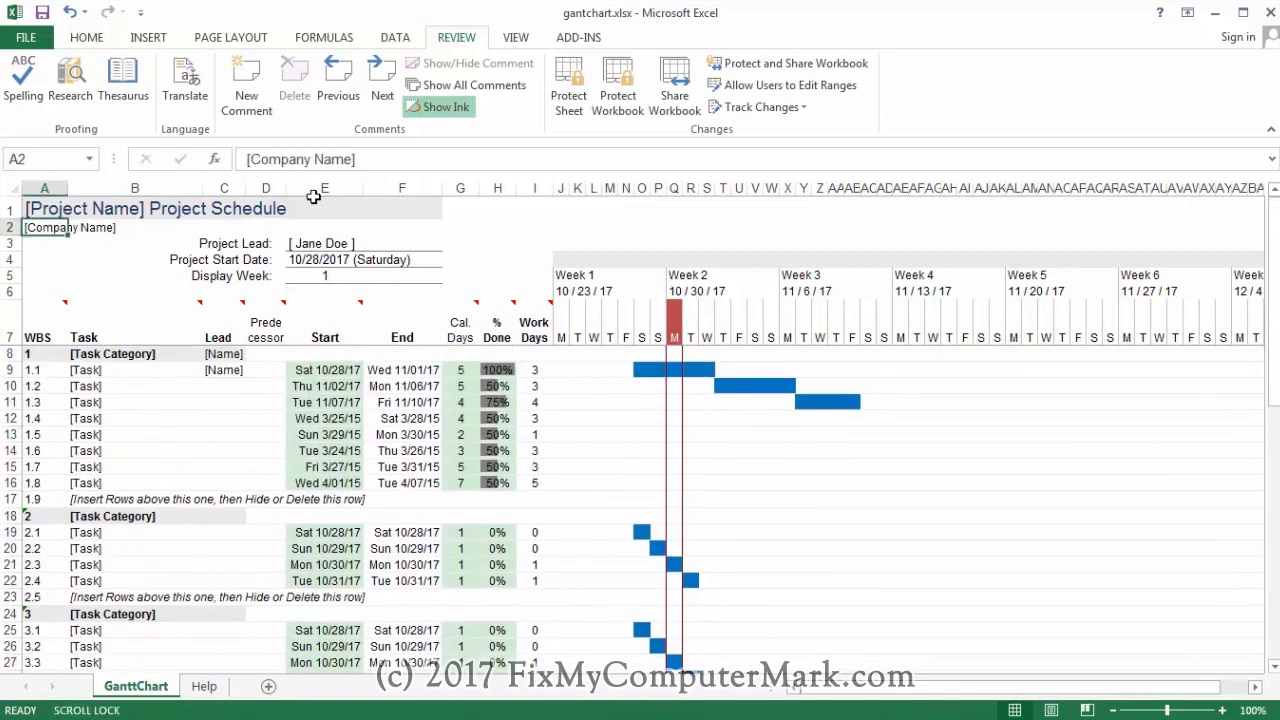
key("Scroll_Lock")
left_click_drag(358, 159, 273, 160)
key("Scroll_Lock")
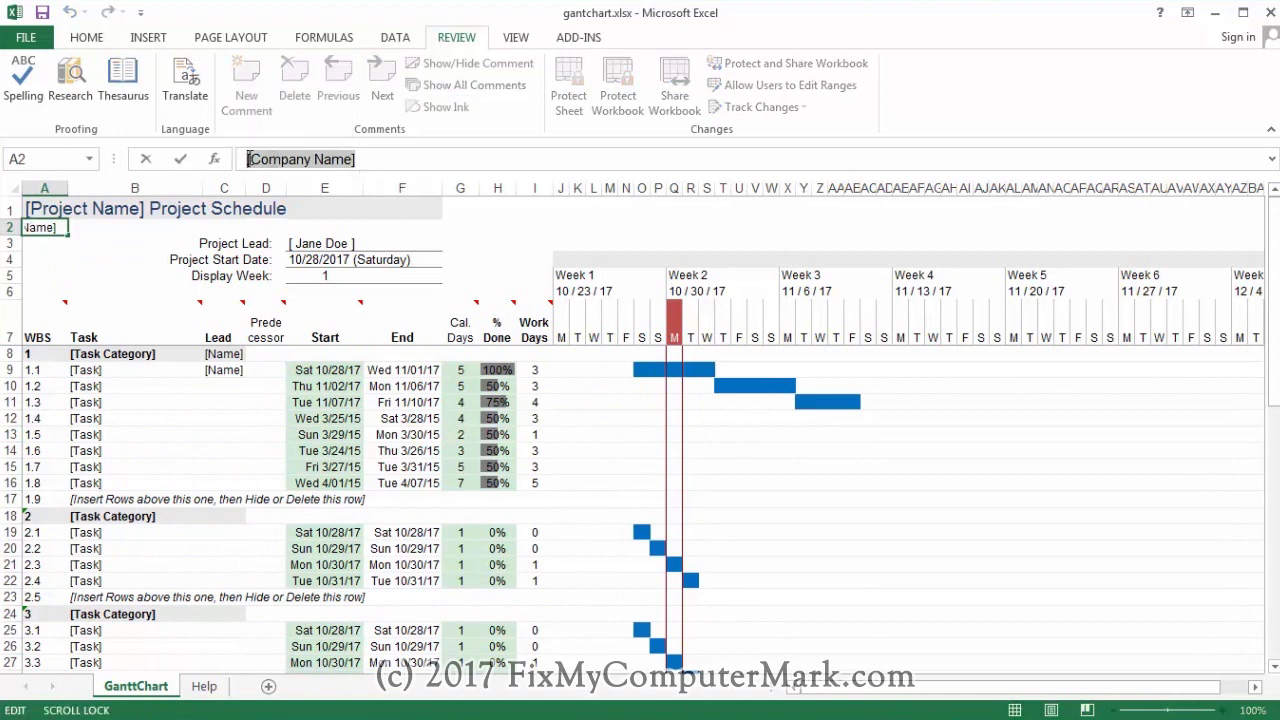
key("Scroll_Lock")
key("Scroll_Lock")
type("My")
key("Scroll_Lock")
type("C")
key("Scroll_Lock")
type("oma")
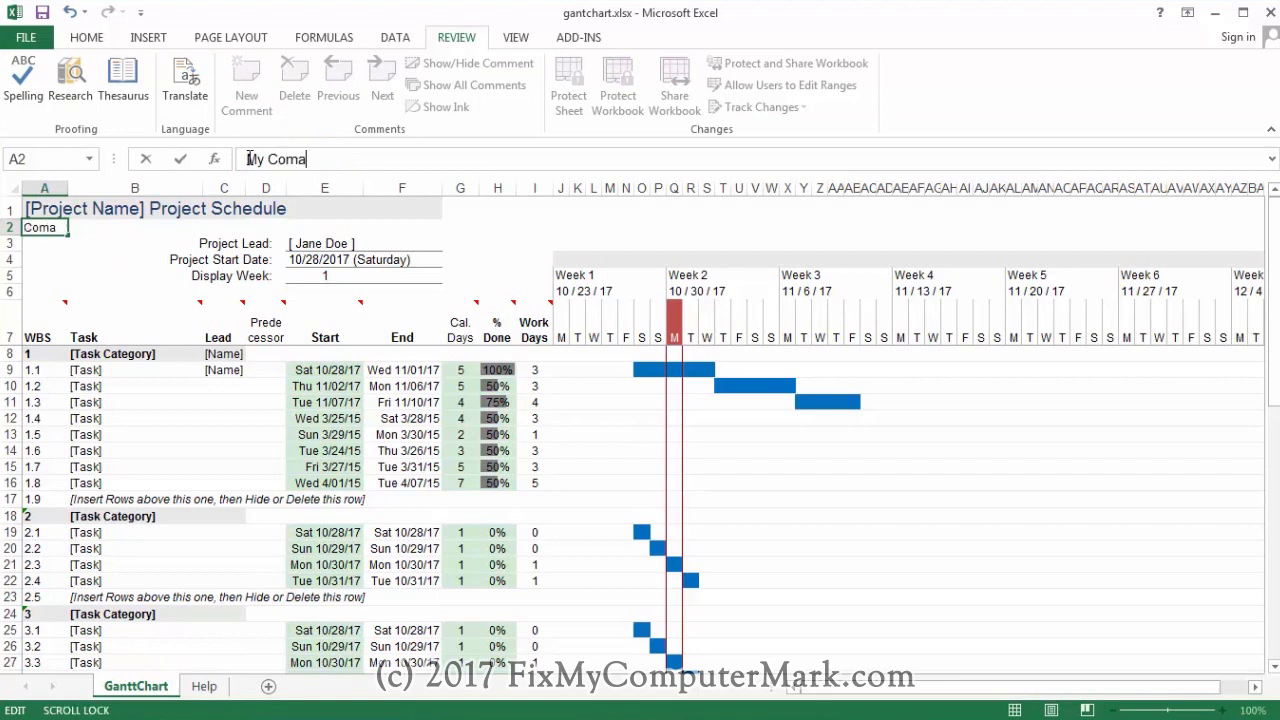
key("Scroll_Lock")
key("Scroll_Lock")
type("n")
key("Scroll_Lock")
key("Scroll_Lock")
key("Scroll_Lock")
key("Scroll_Lock")
key("BackSpace")
key("Scroll_Lock")
key("Scroll_Lock")
type("an")
key("Scroll_Lock")
key("Scroll_Lock")
key("Scroll_Lock")
key("Scroll_Lock")
key("Return")
key("Scroll_Lock")
key("Scroll_Lock")
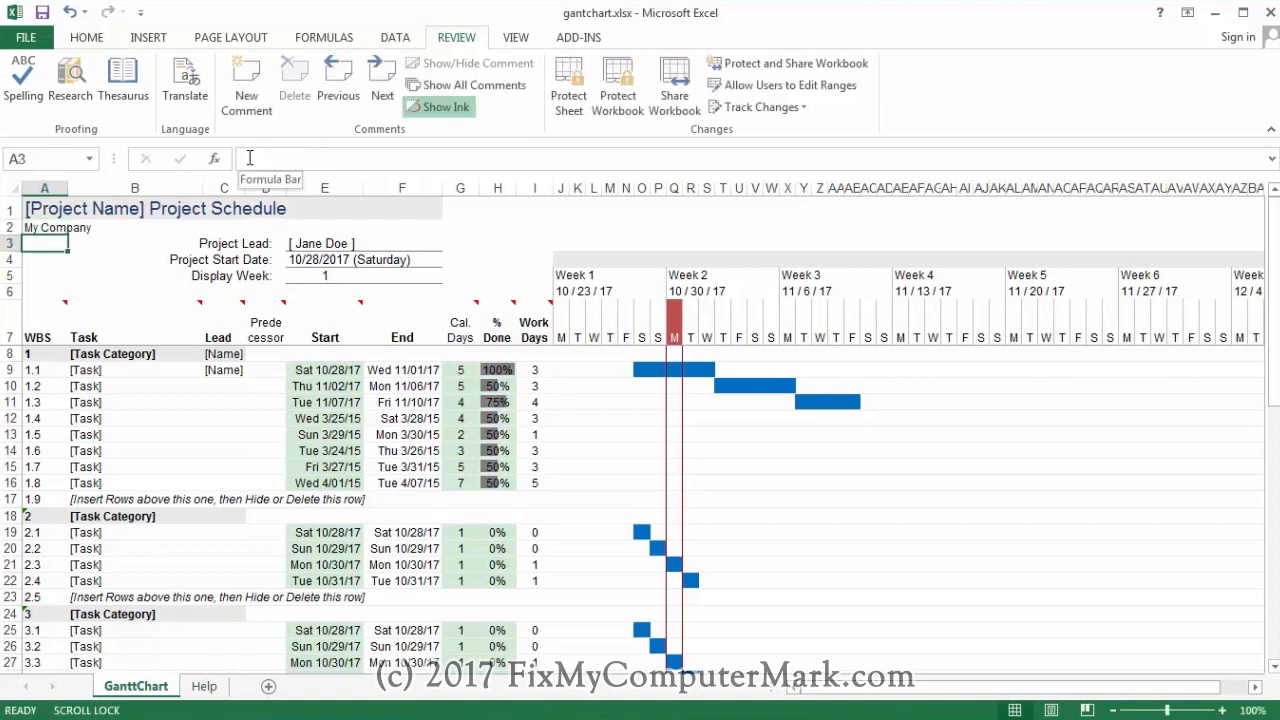
key("Scroll_Lock")
key("Scroll_Lock")
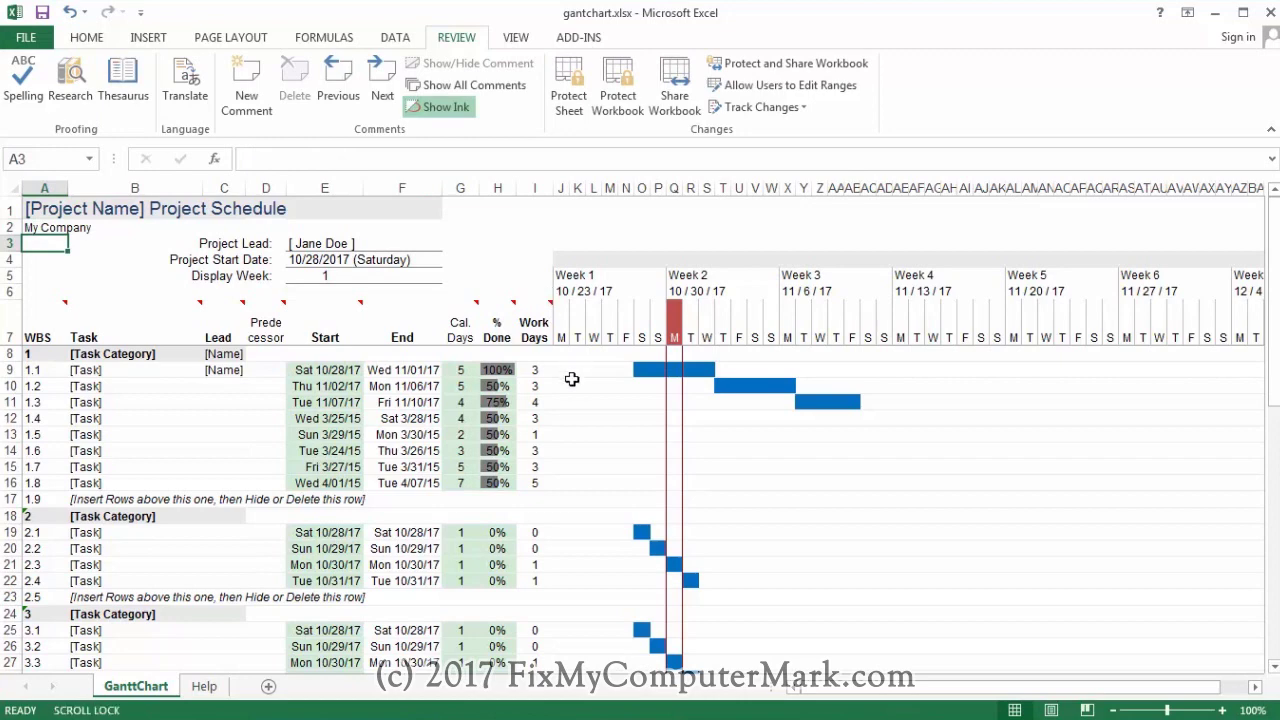
left_click(571, 386)
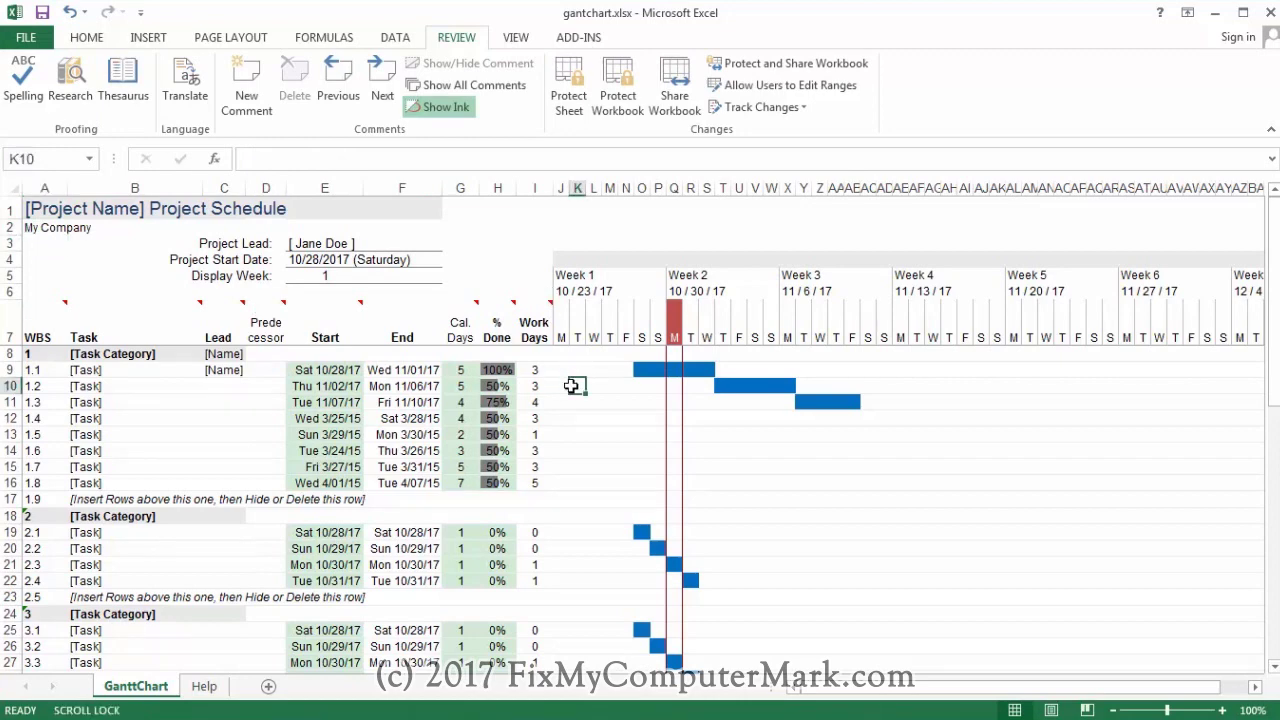
key("Down")
key("Down")
key("Down")
key("Down")
key("Down")
key("Down")
key("Up")
key("Up")
key("Up")
key("Up")
key("Up")
key("Up")
Save the edited gantchart.xlsx workbook
key("Scroll_Lock")
key("Scroll_Lock")
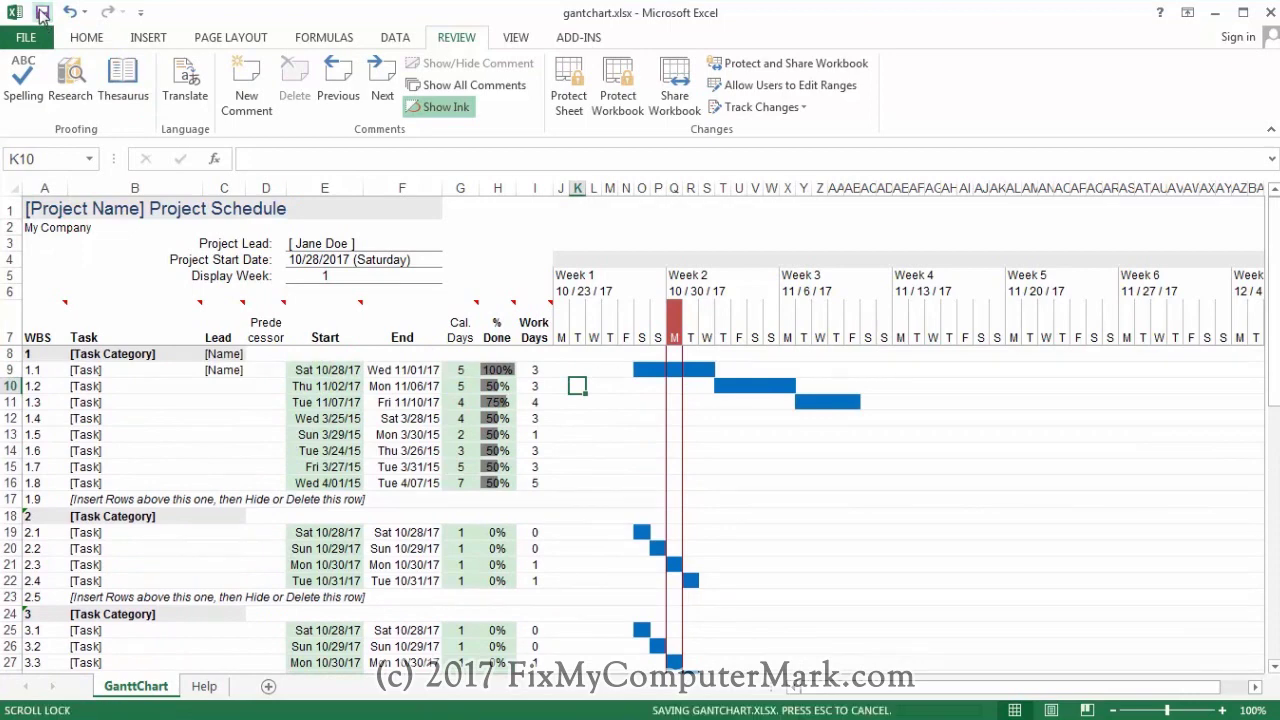
key("Scroll_Lock")
key("Scroll_Lock")
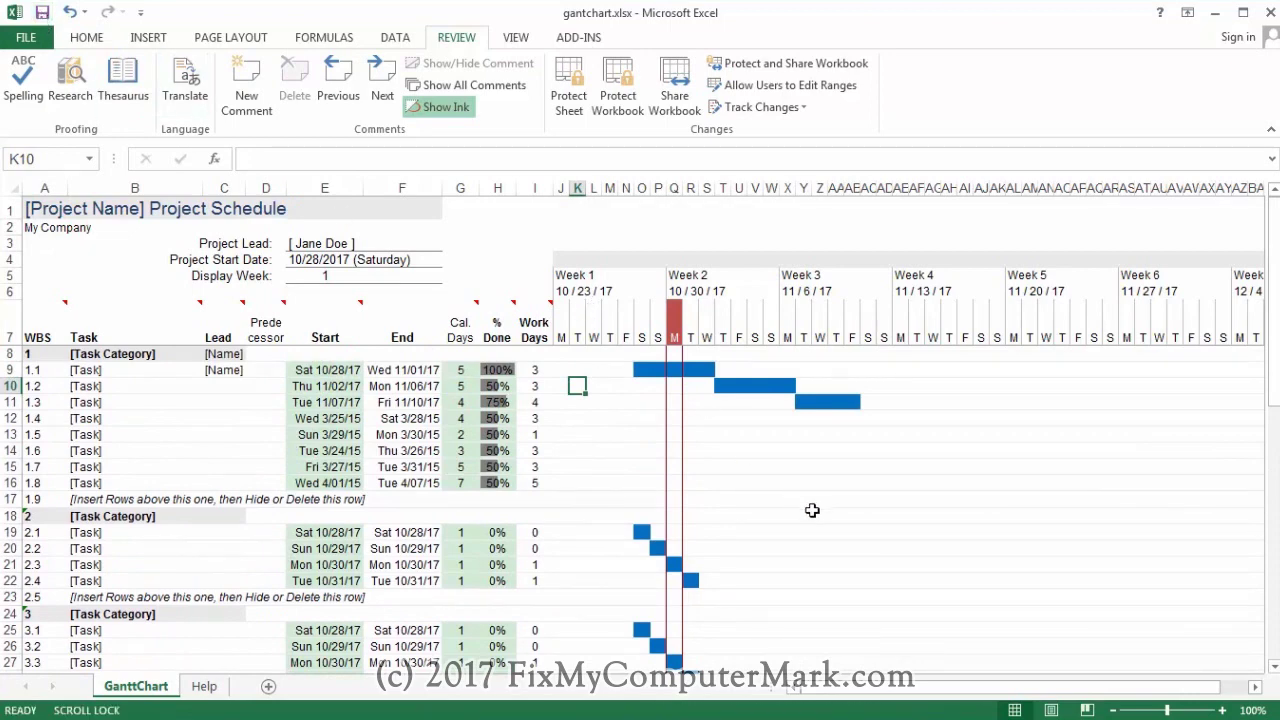
key("Down")
key("Down")
key("Down")
key("Down")
key("Down")
key("Down")
key("Down")
key("Down")
key("Down")
key("Down")
key("Down")
key("Down")
key("Up")
key("Up")
key("Scroll_Lock")
scroll(812, 510, "up", 4)
key("Scroll_Lock")
key("Scroll_Lock")
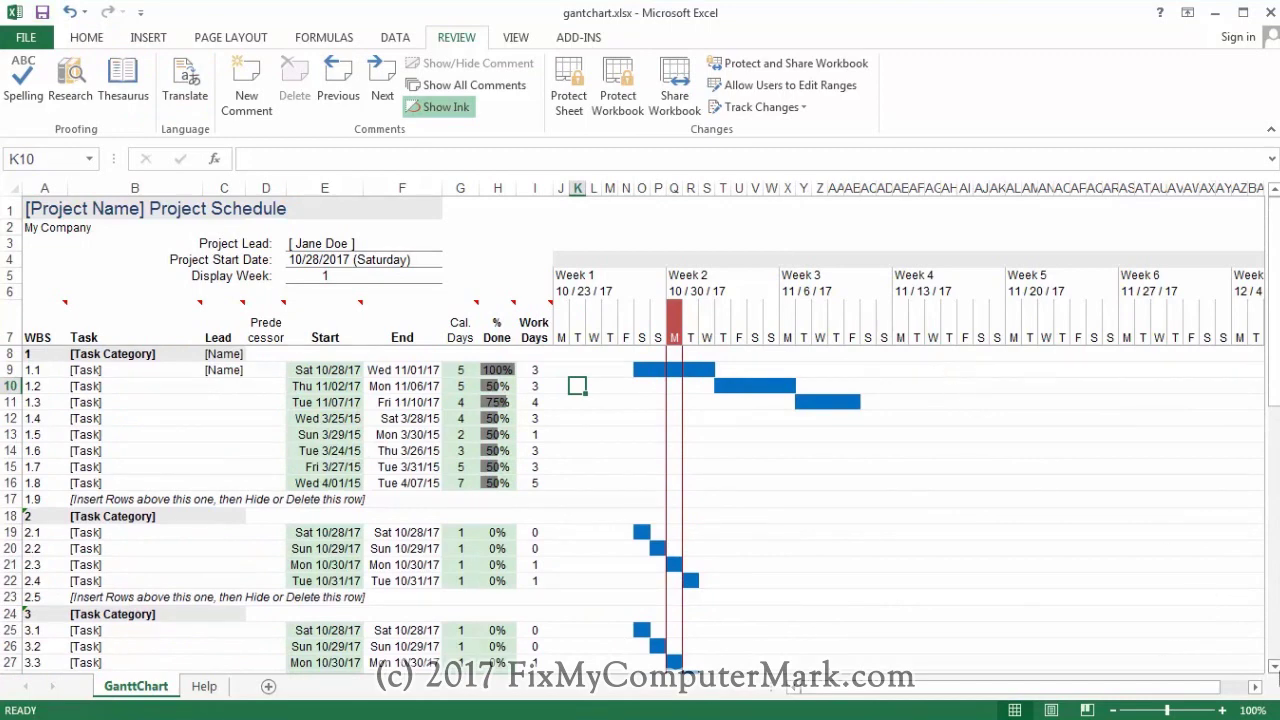